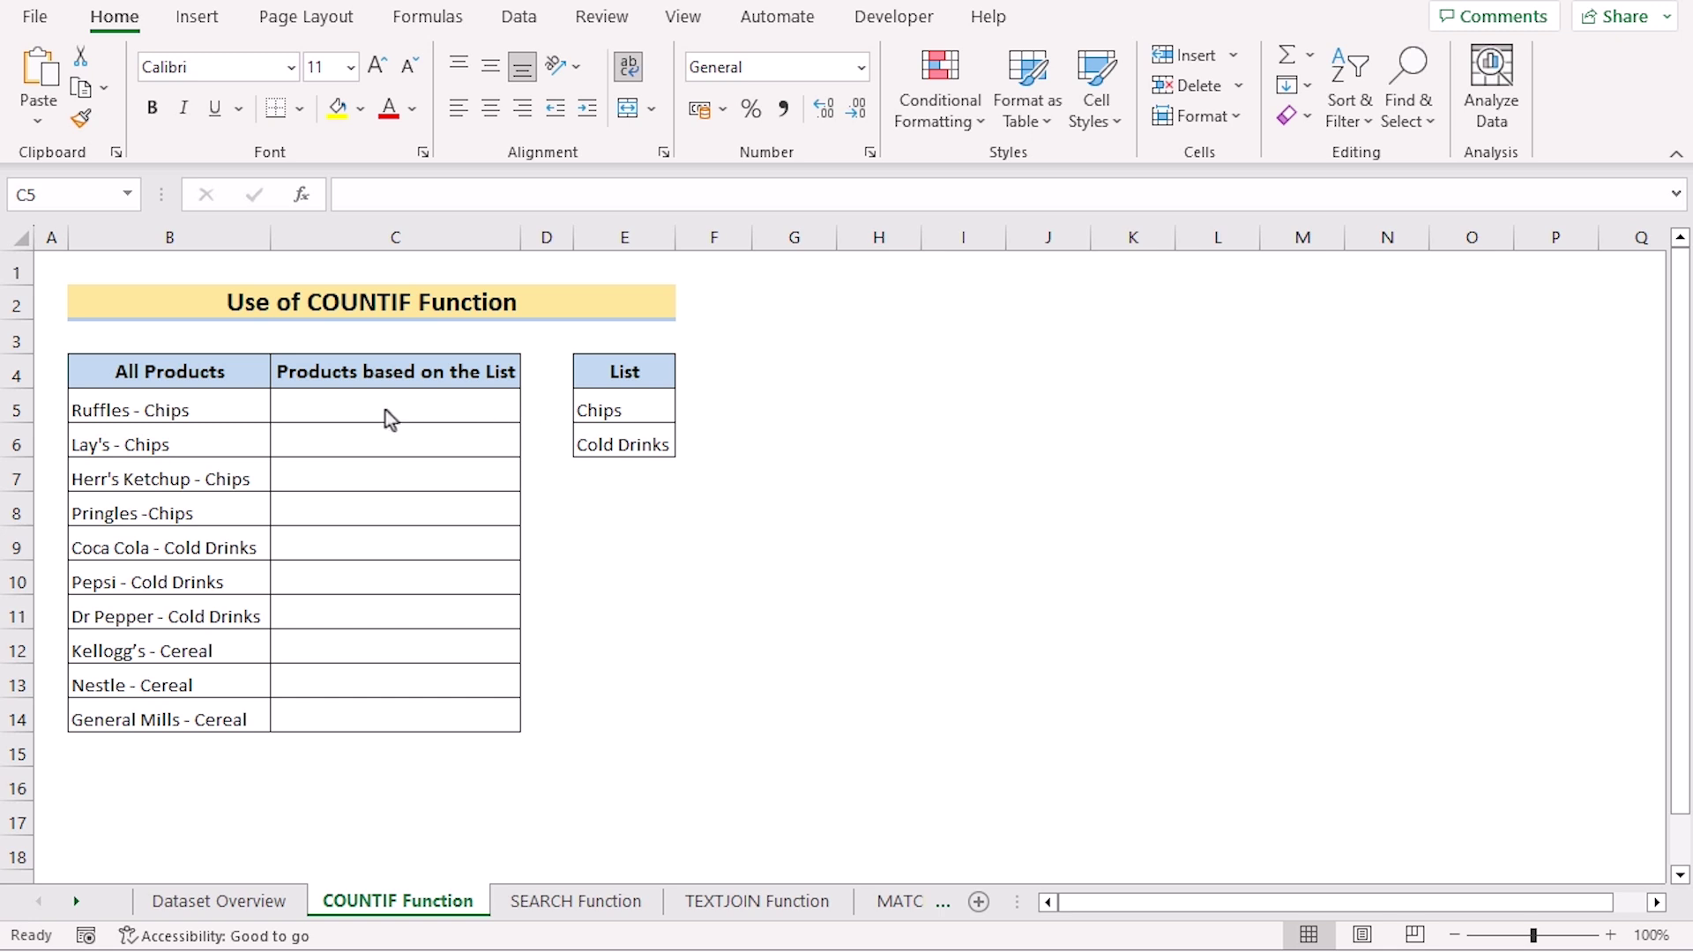
Step: Start the C5 formula as =IF(OR(COUNTIF(, nesting COUNTIF inside OR inside IF
click(357, 404)
double_click(351, 402)
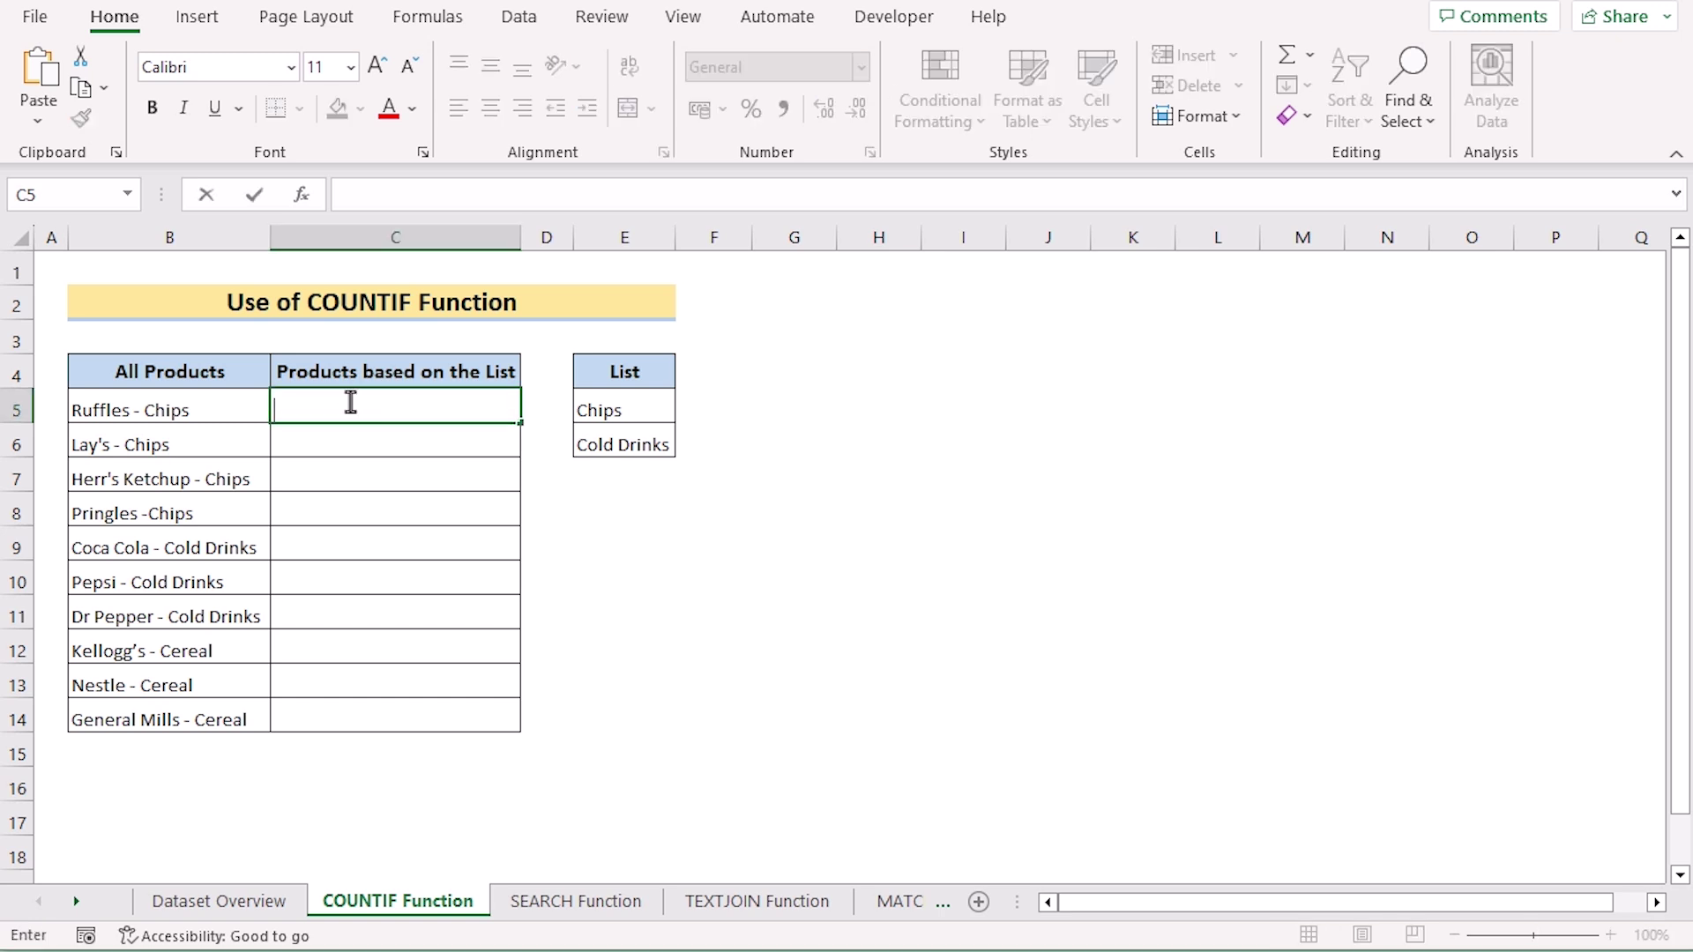
text(=)
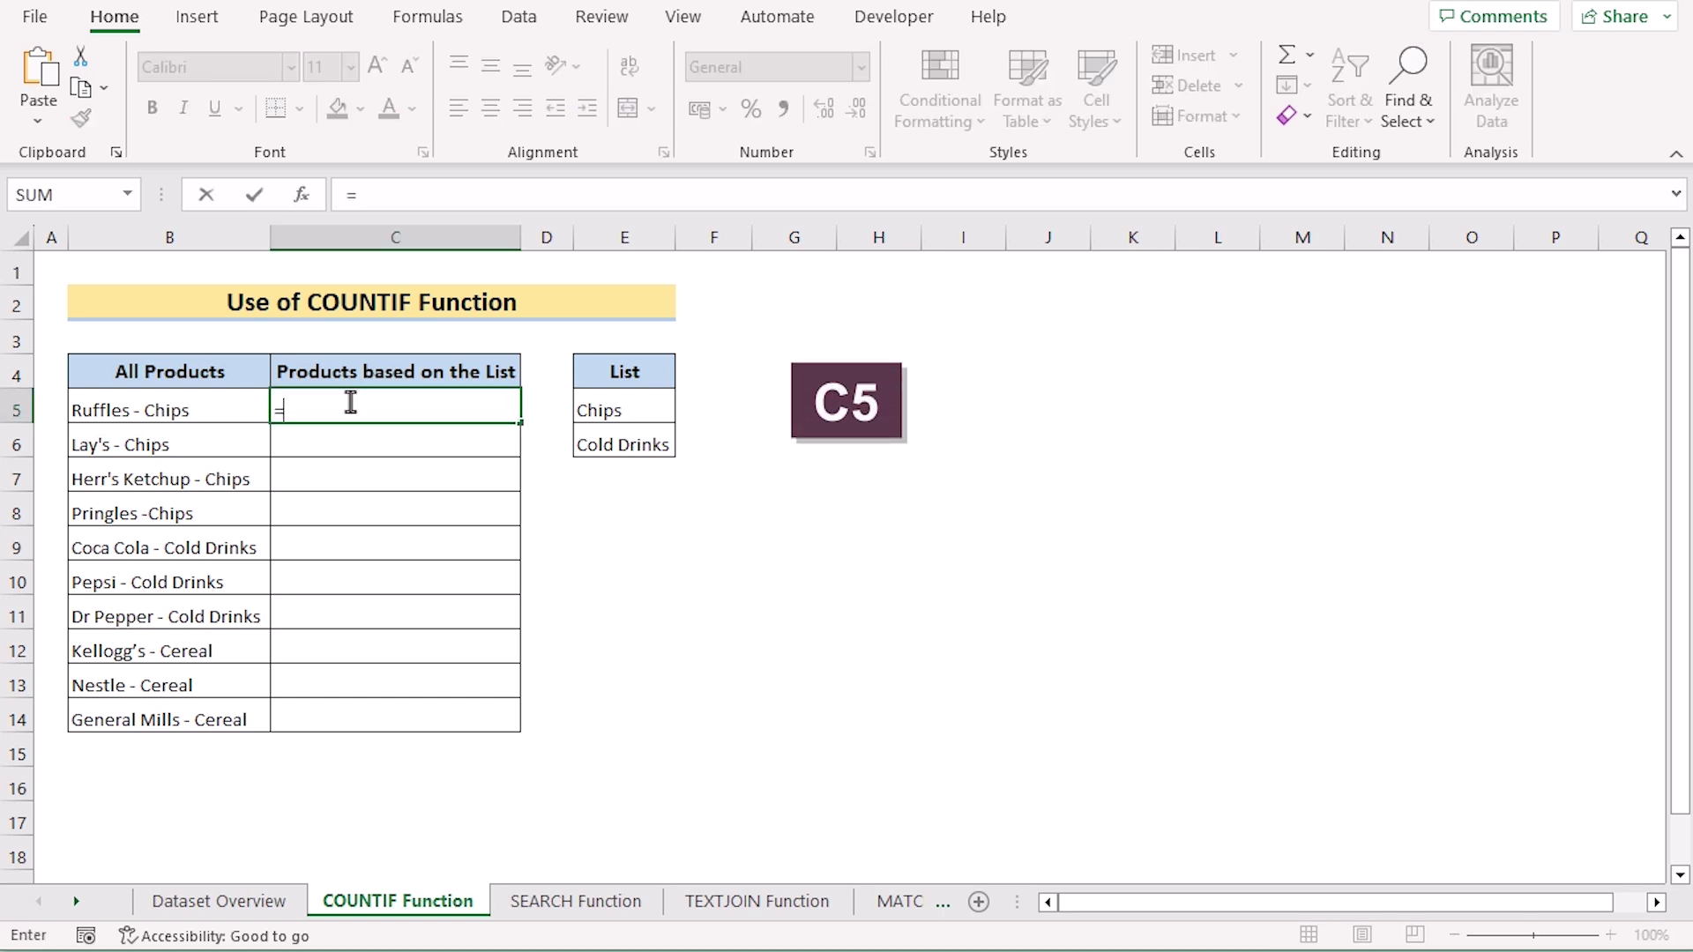
text(IF)
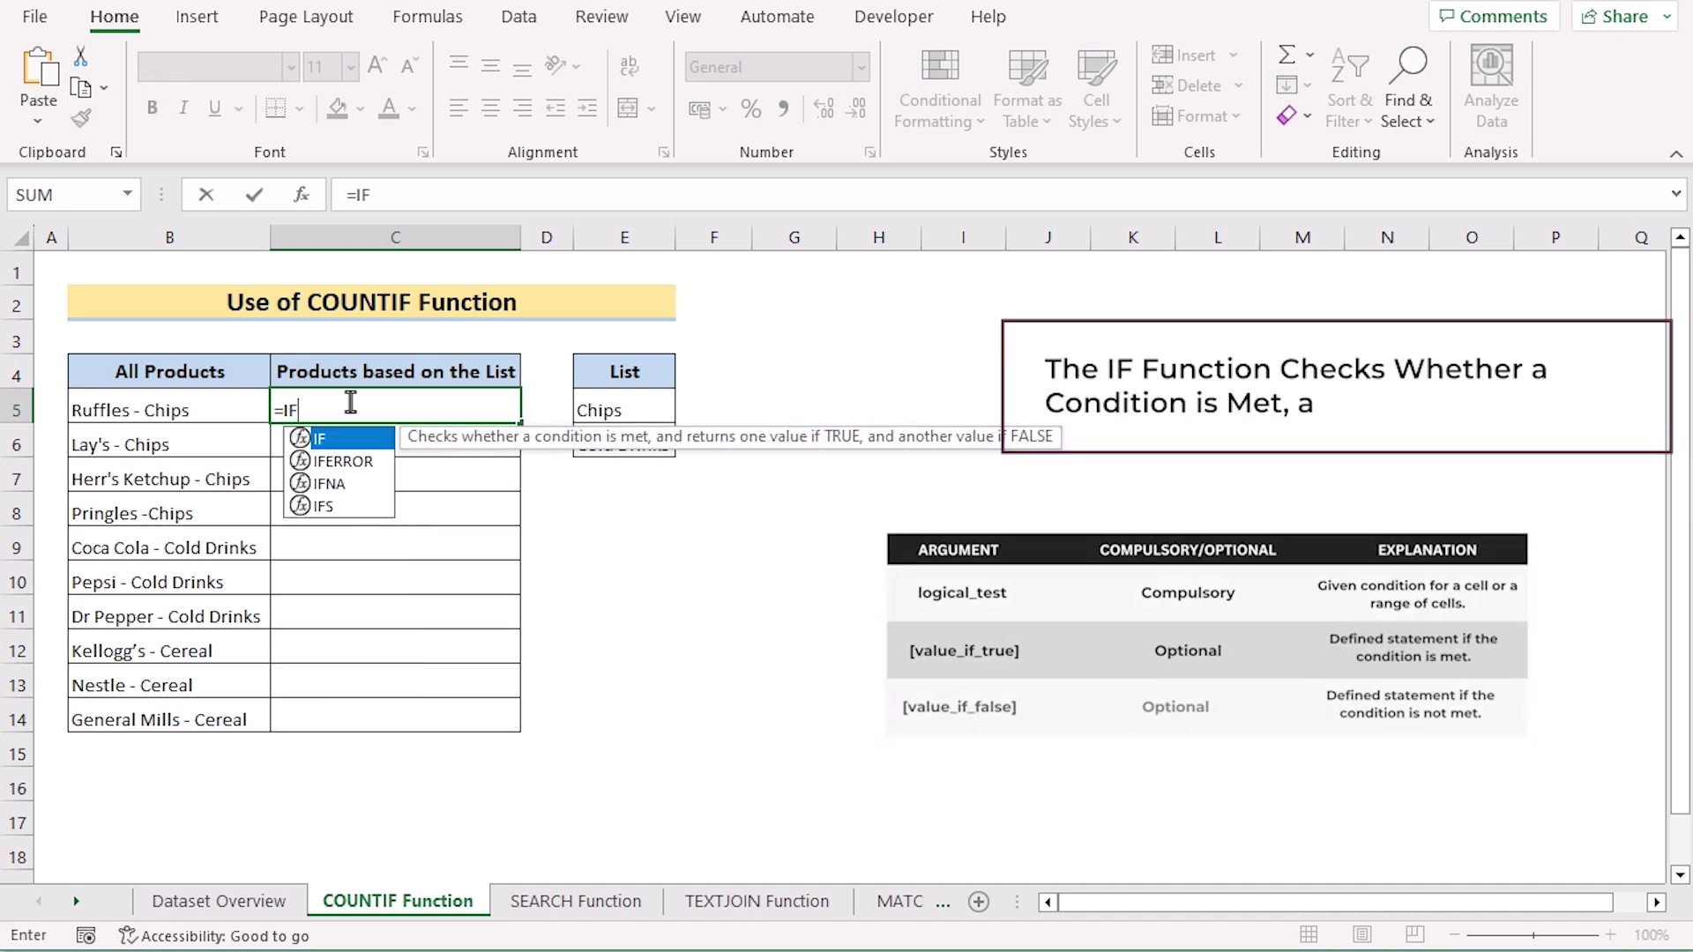
text(()
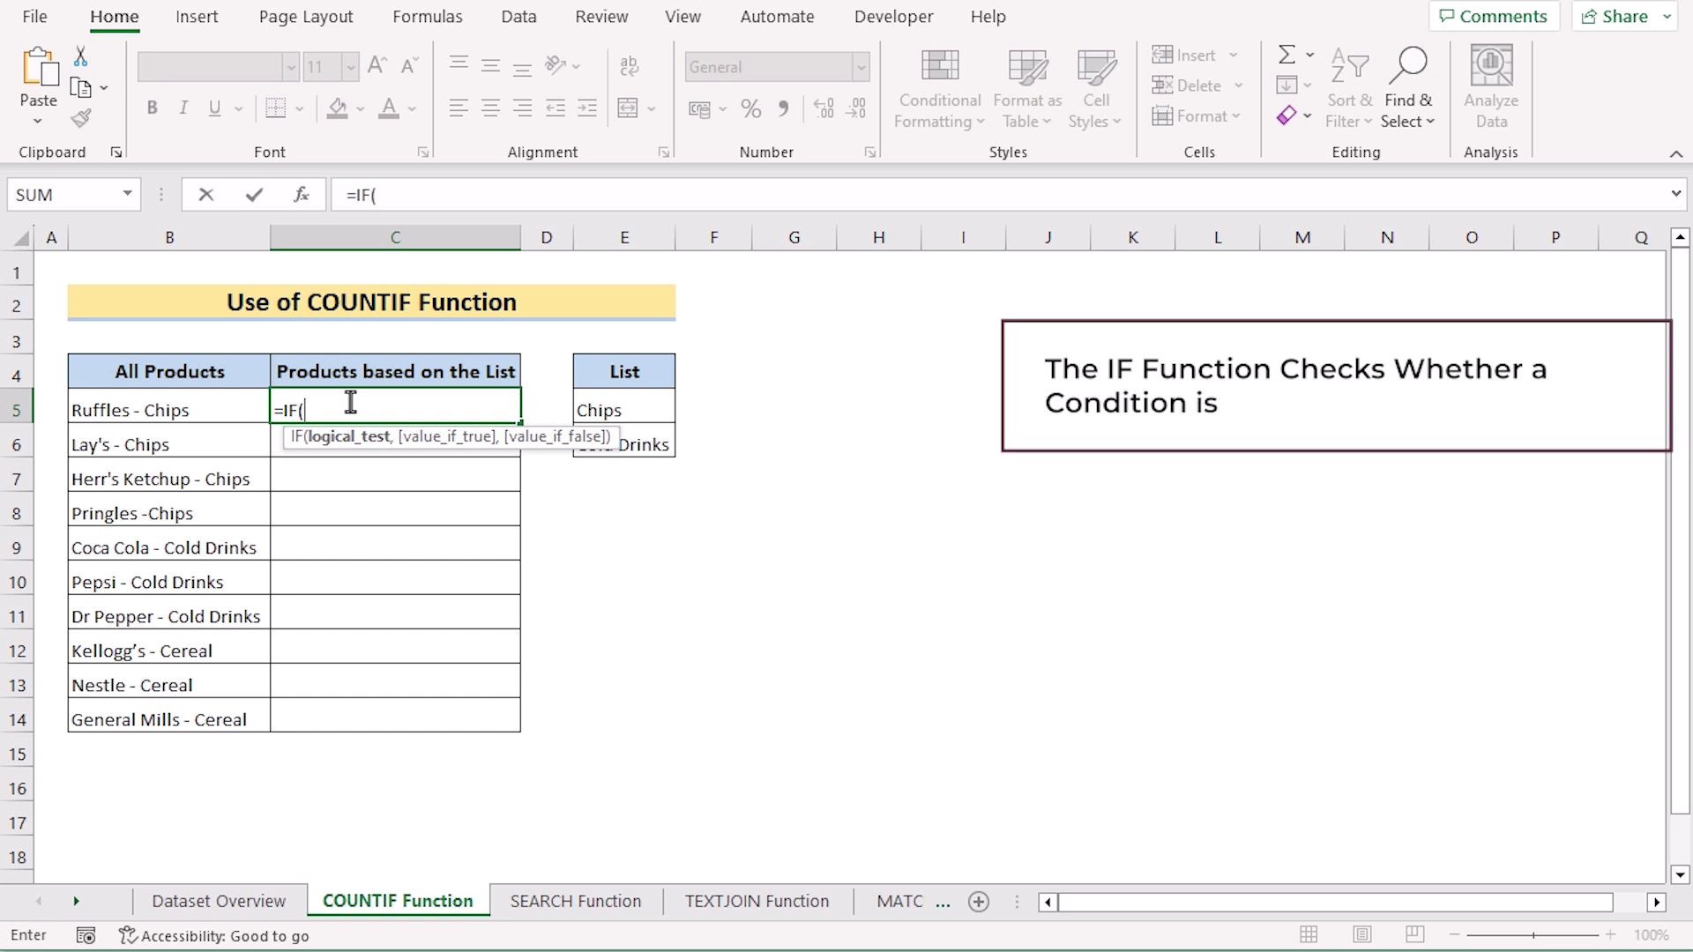
text(O)
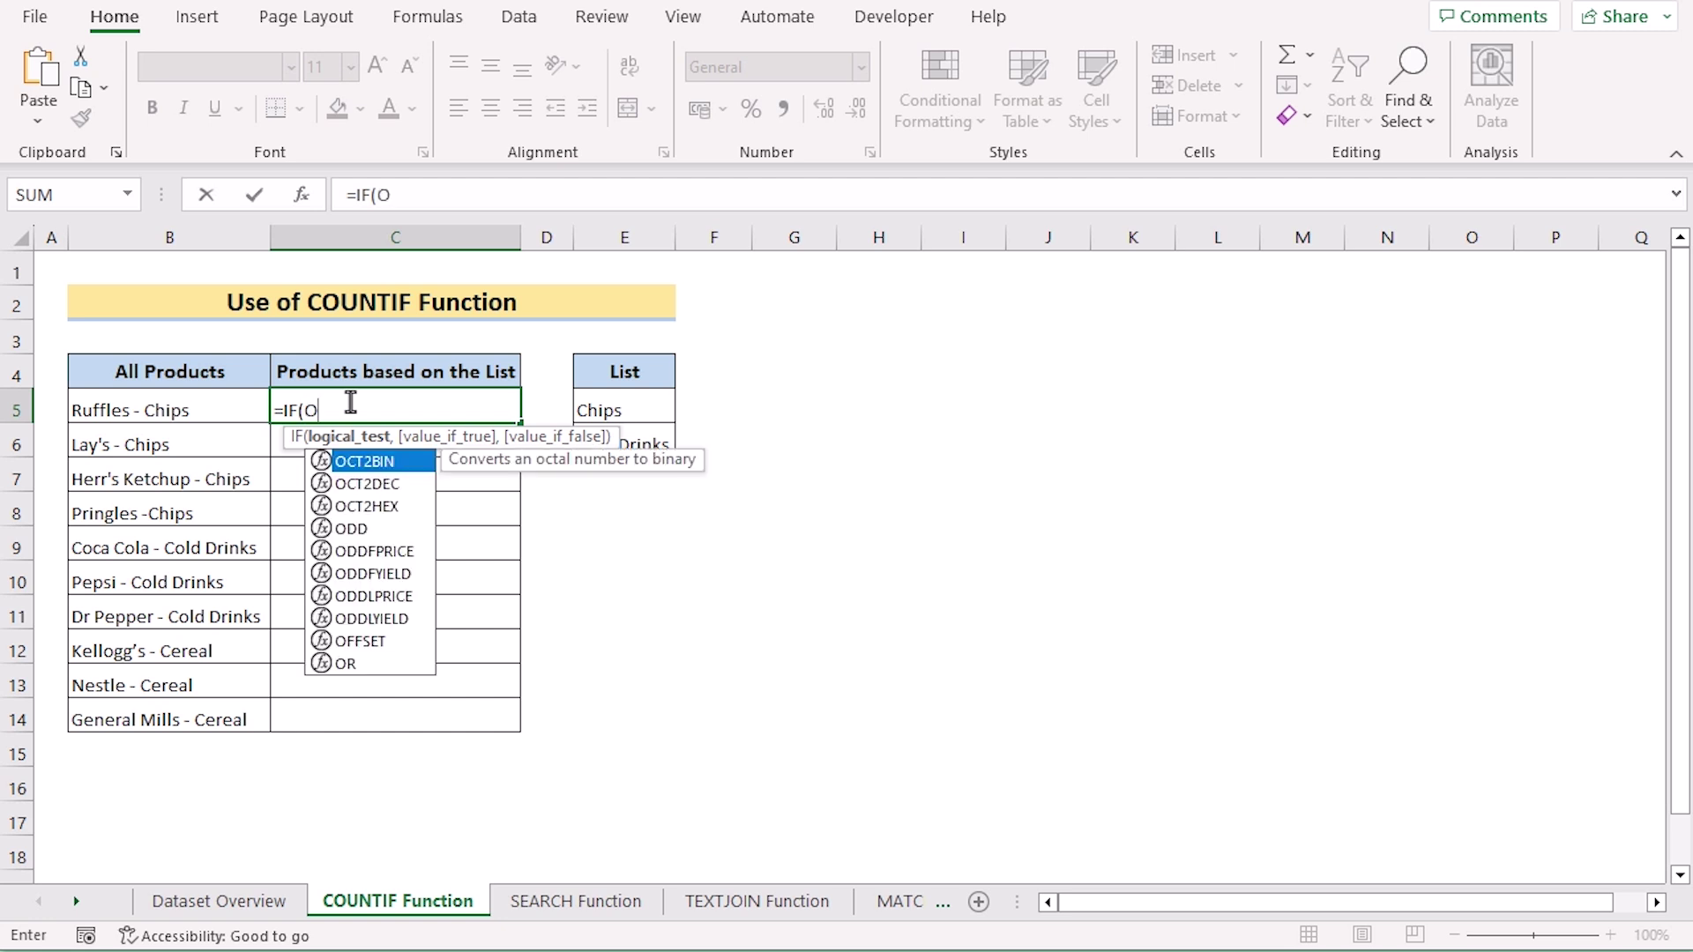
text(R)
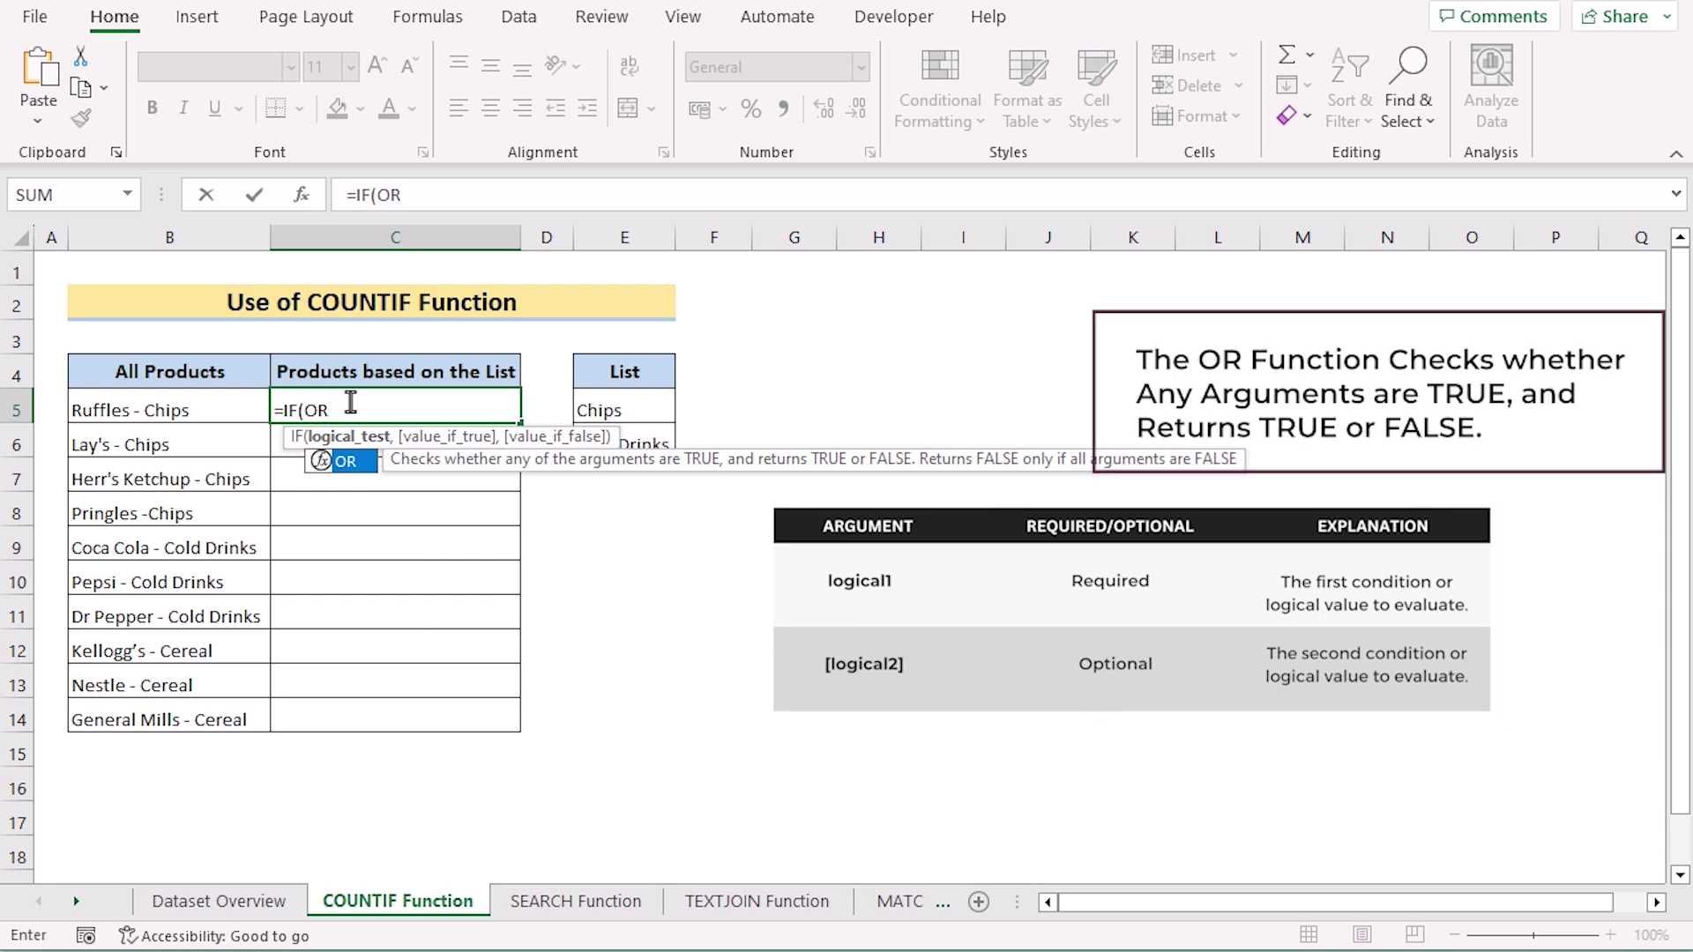
text(()
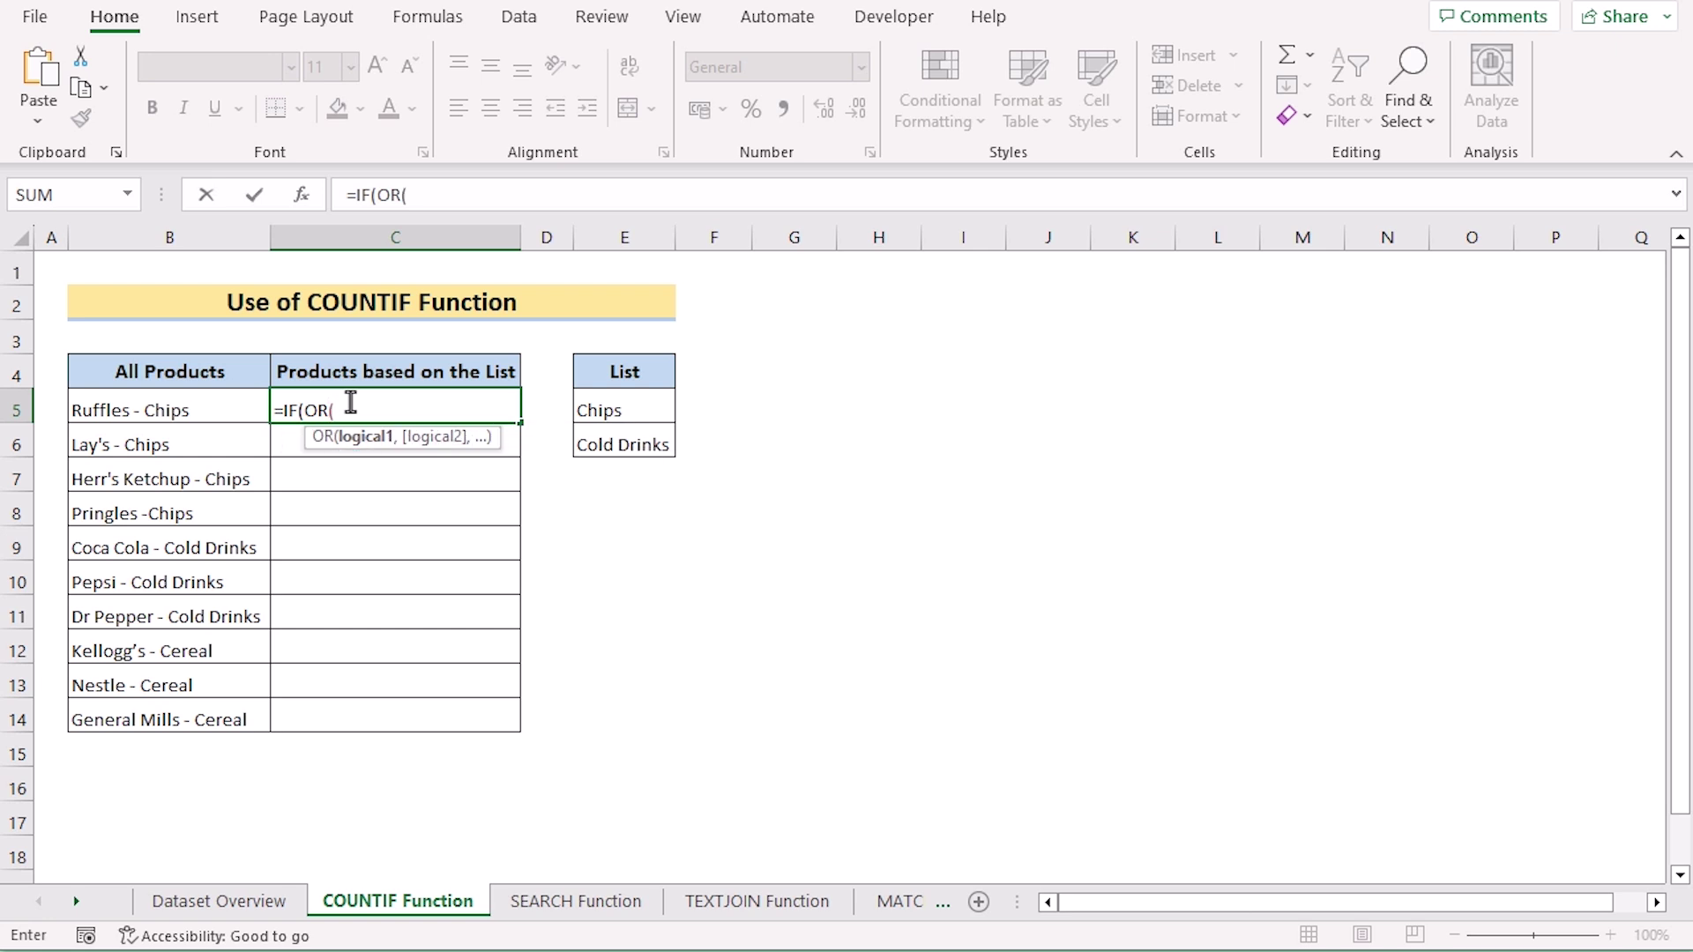
text(COUN)
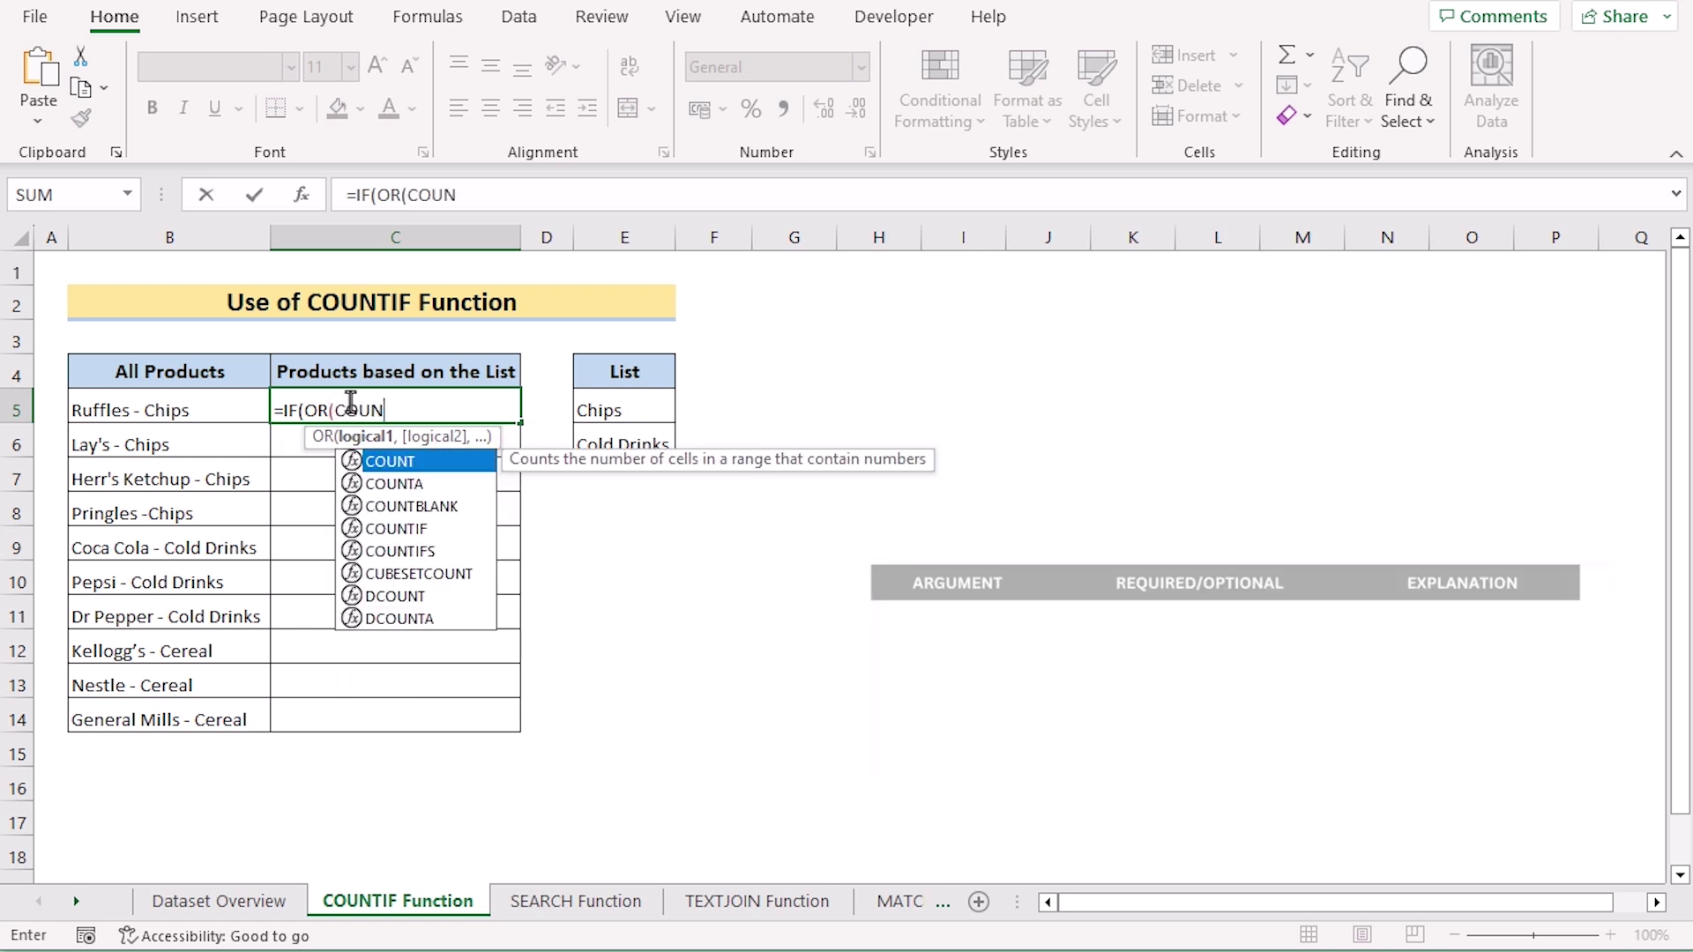
text(TIF()
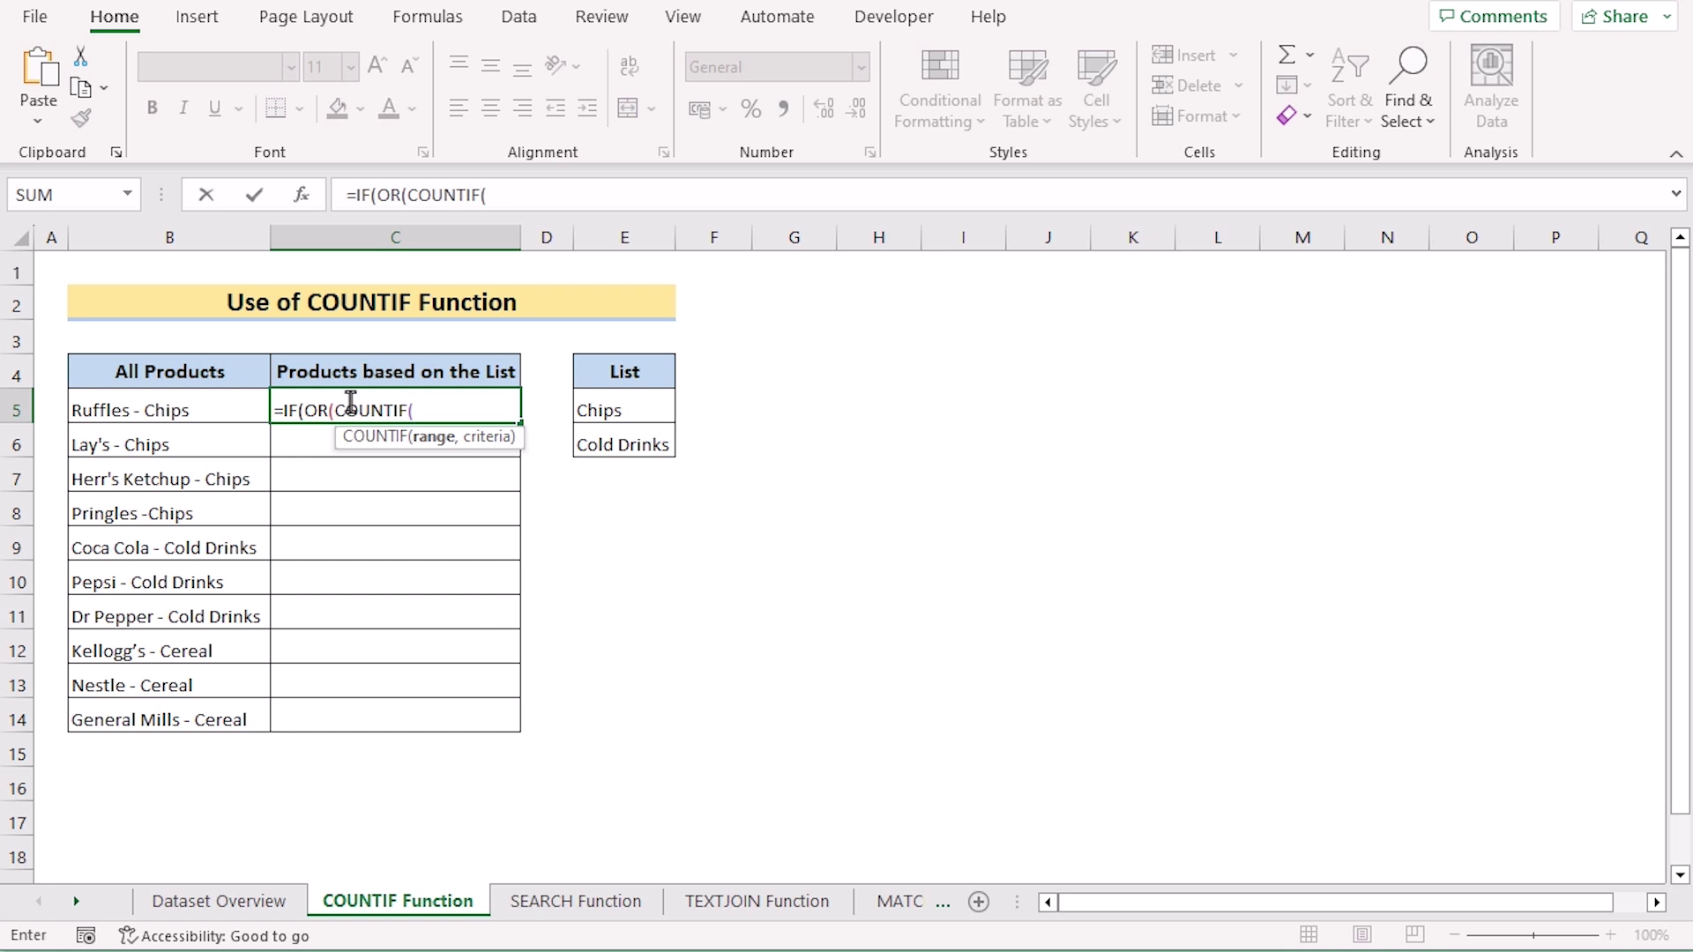
Step: Give COUNTIF the arguments B5 and "*"&$E$5:$E$6&"*" to test B5 against every keyword
click(190, 411)
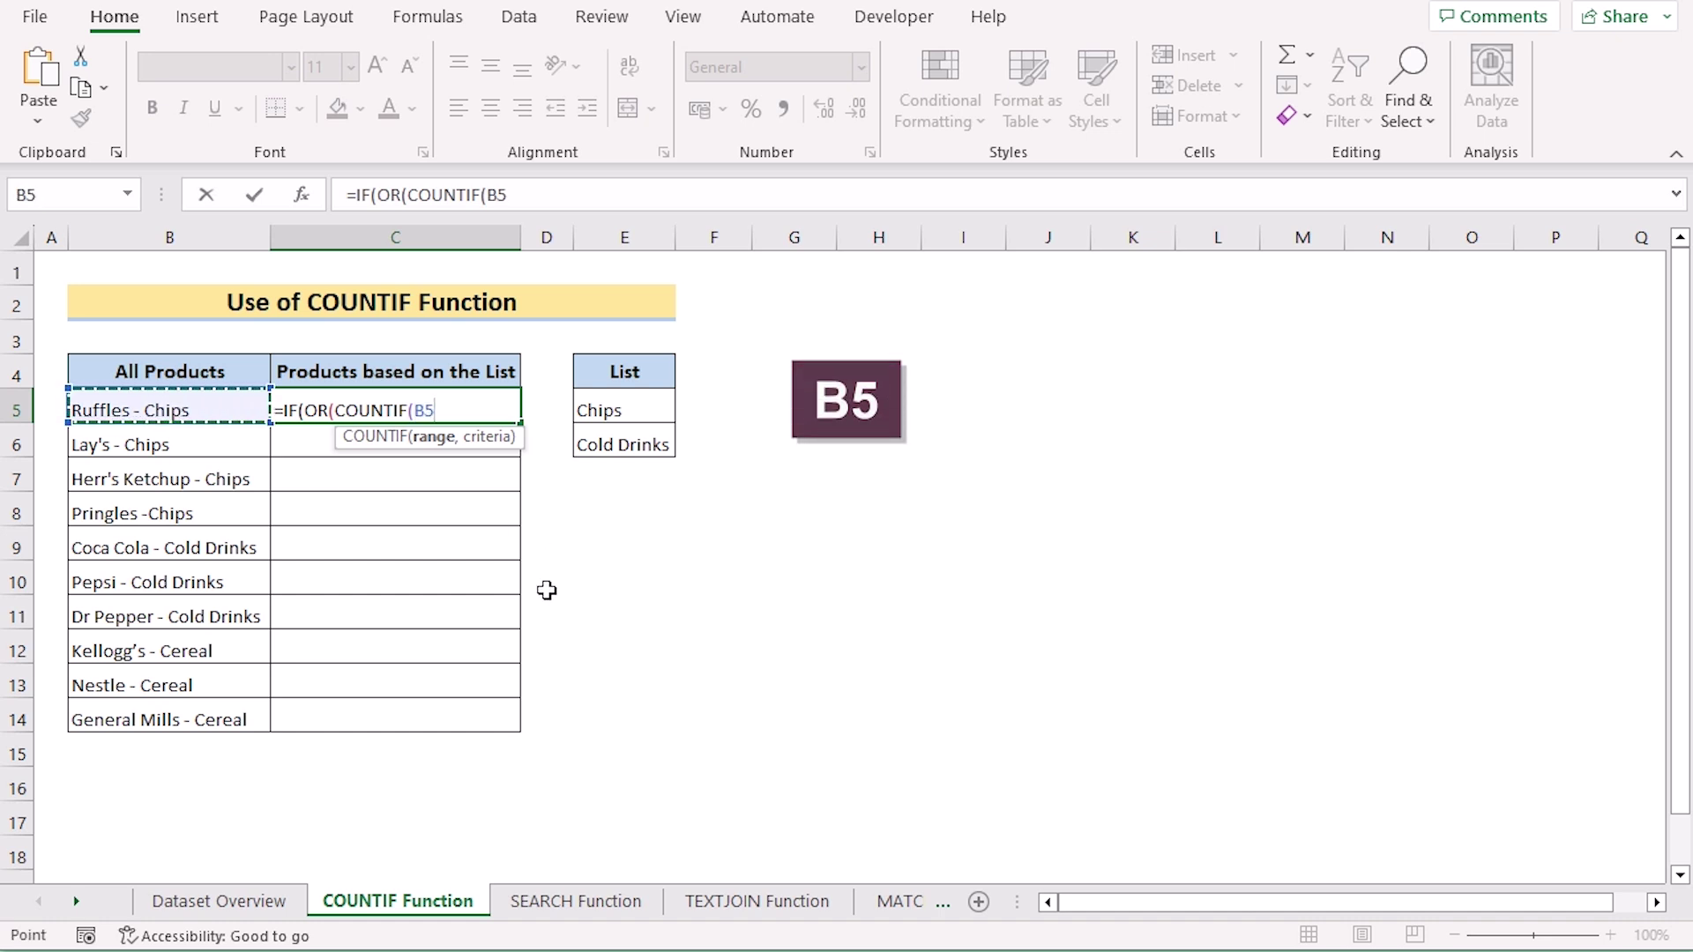
text(,)
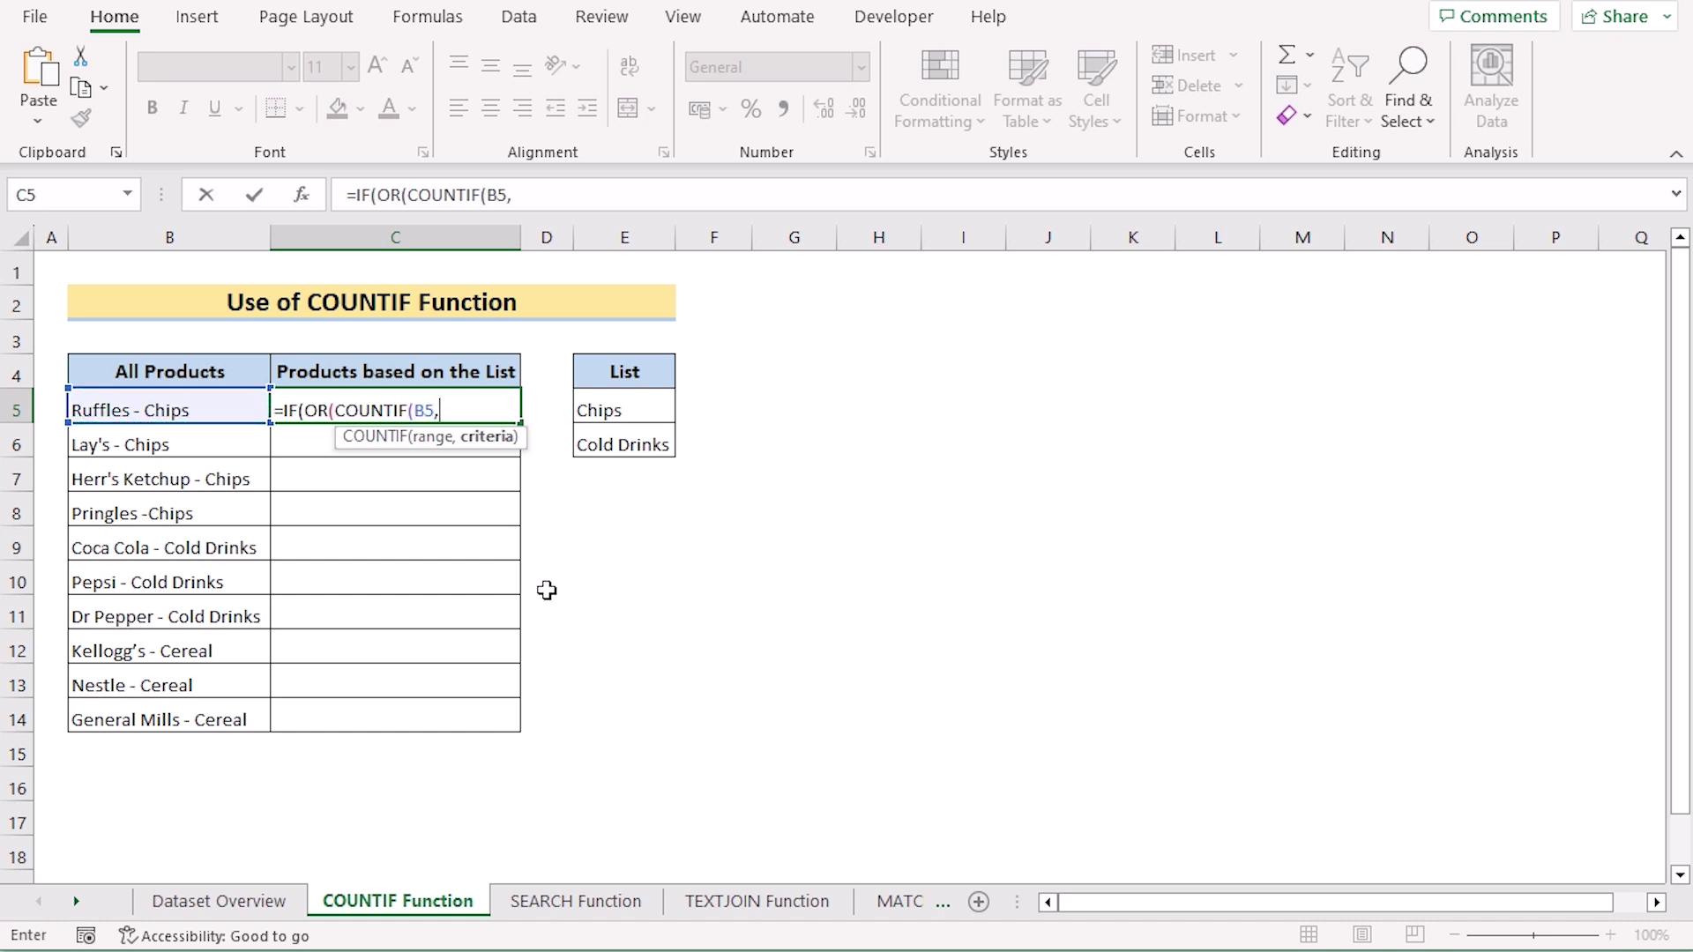
text(")
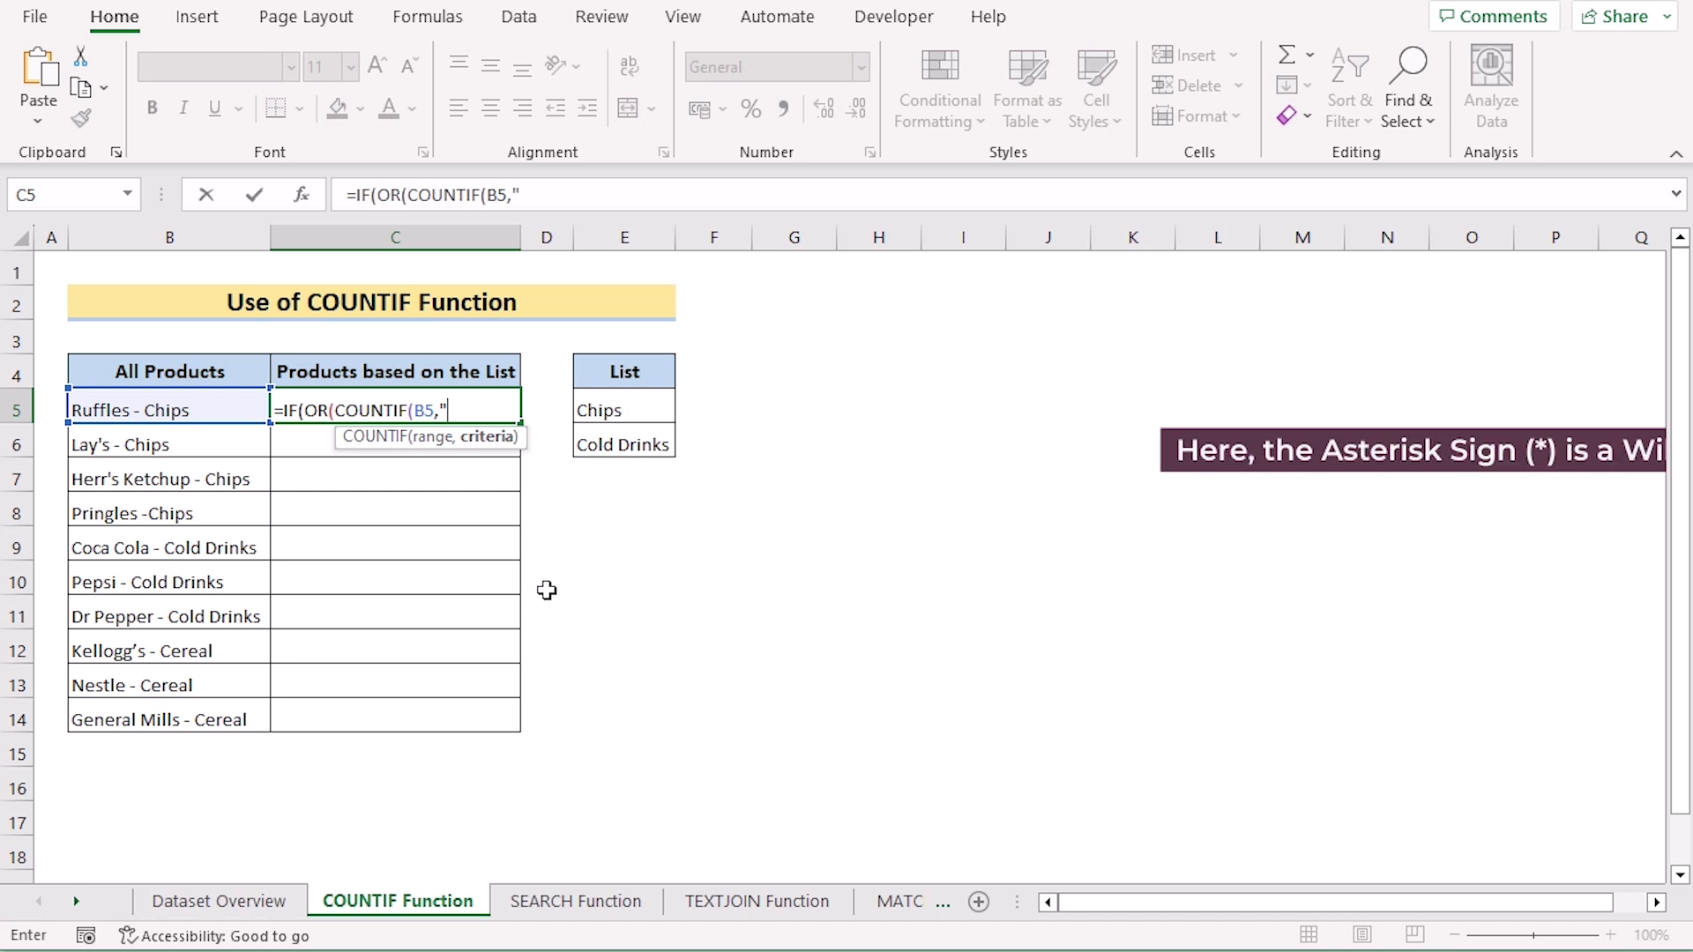
text(*")
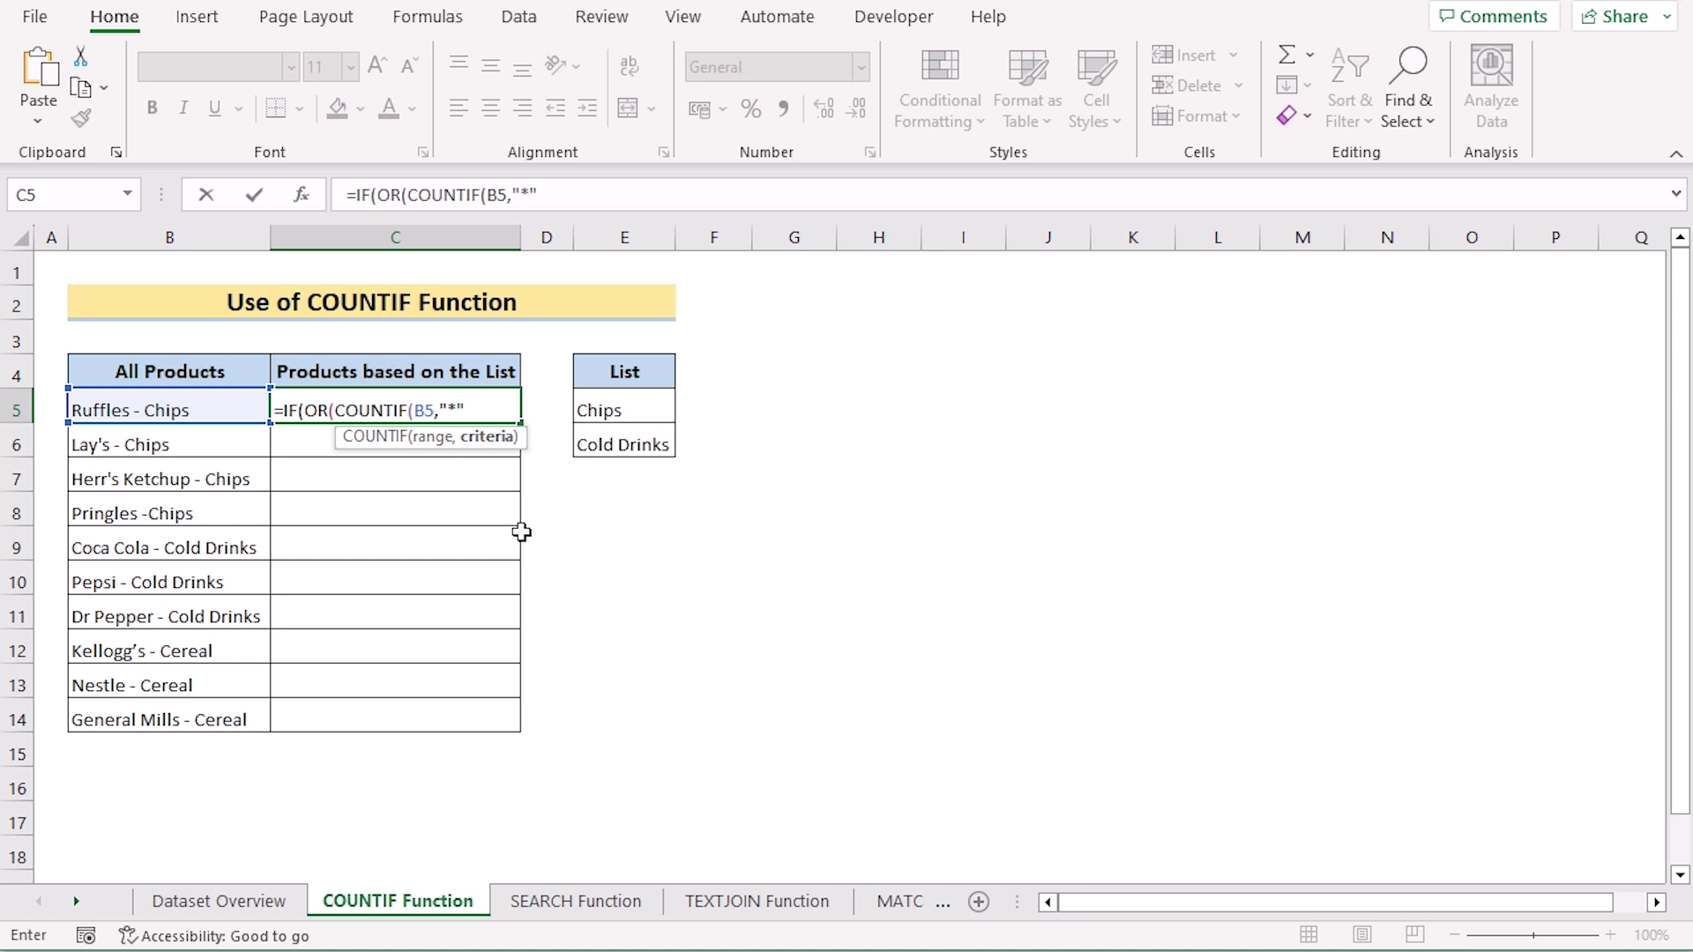
text(&)
drag(634, 413, 636, 448)
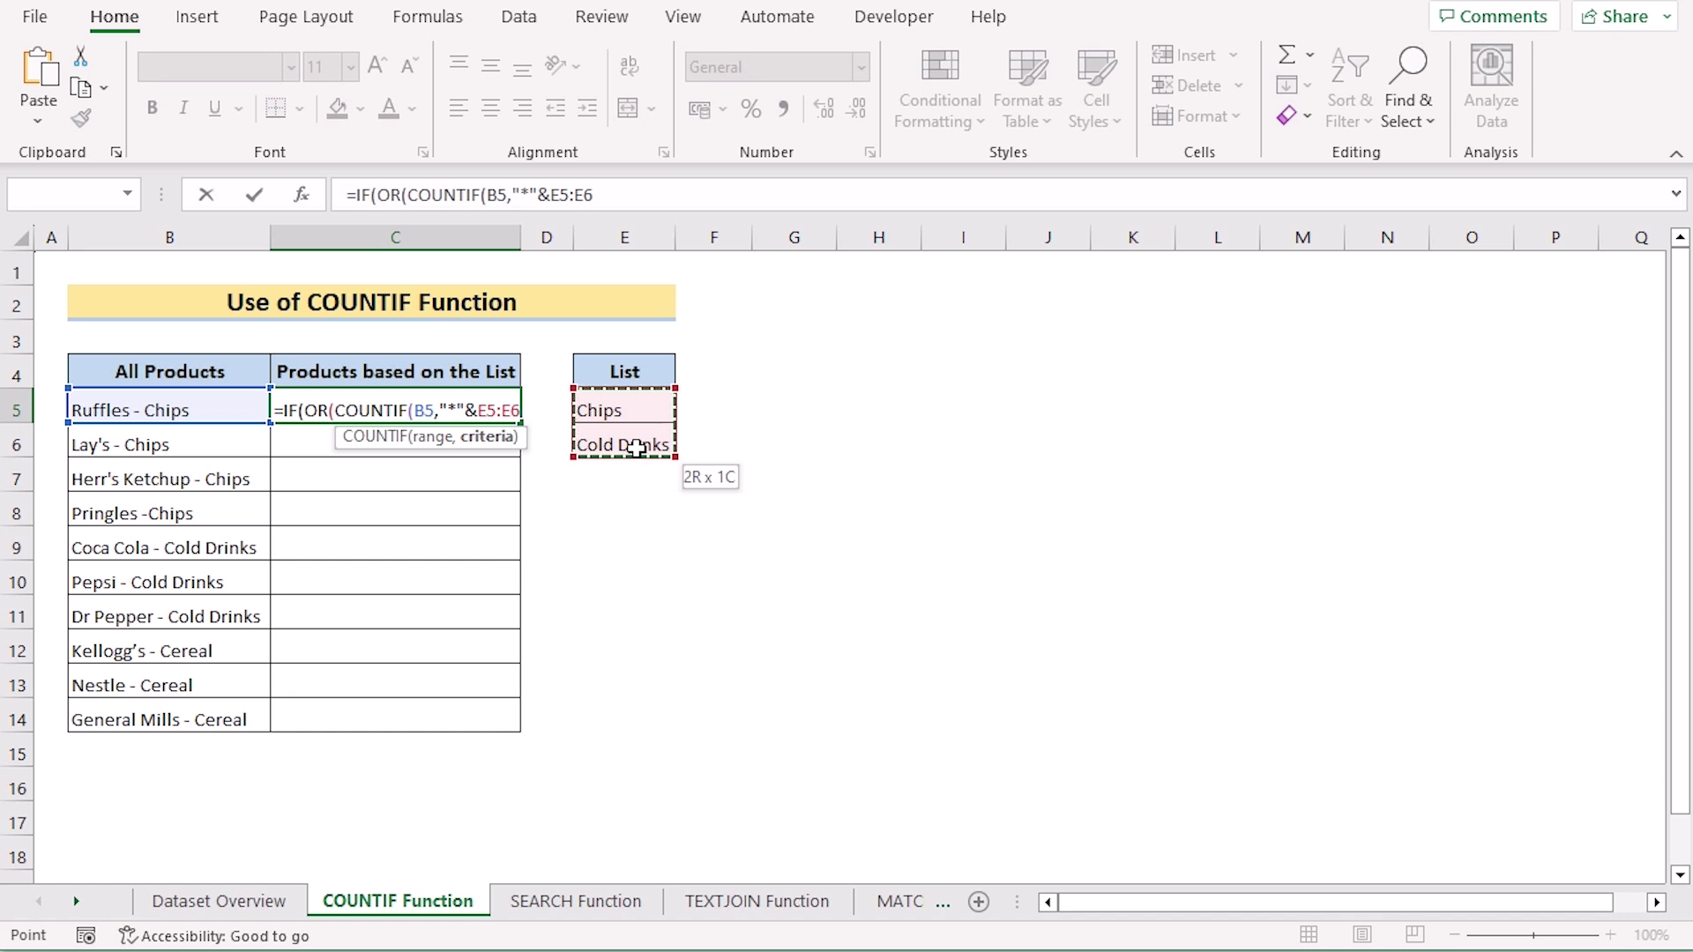
key(F4)
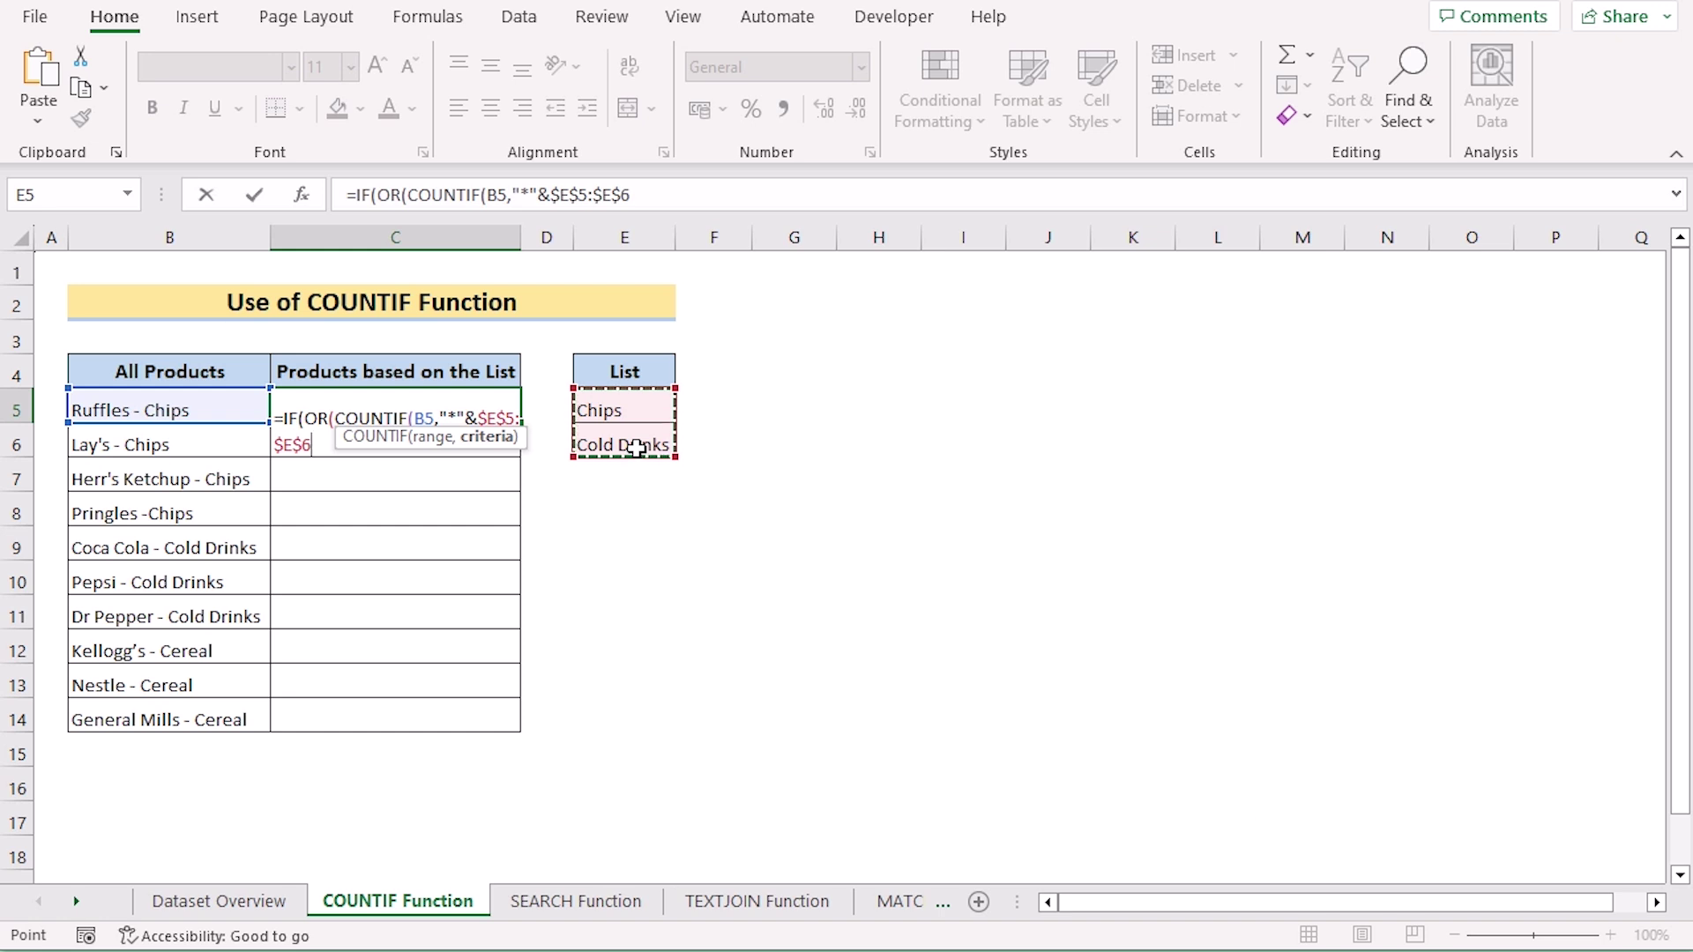
text(&)
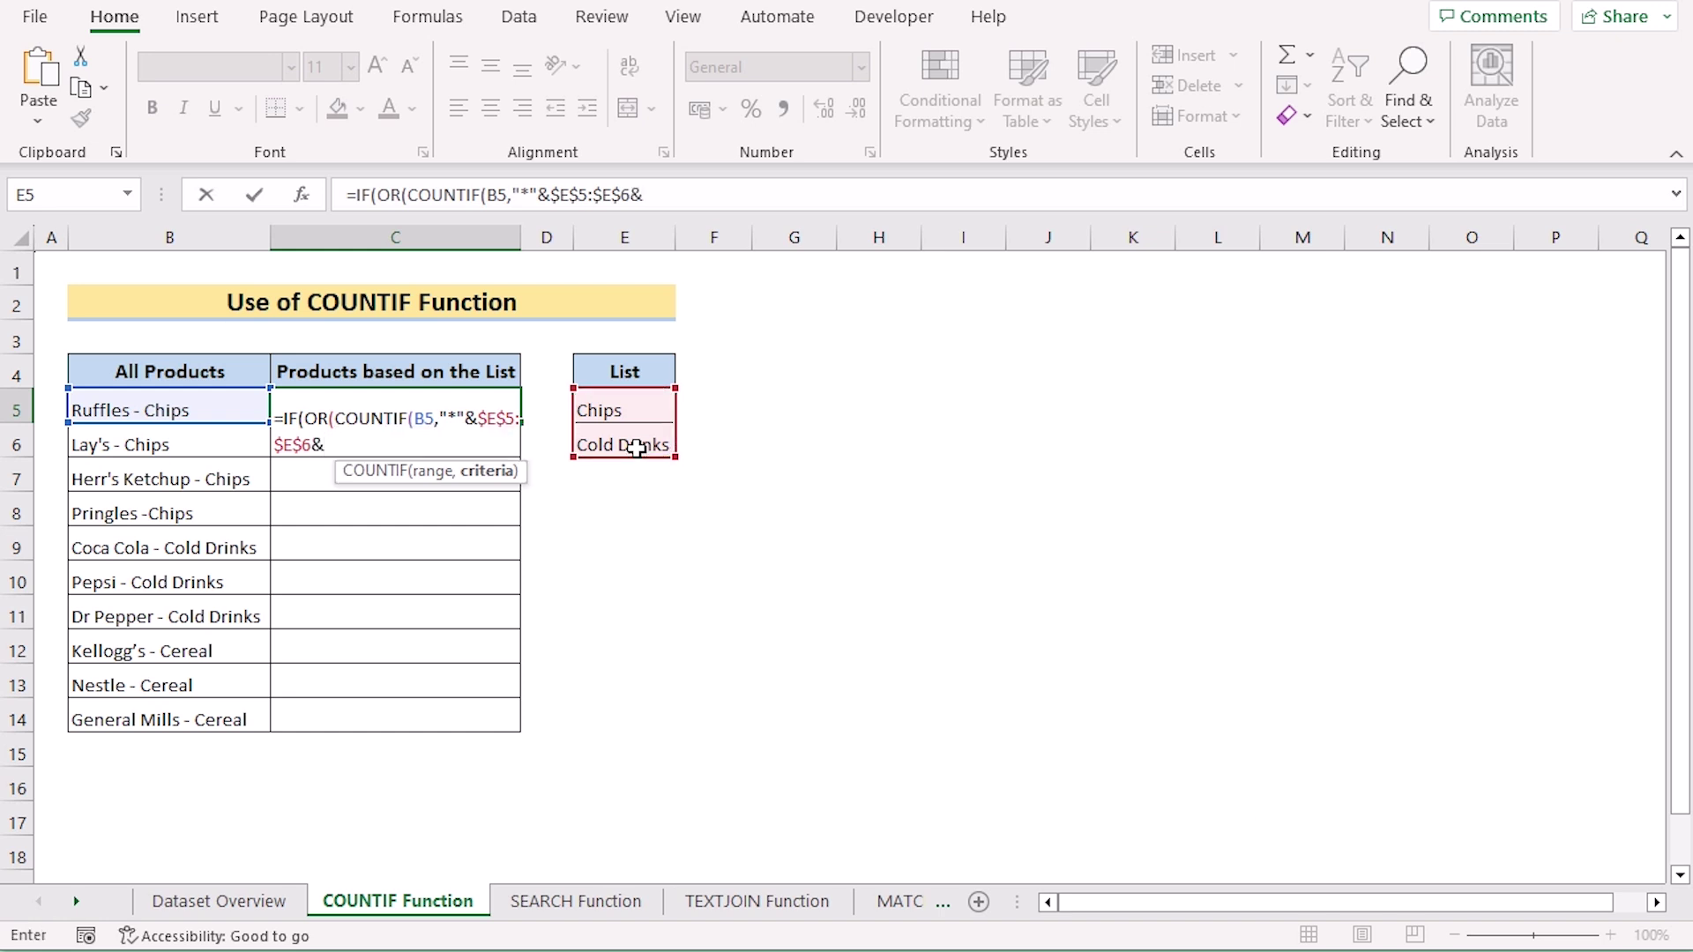
text("*")))
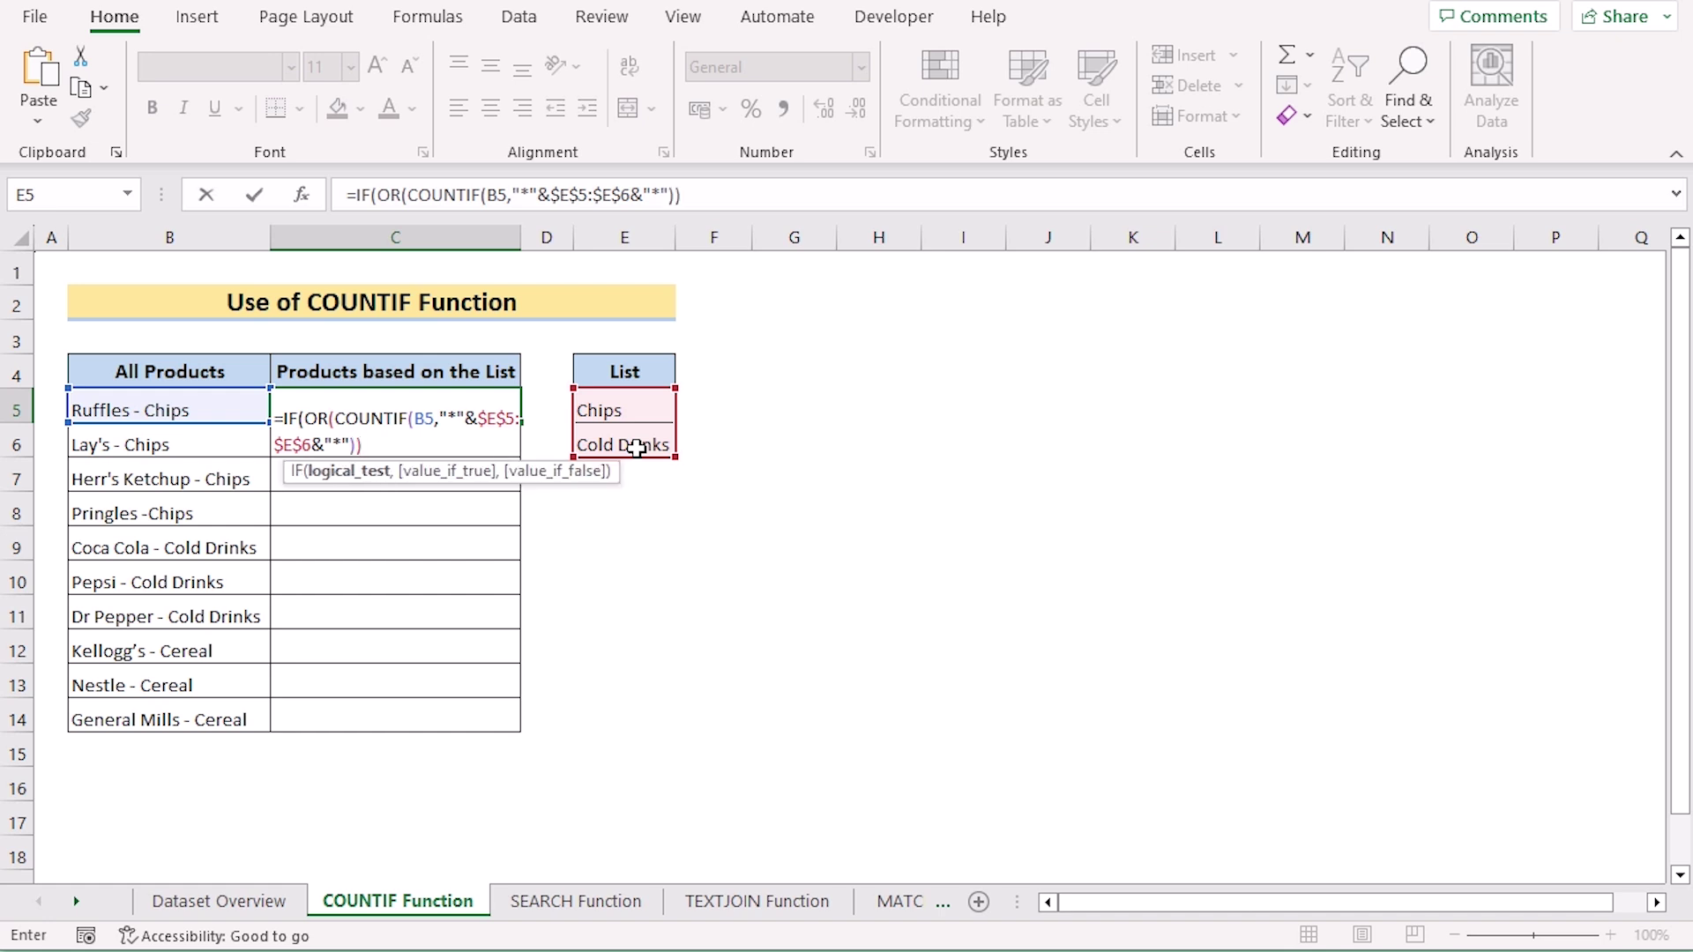
text(,)
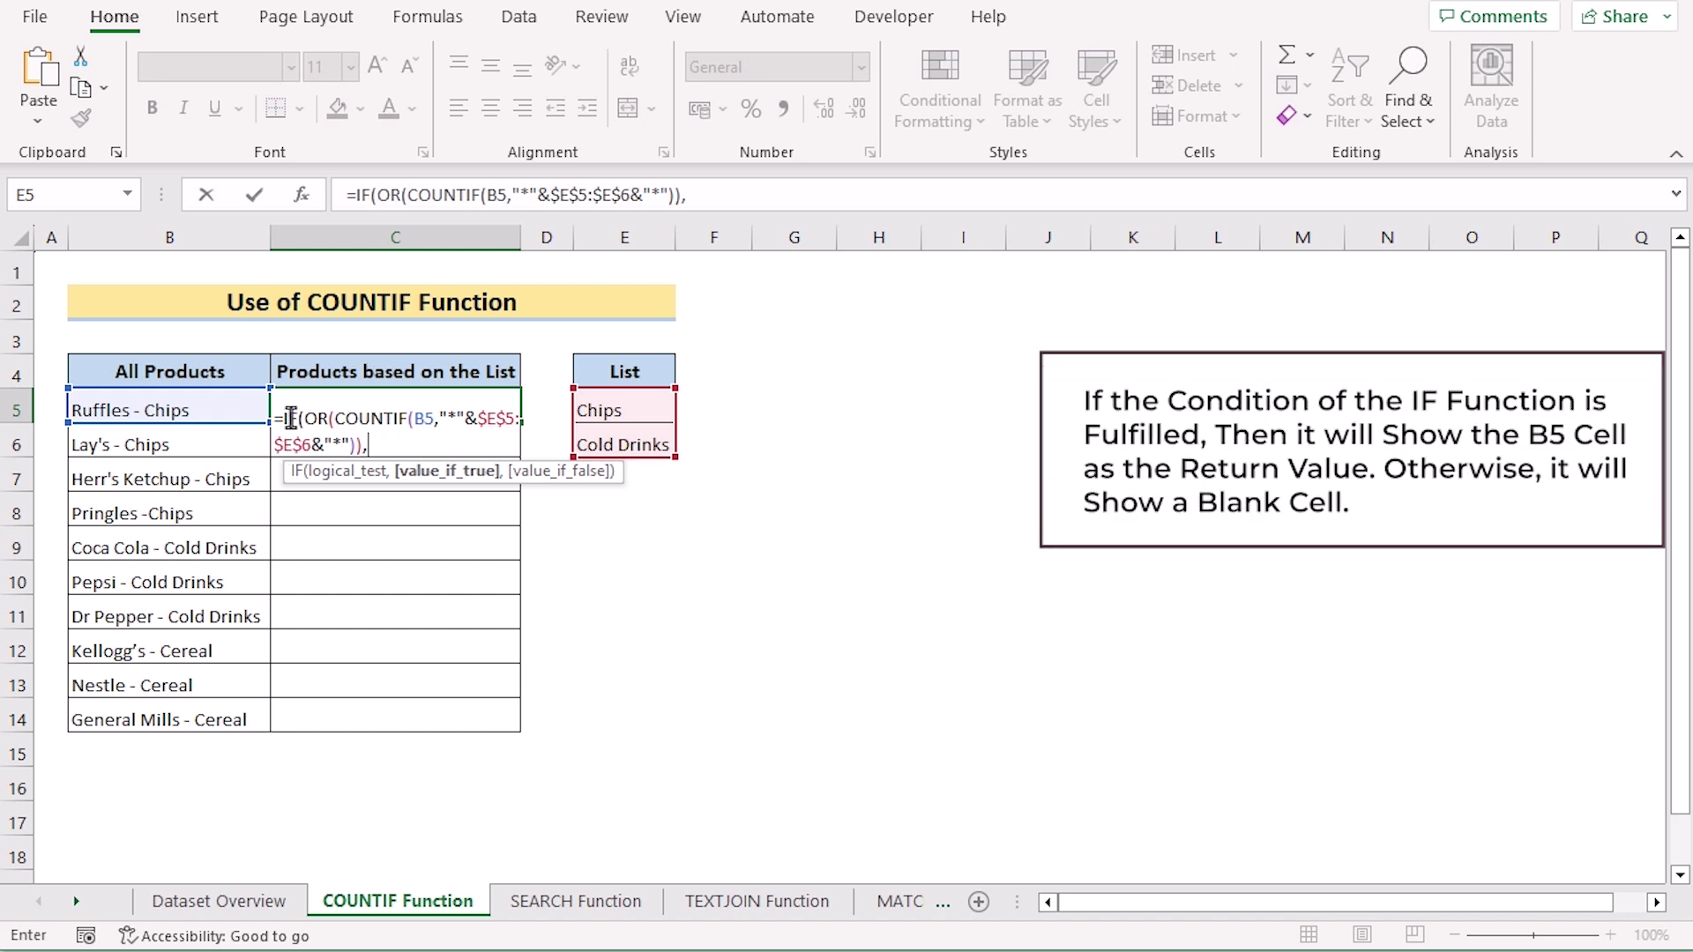
Step: Finish the formula with B5,"" as the results, then fill it down C5:C14
click(178, 408)
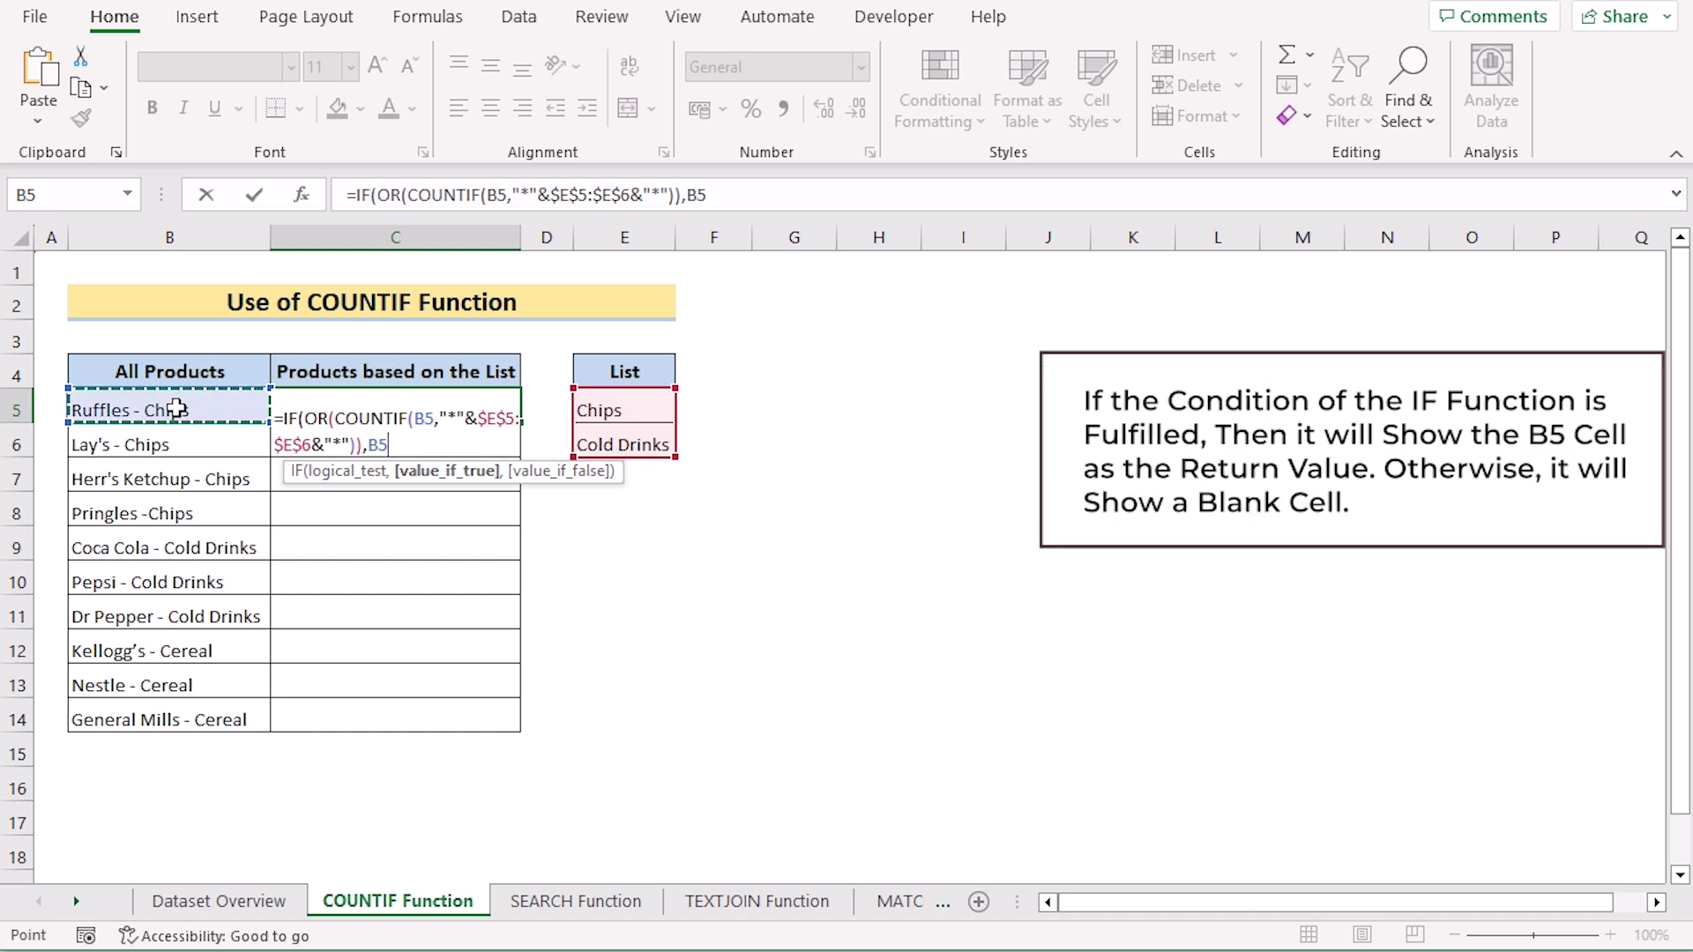
text(,)
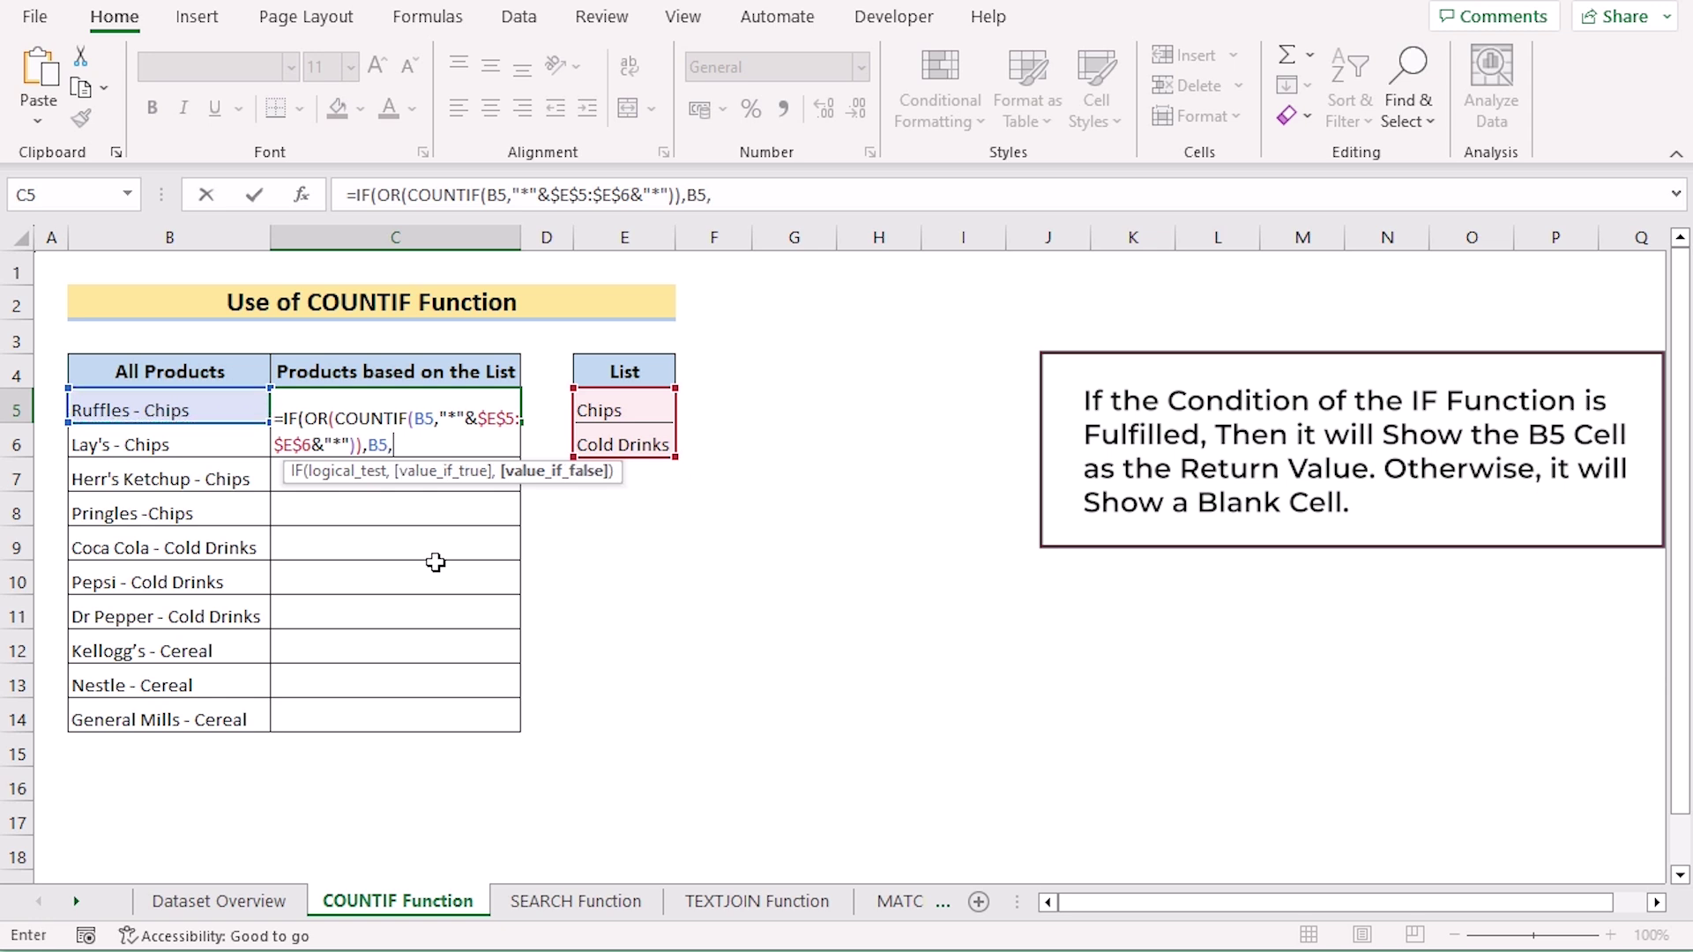
text("")
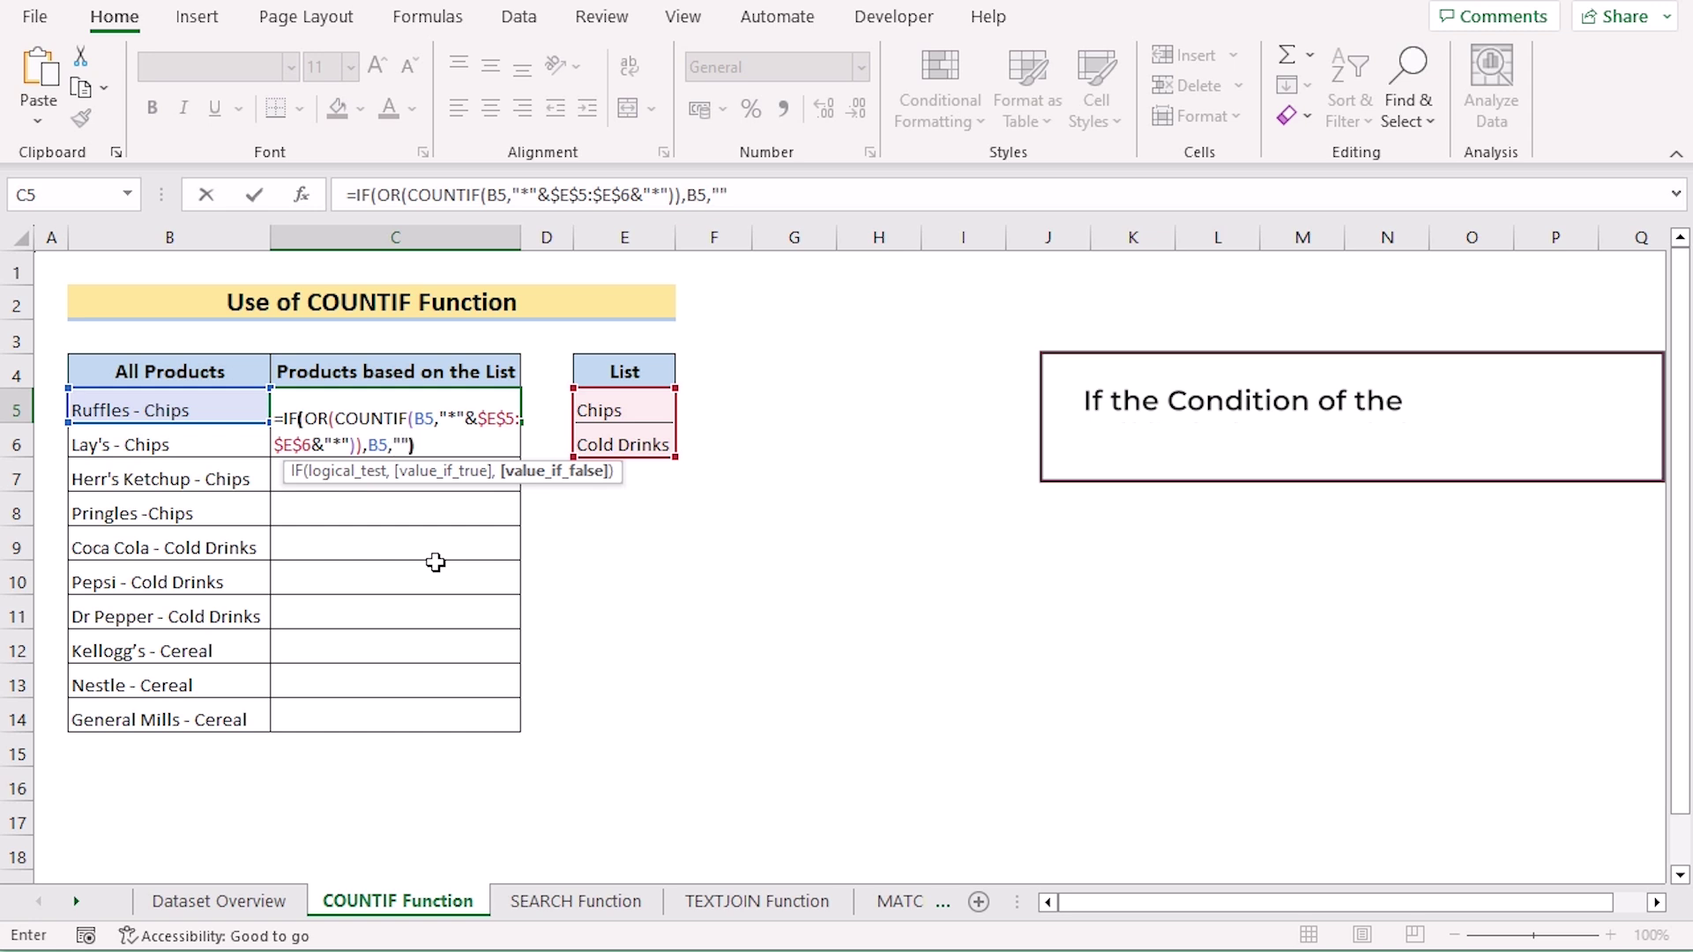
text())
key(Return)
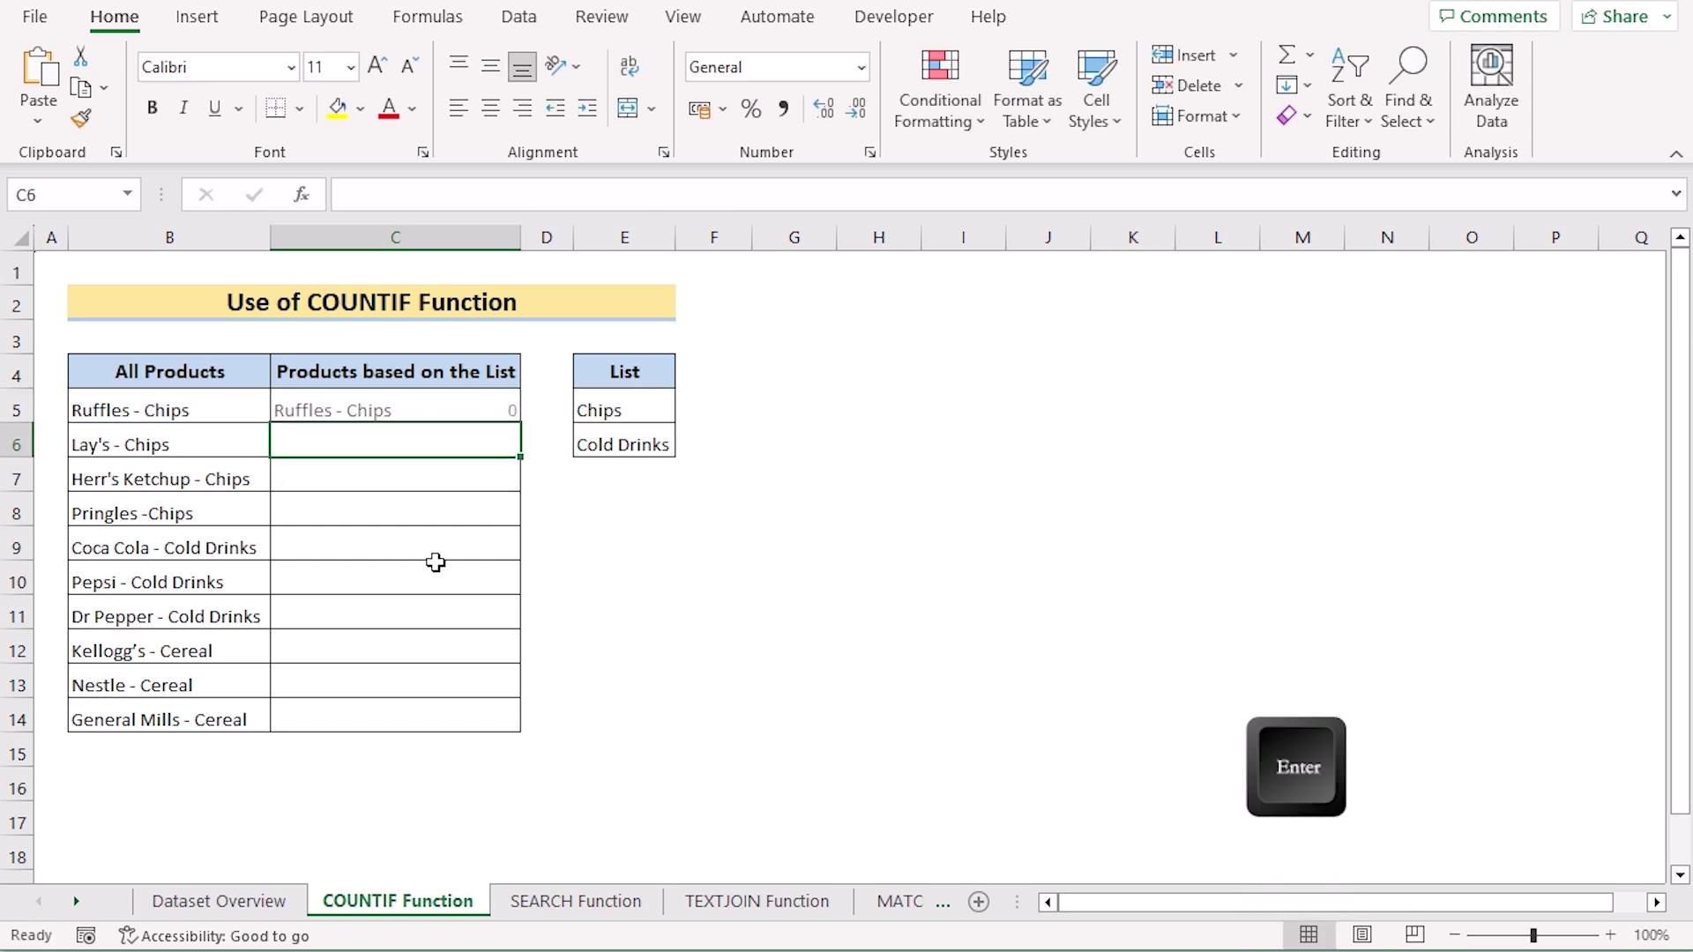
click(466, 401)
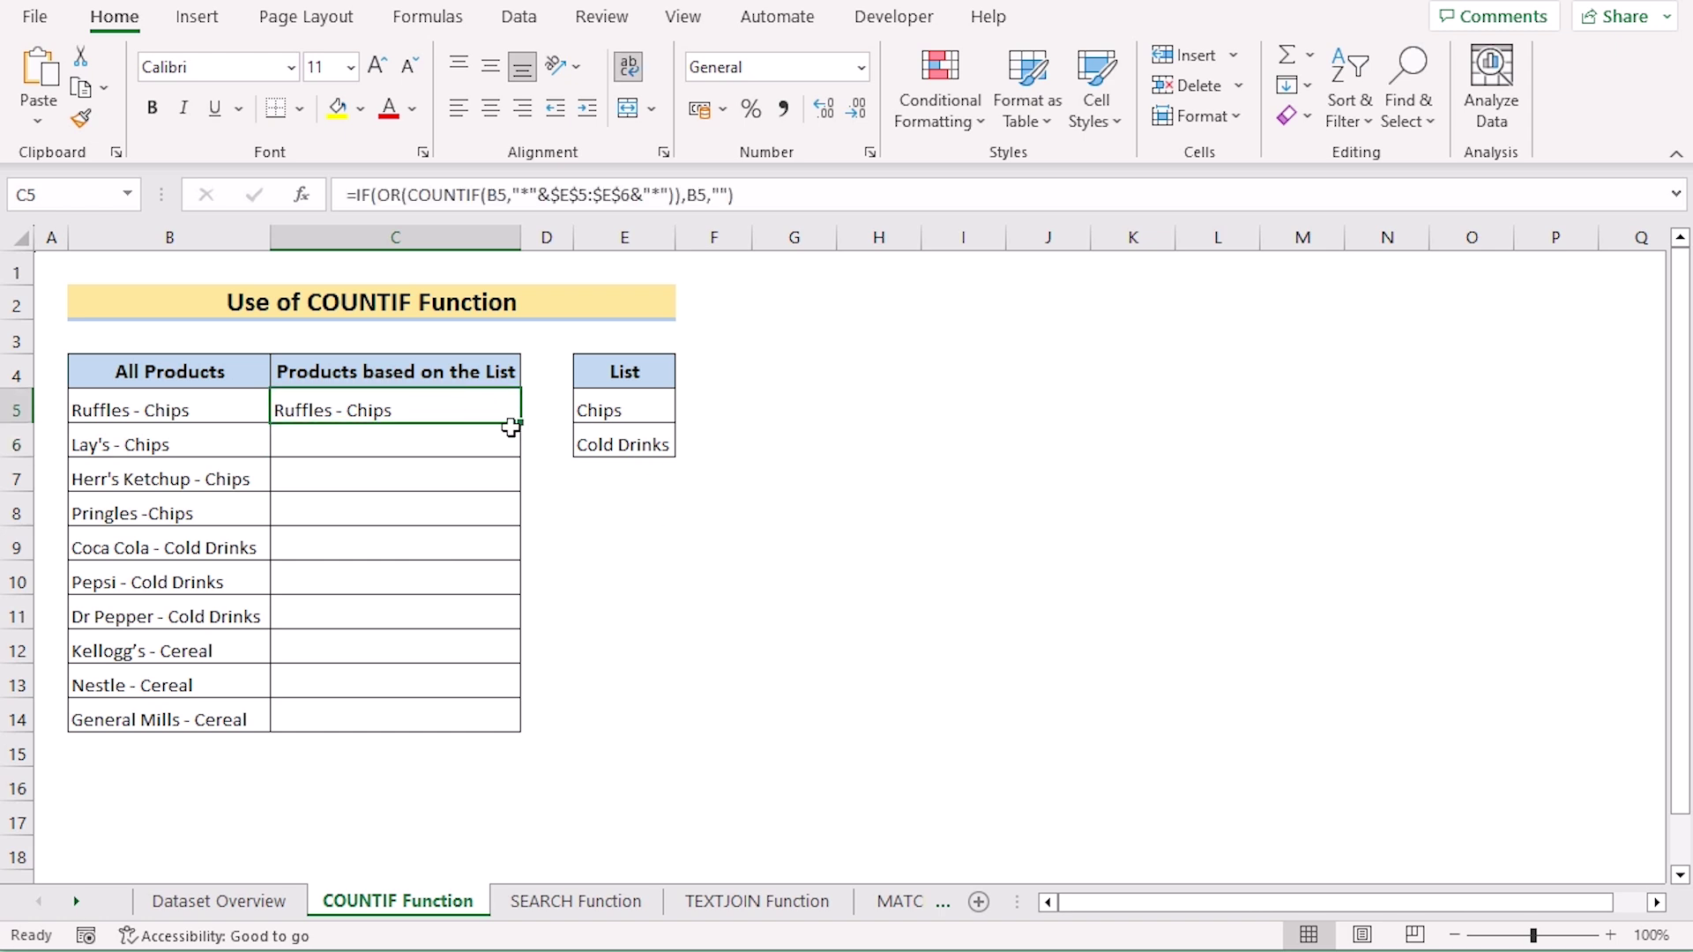
drag(519, 423, 496, 716)
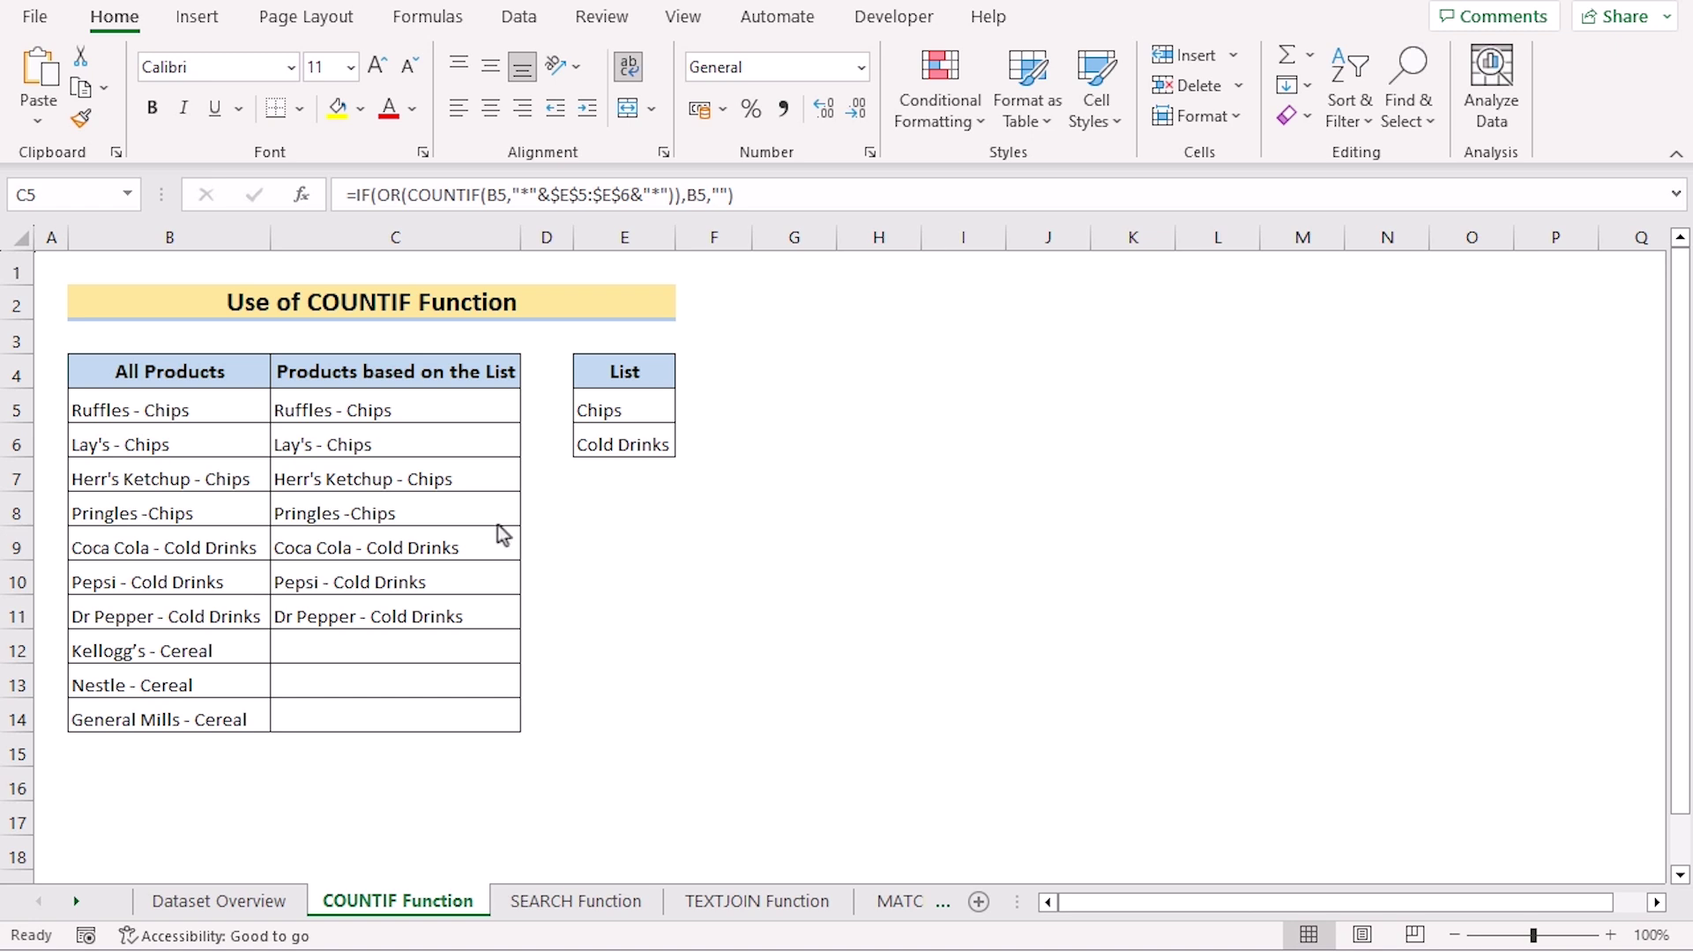
click(430, 420)
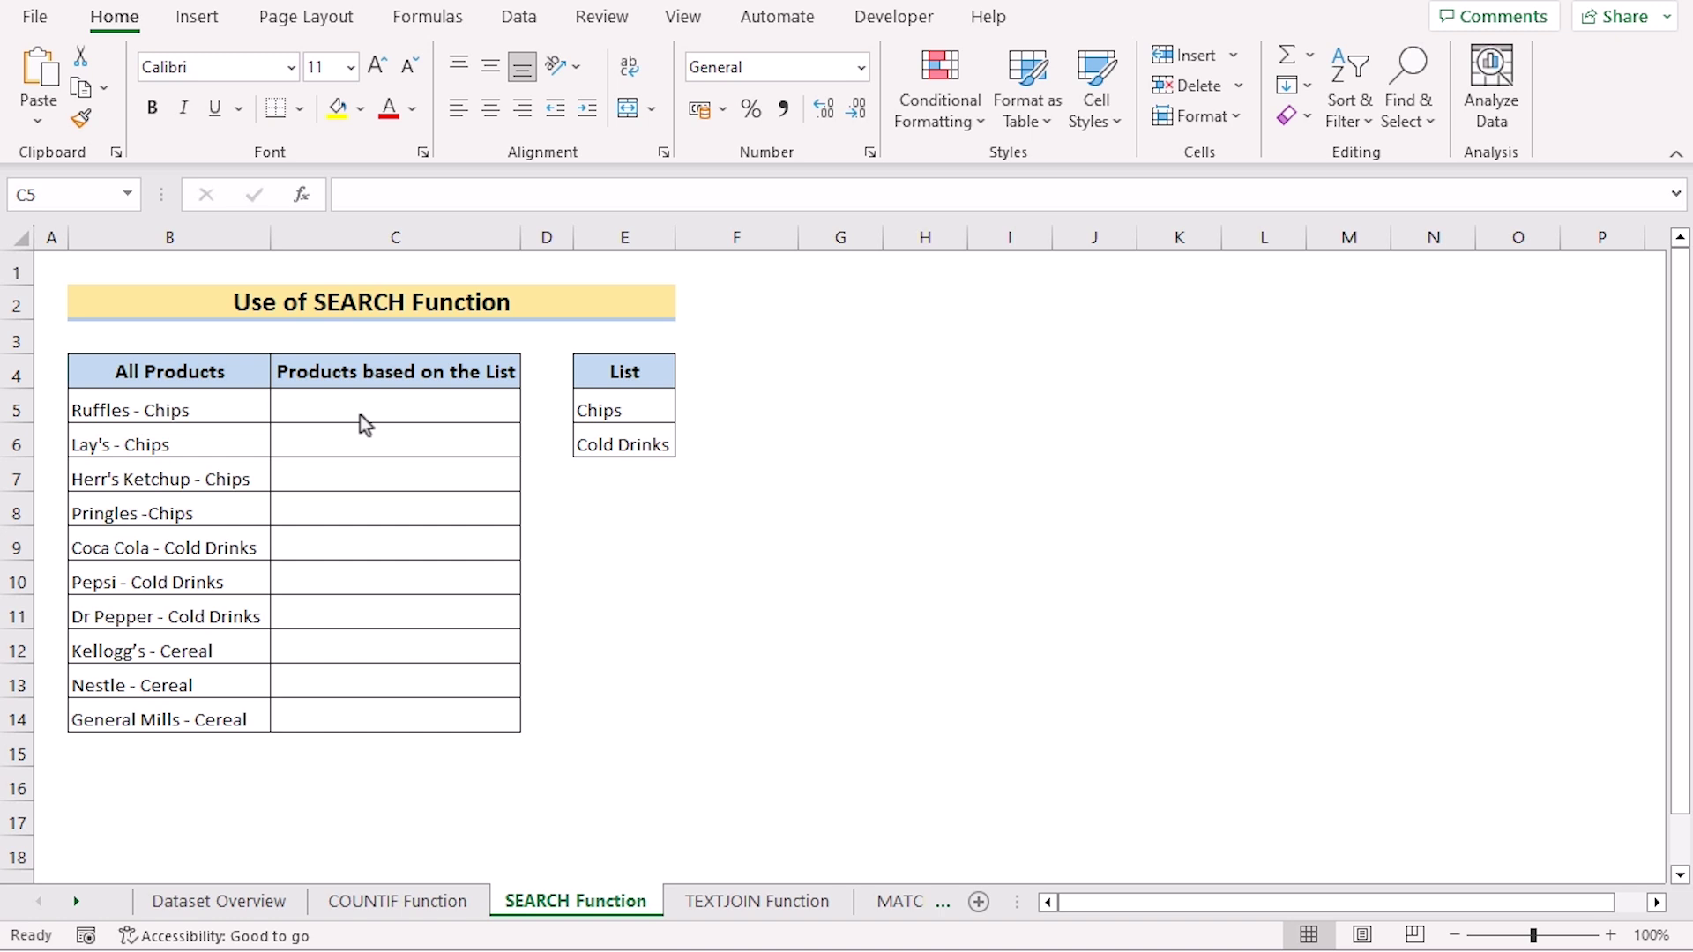
Step: On the SEARCH Function sheet, start C5 as =IF(OR(ISNUMBER( with SEARCH( on a second line
double_click(344, 406)
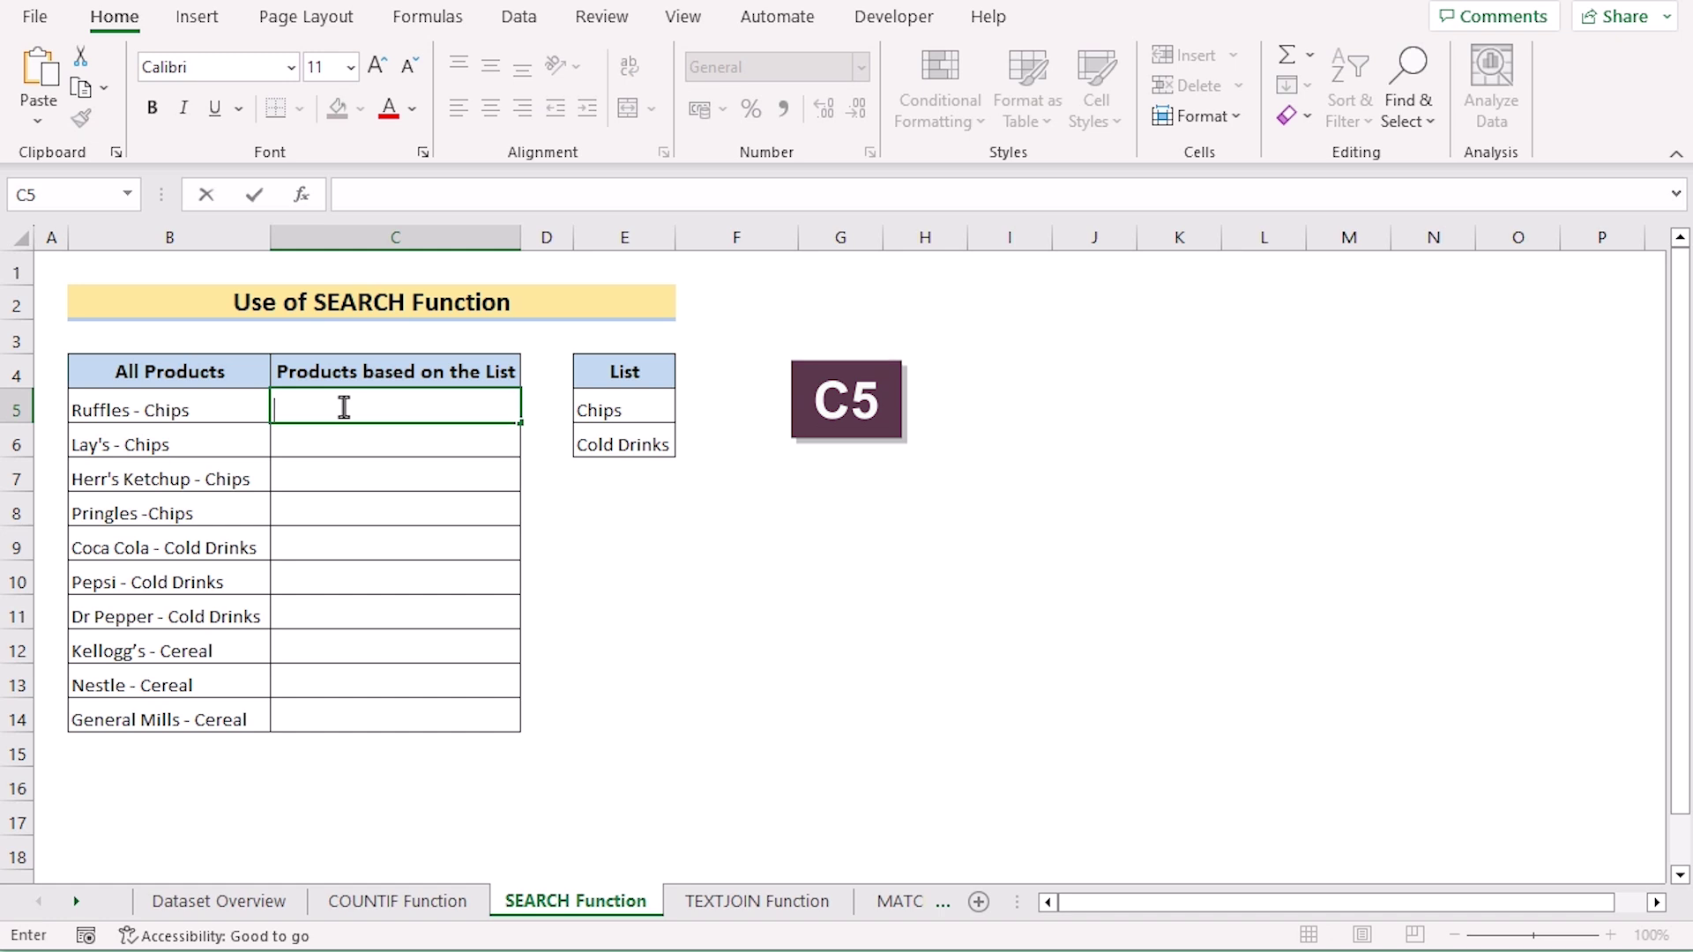
text(=IF)
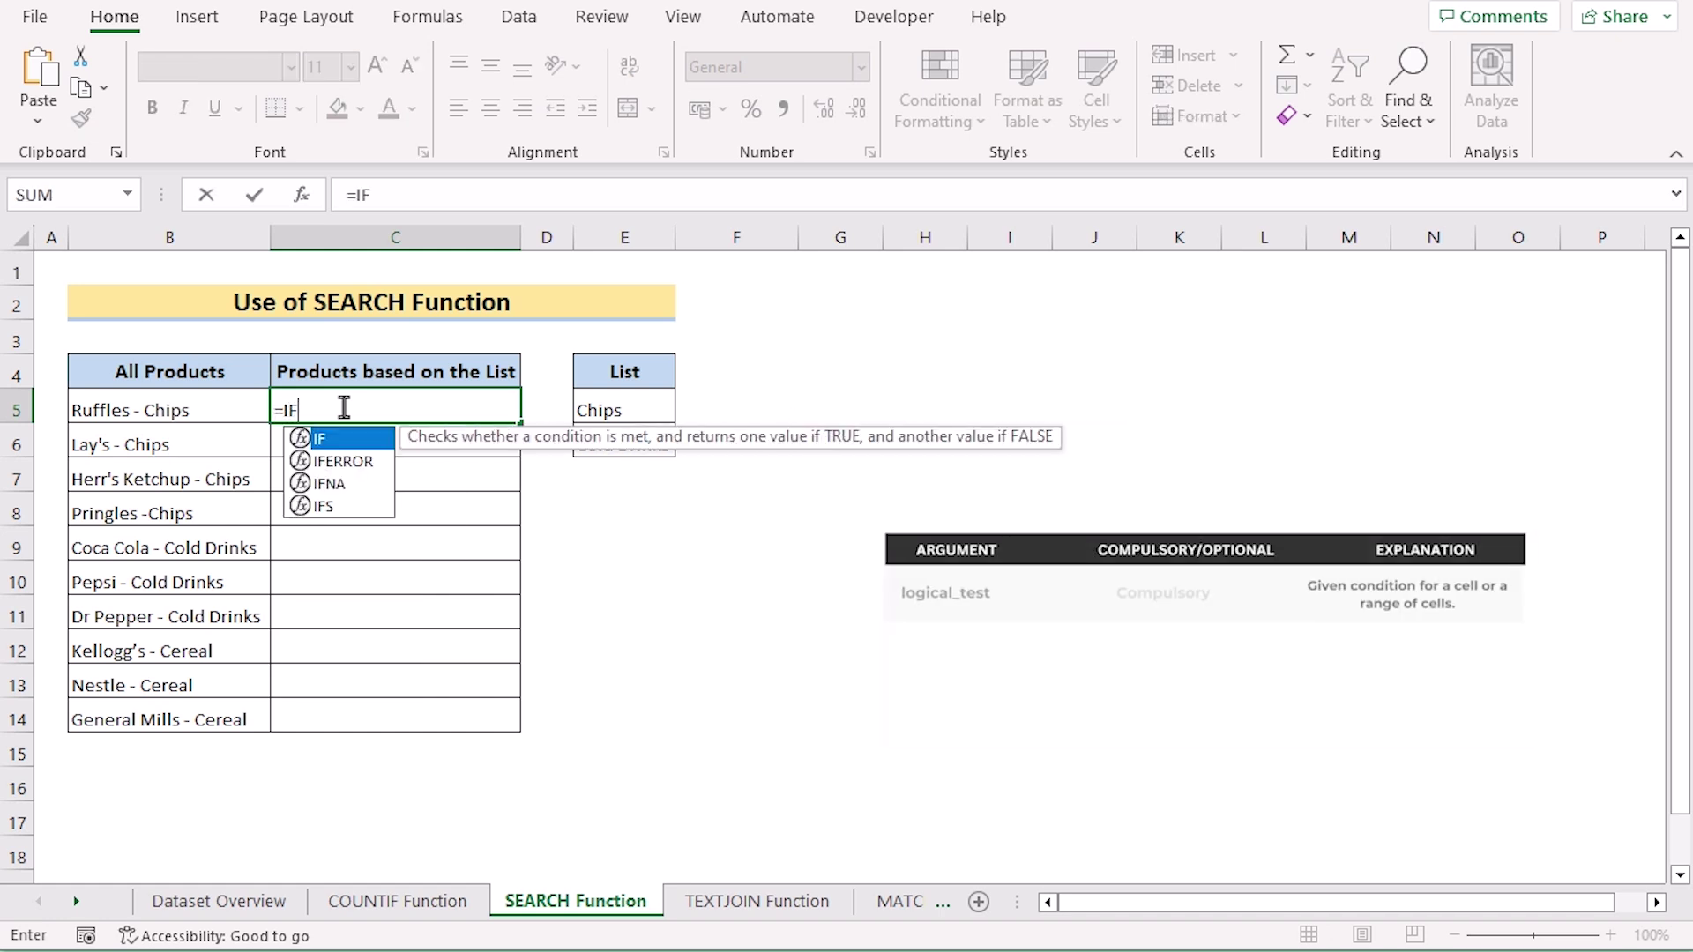
text(()
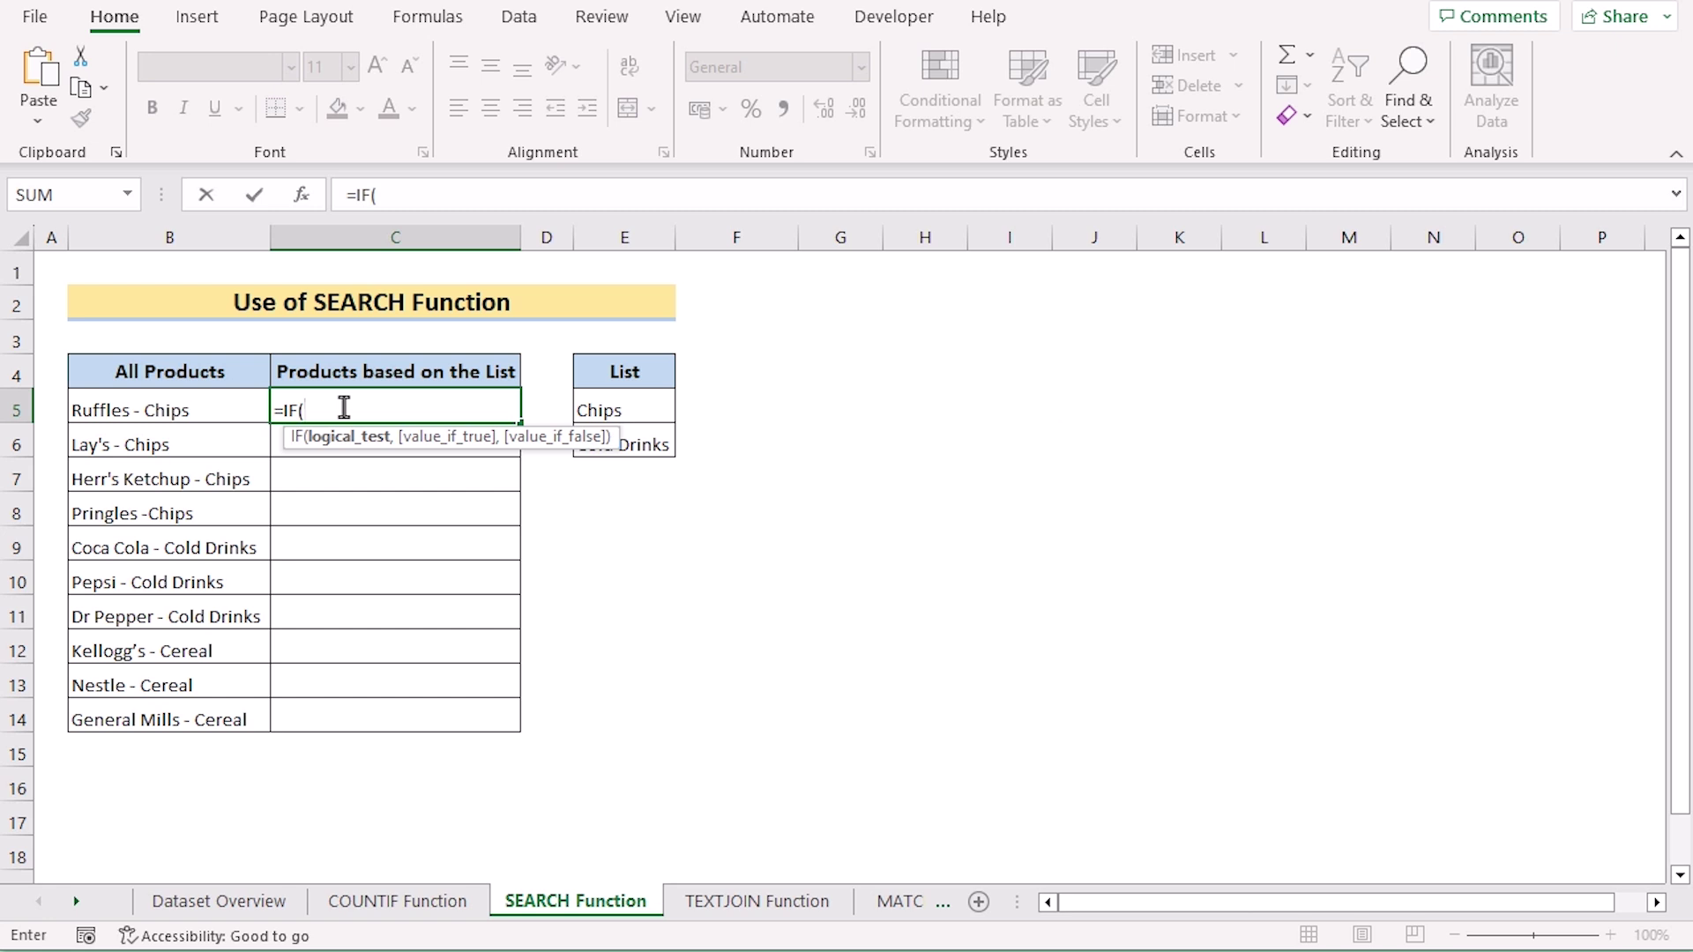
text(OR)
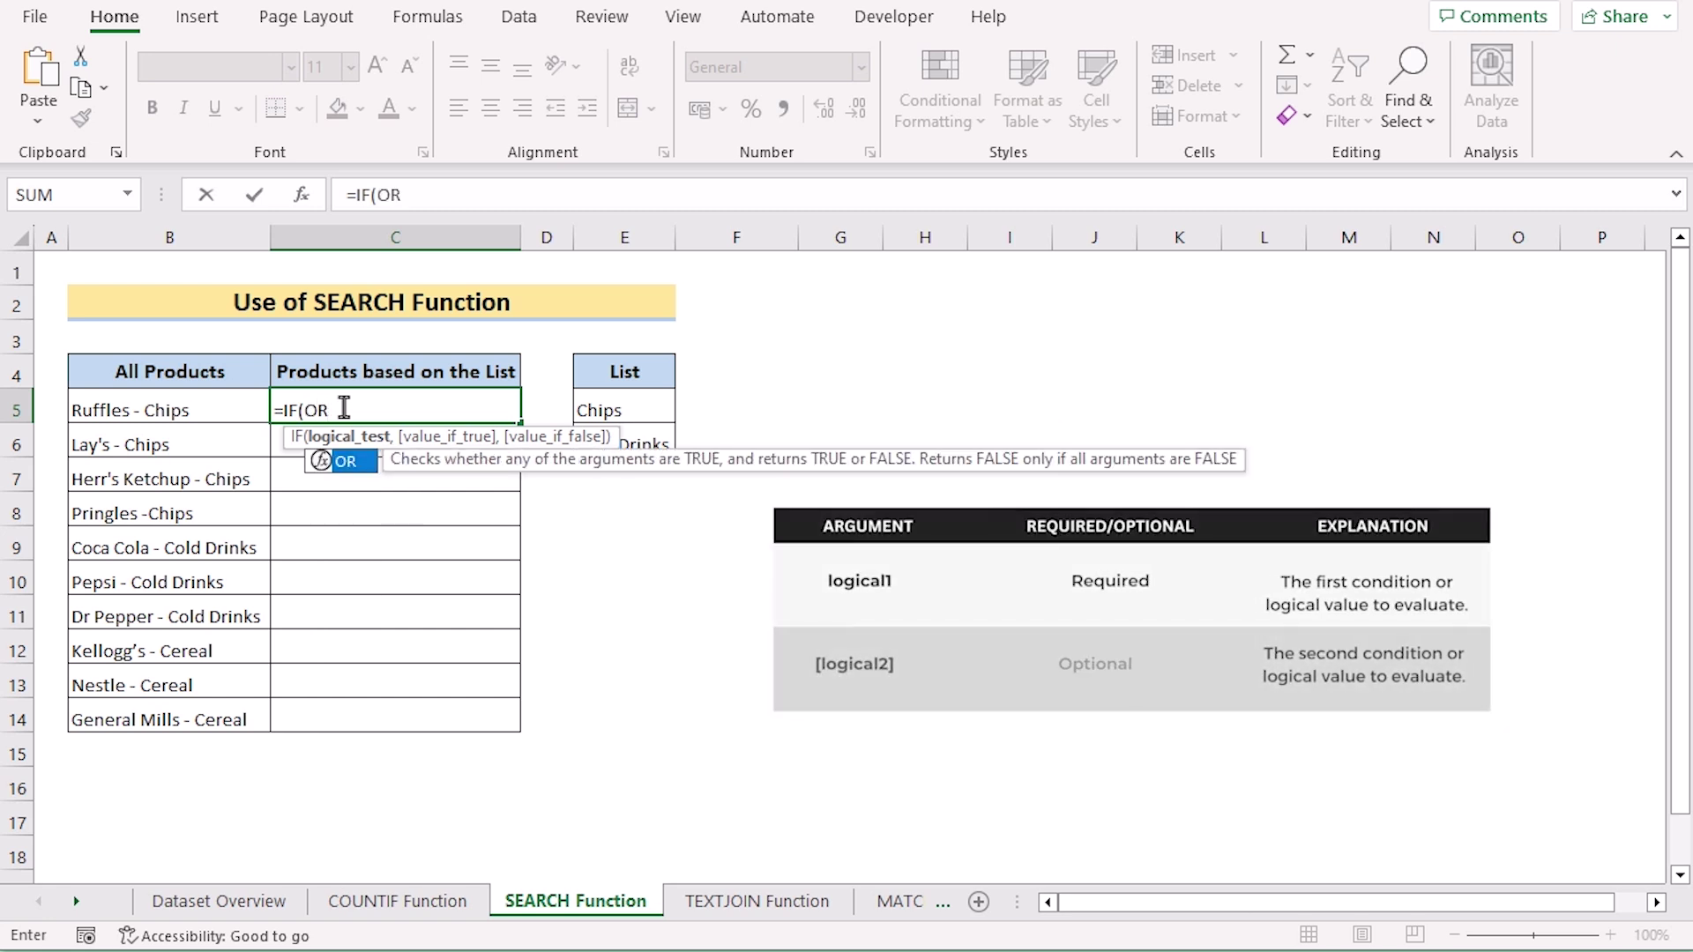
text(()
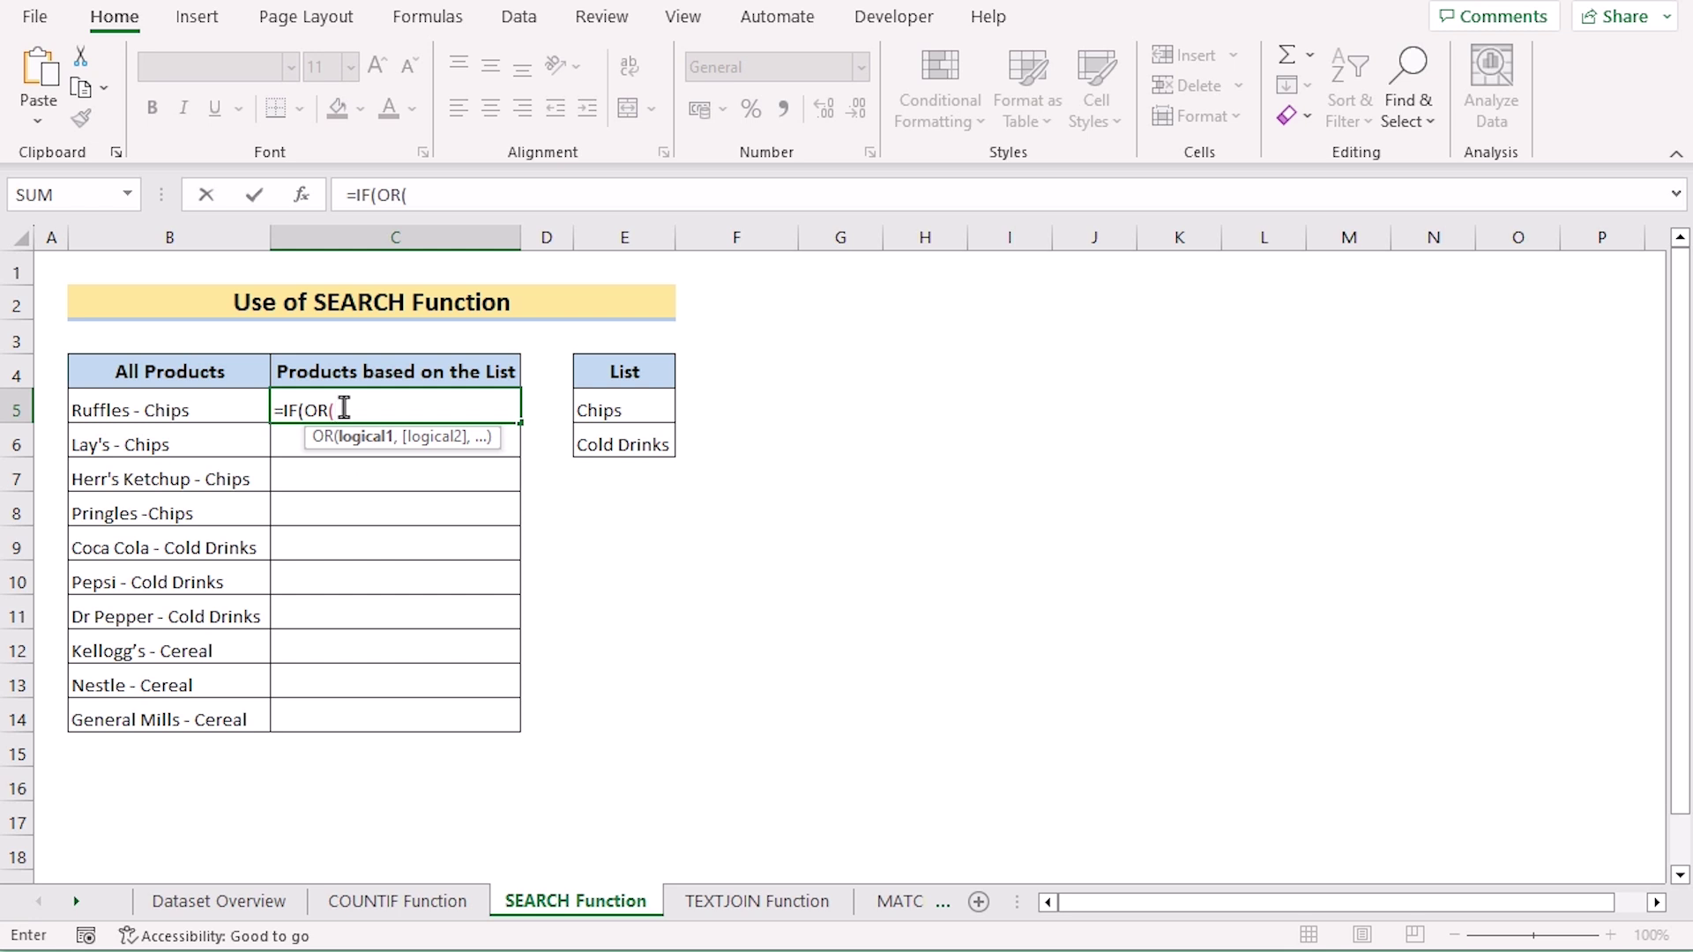
text(ISNUMBER)
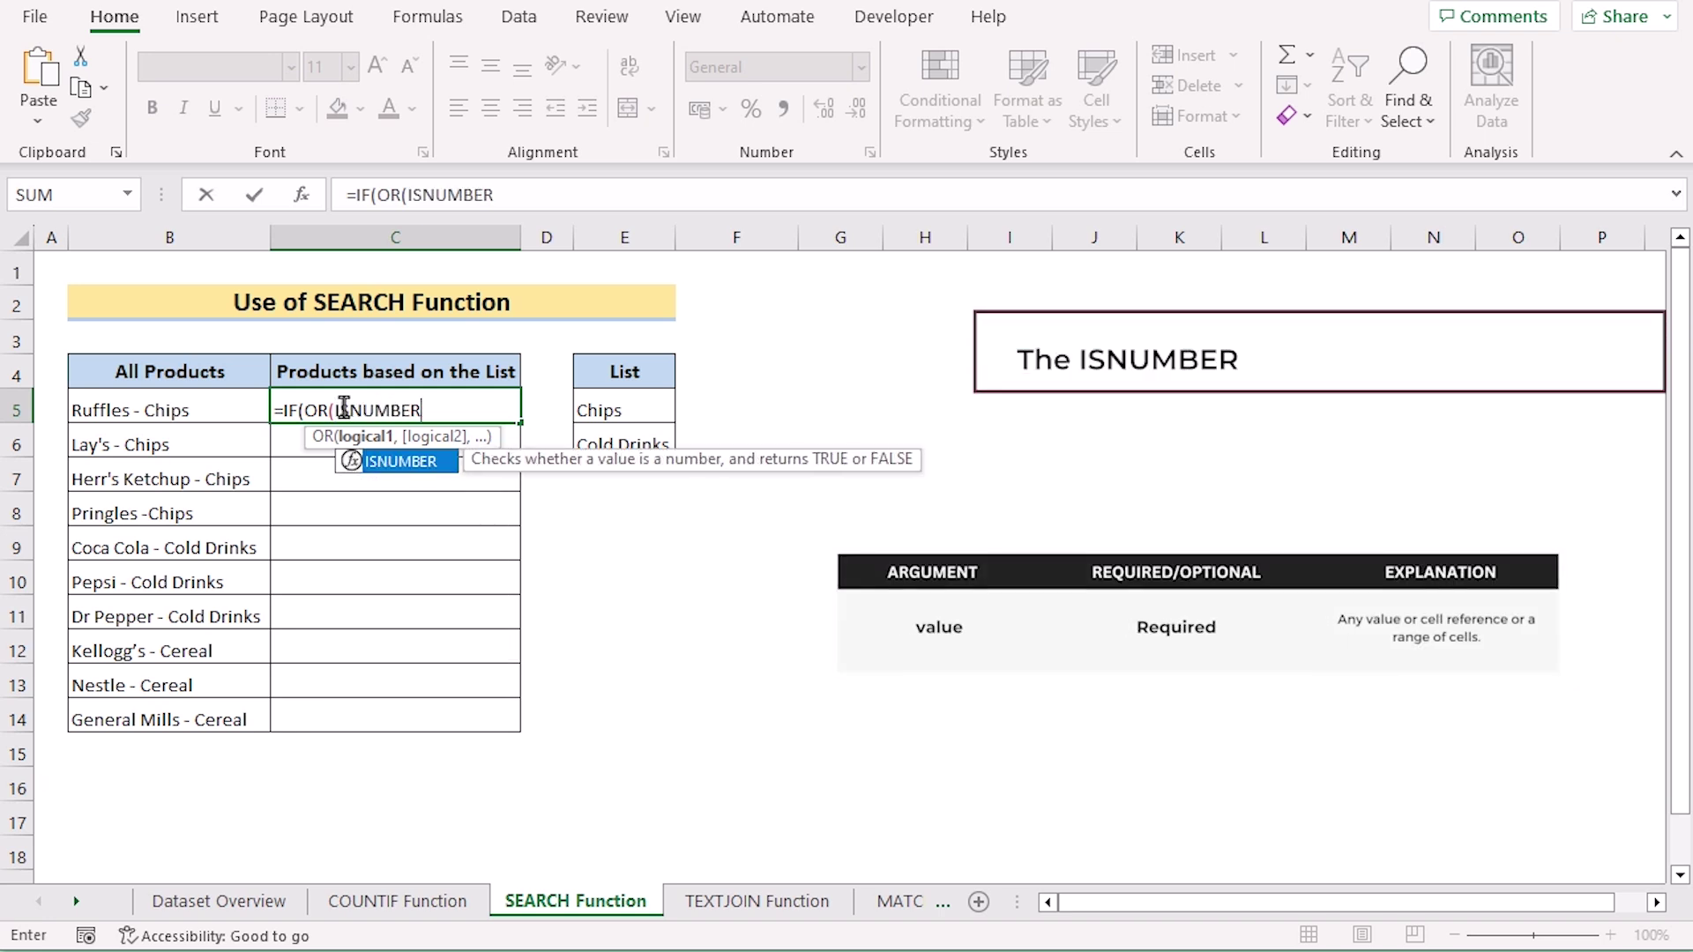
text(()
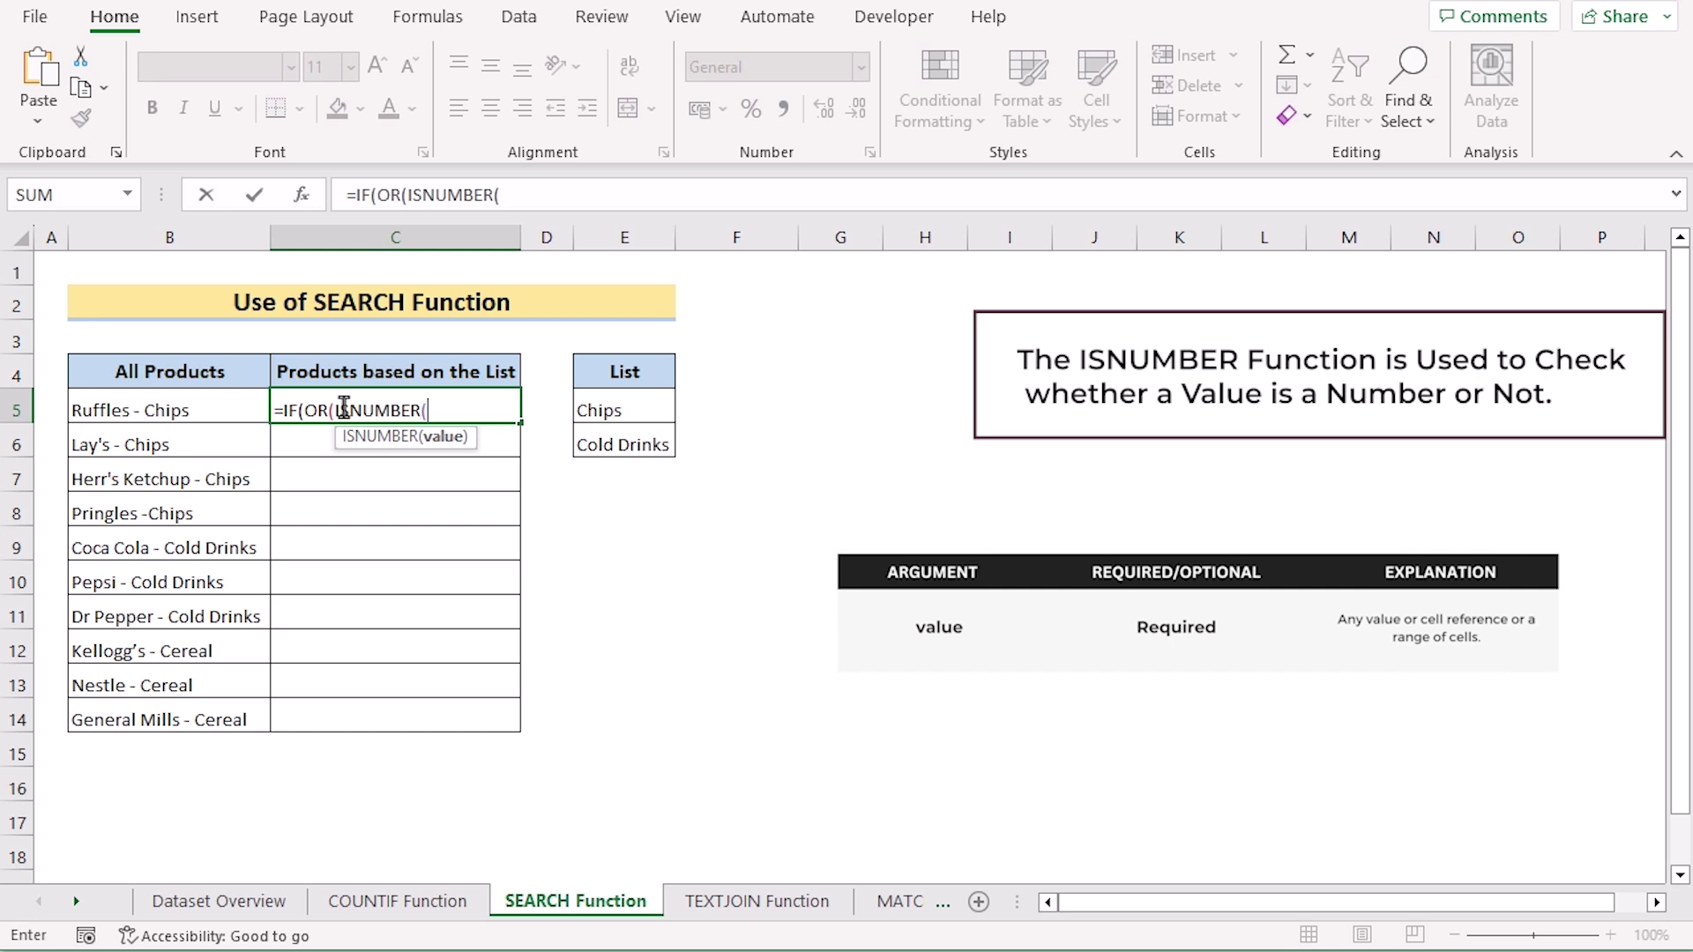
key(alt+Return)
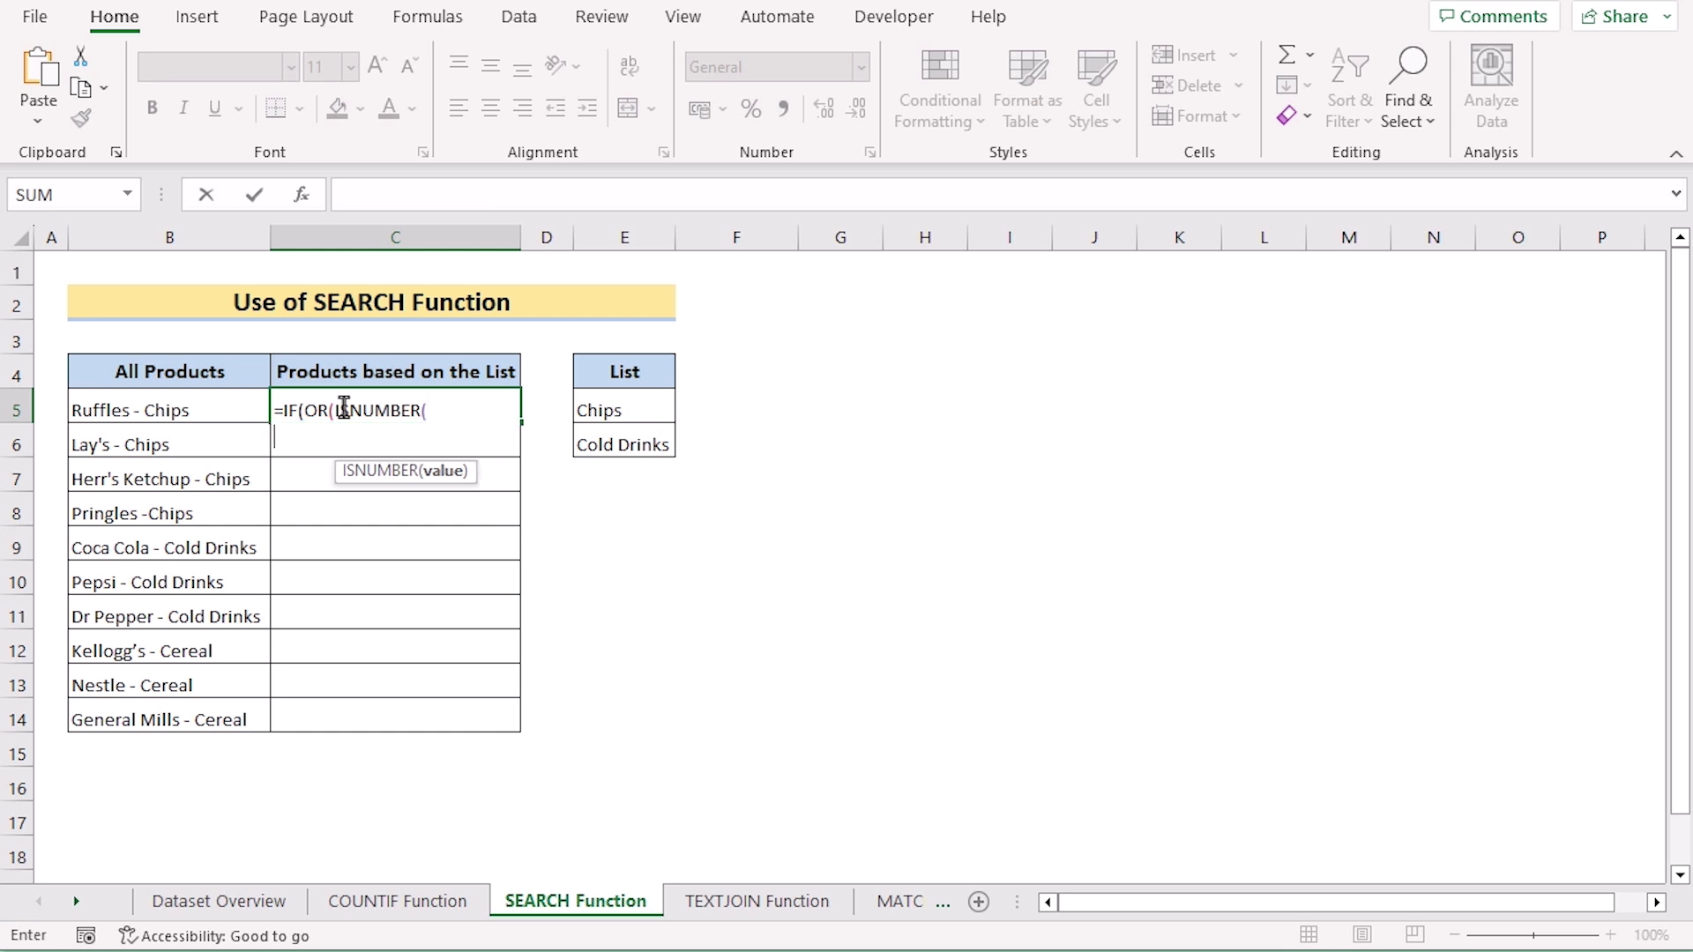
text(SE)
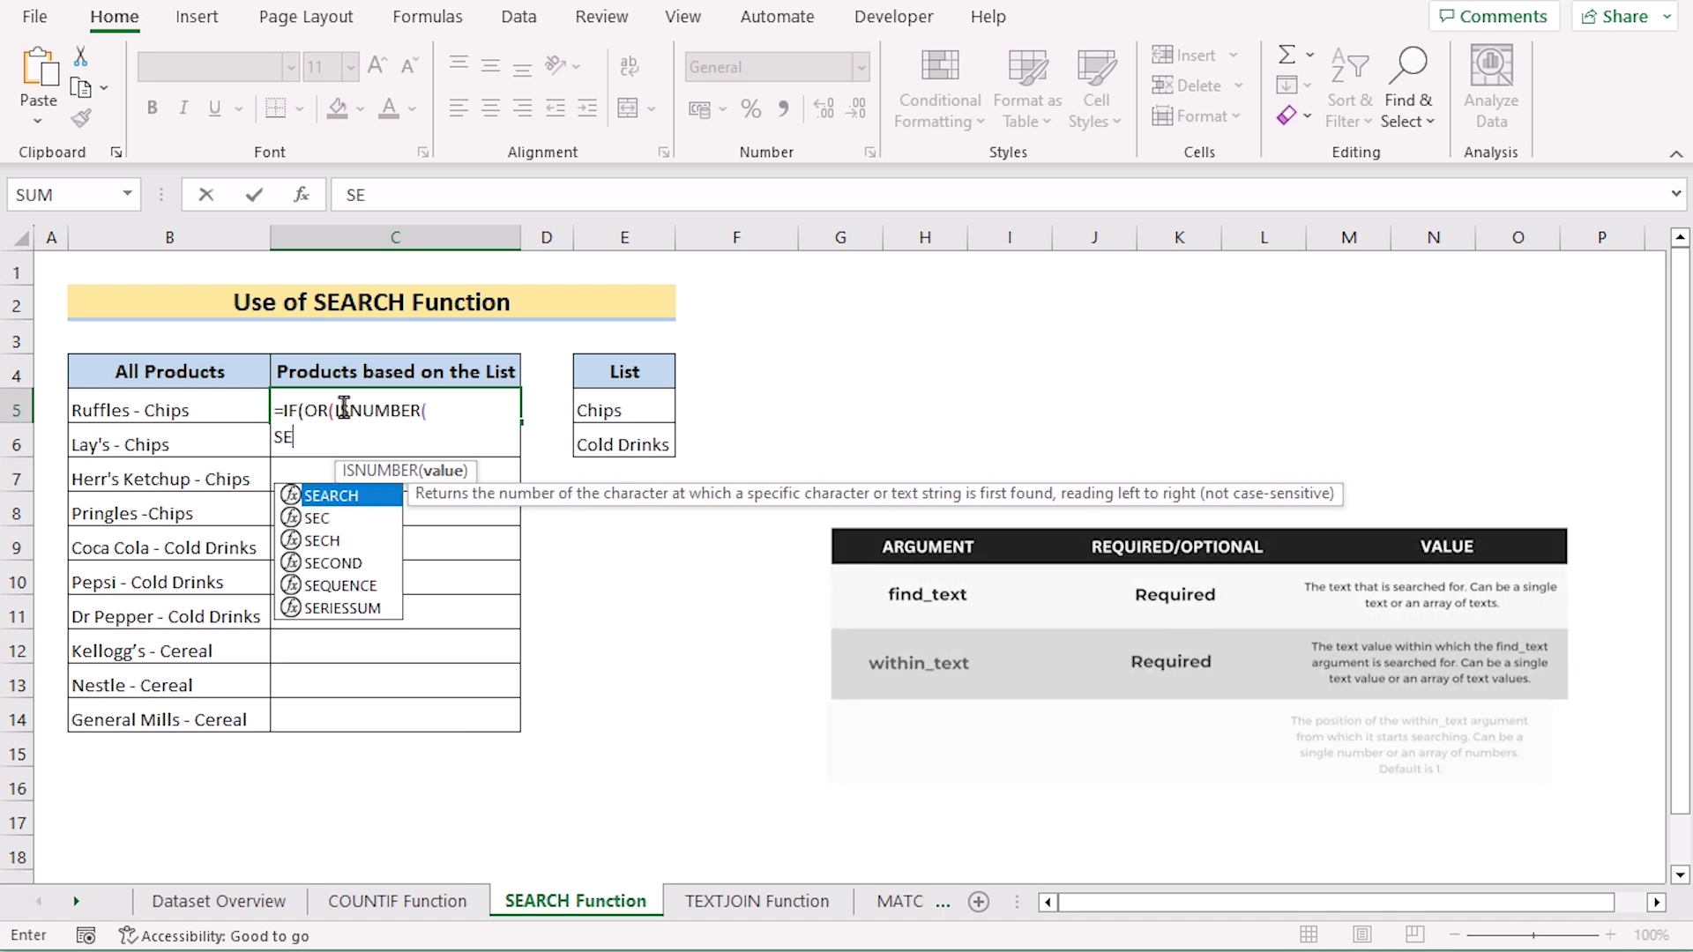
text(ARCH)
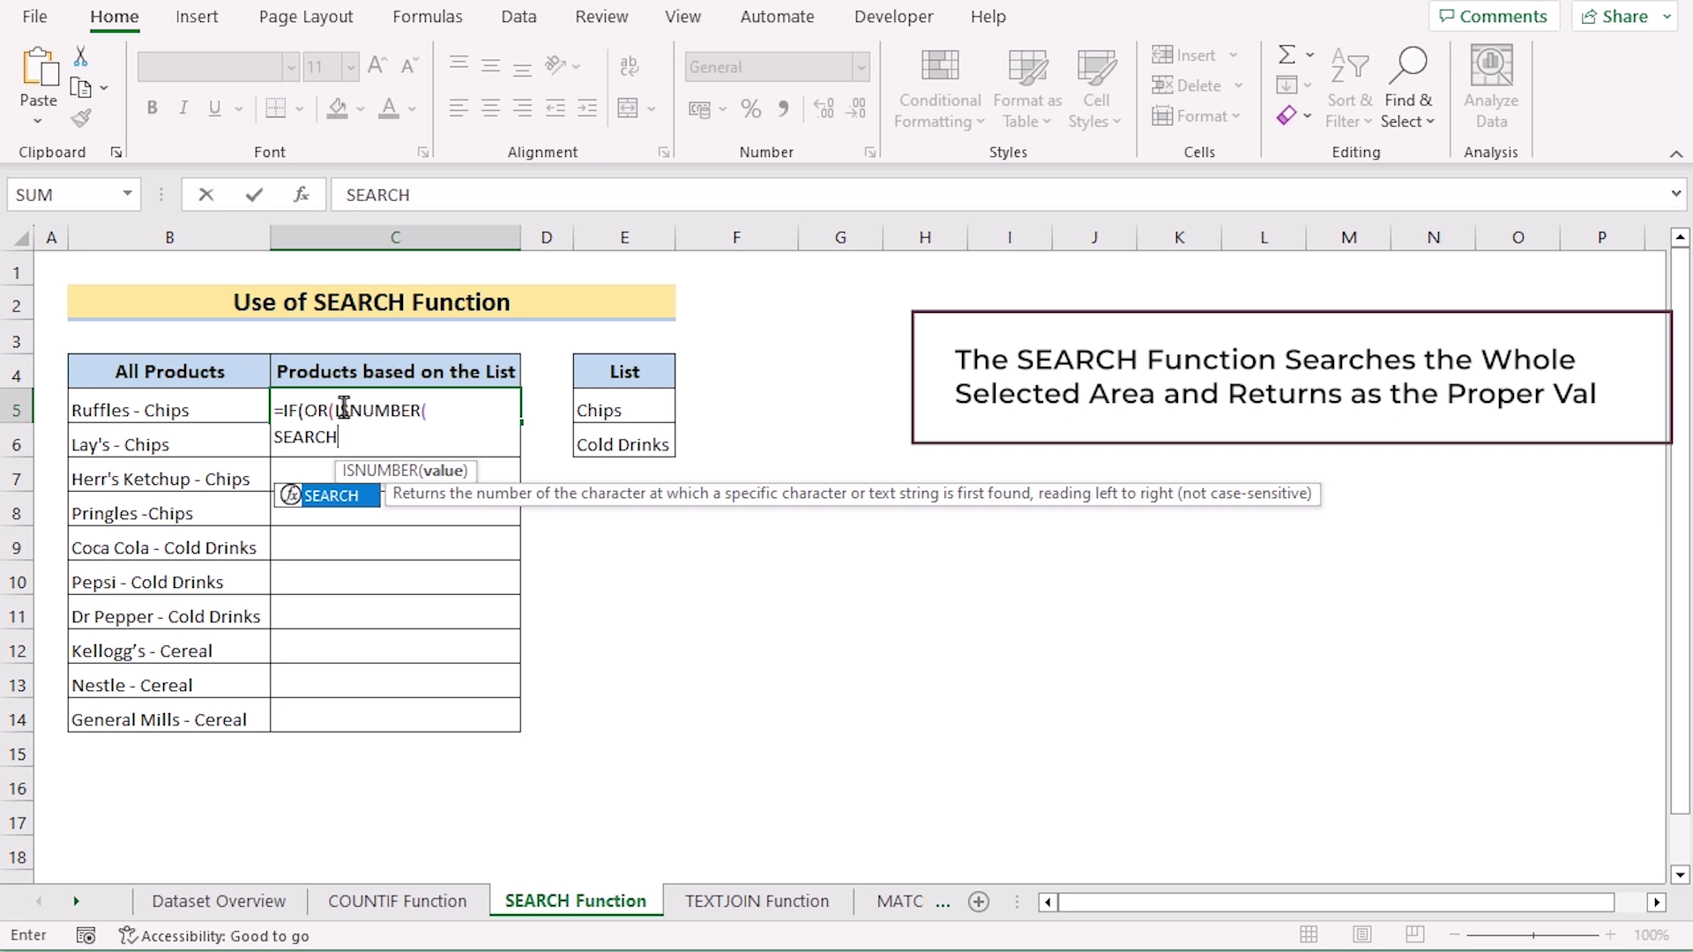
text(()
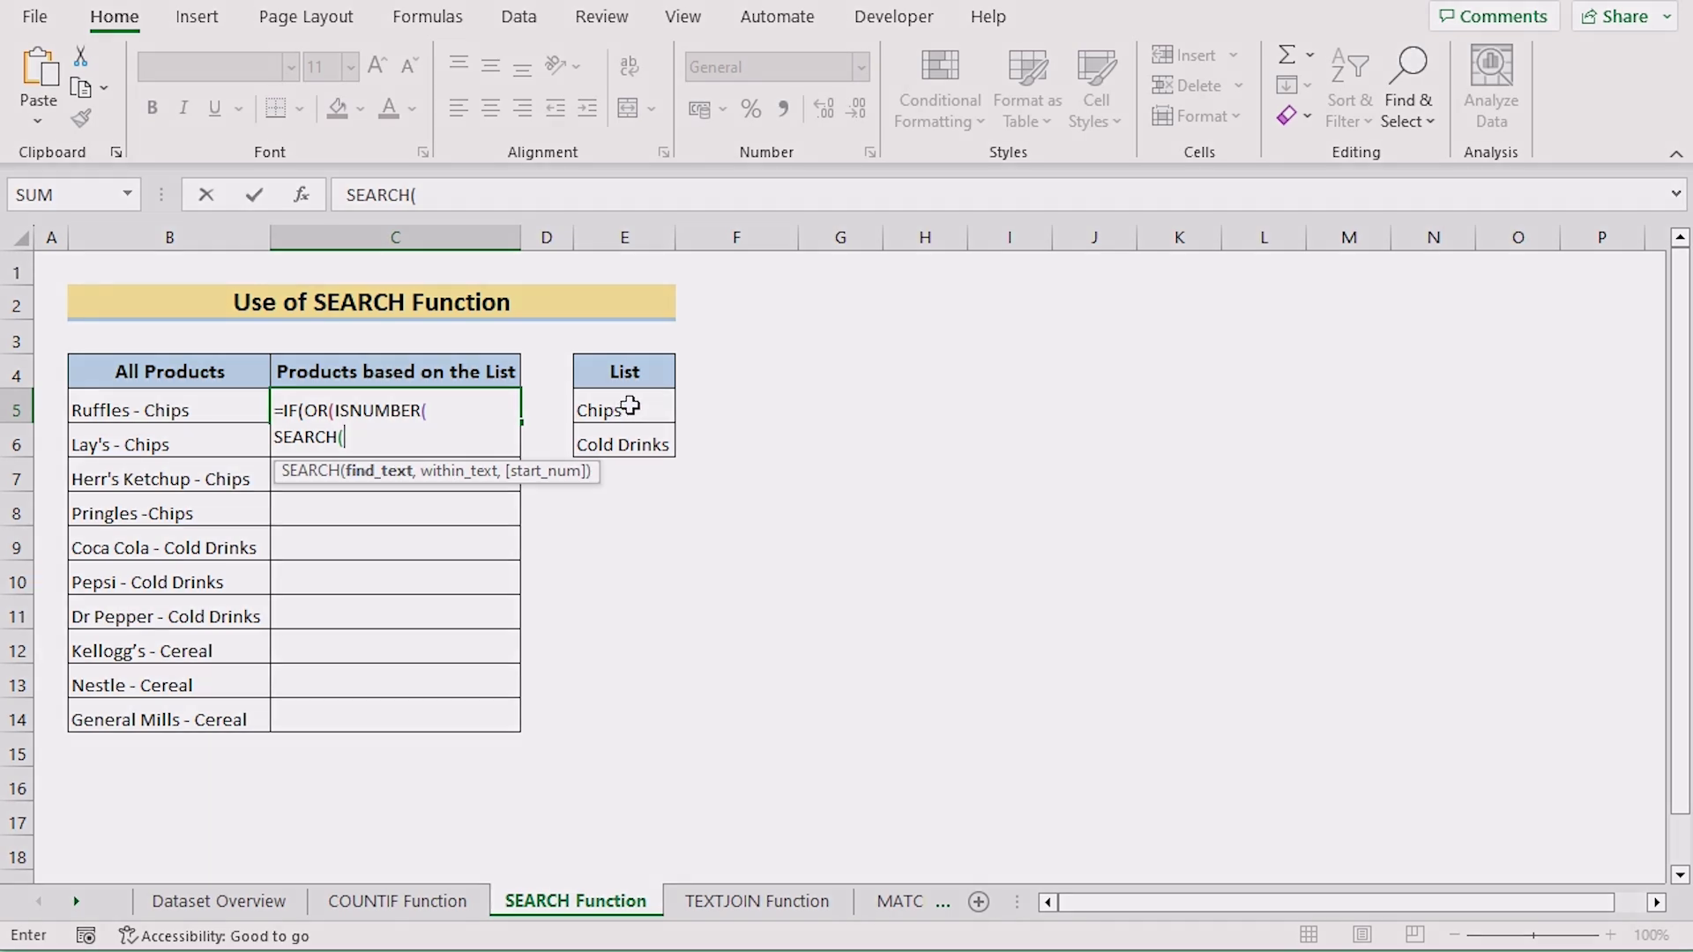
Step: Complete the formula as =IF(OR(ISNUMBER(SEARCH($E$5:$E$6,B5))),B5,"")
drag(629, 406, 630, 443)
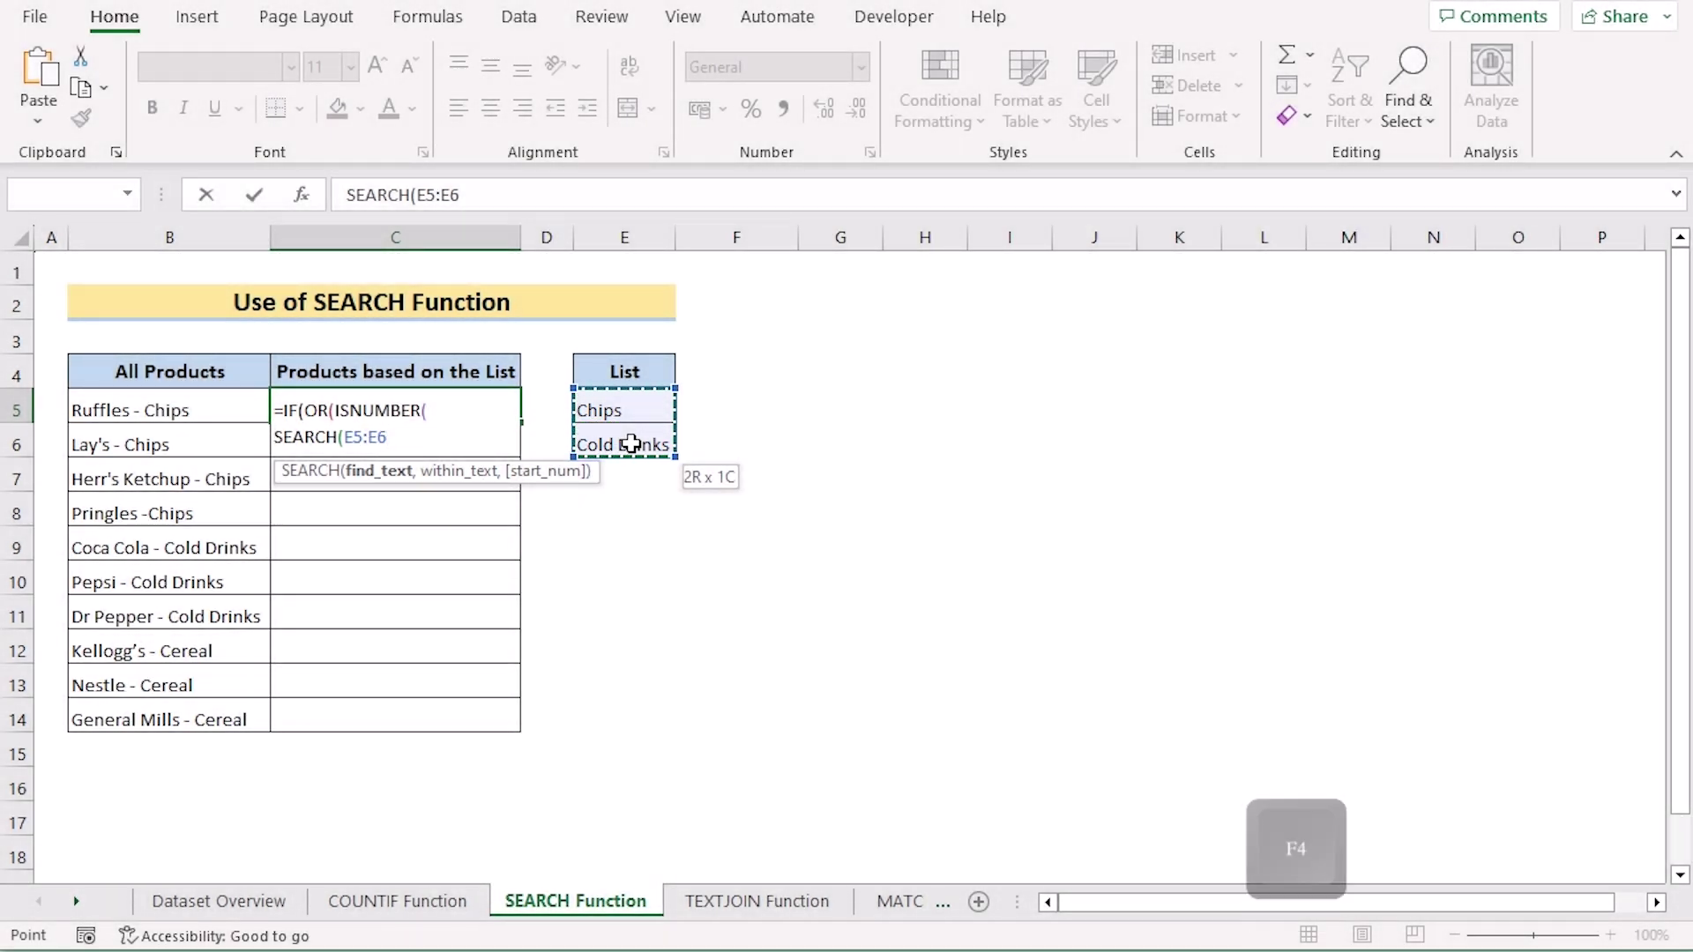
key(F4)
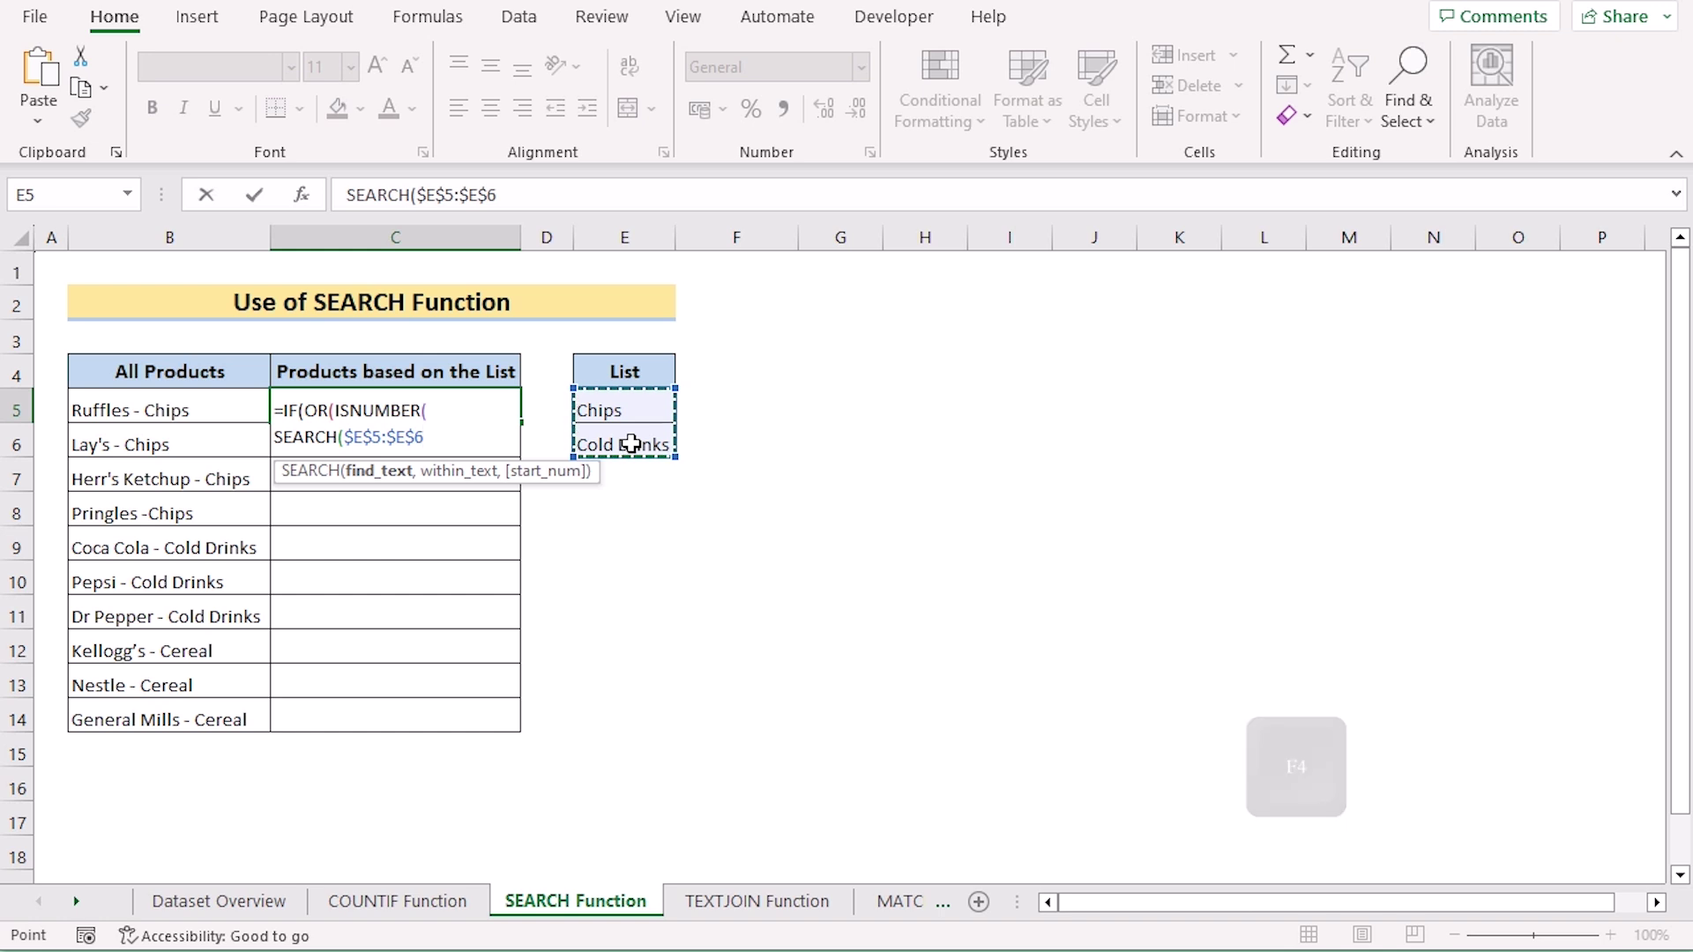
text(,)
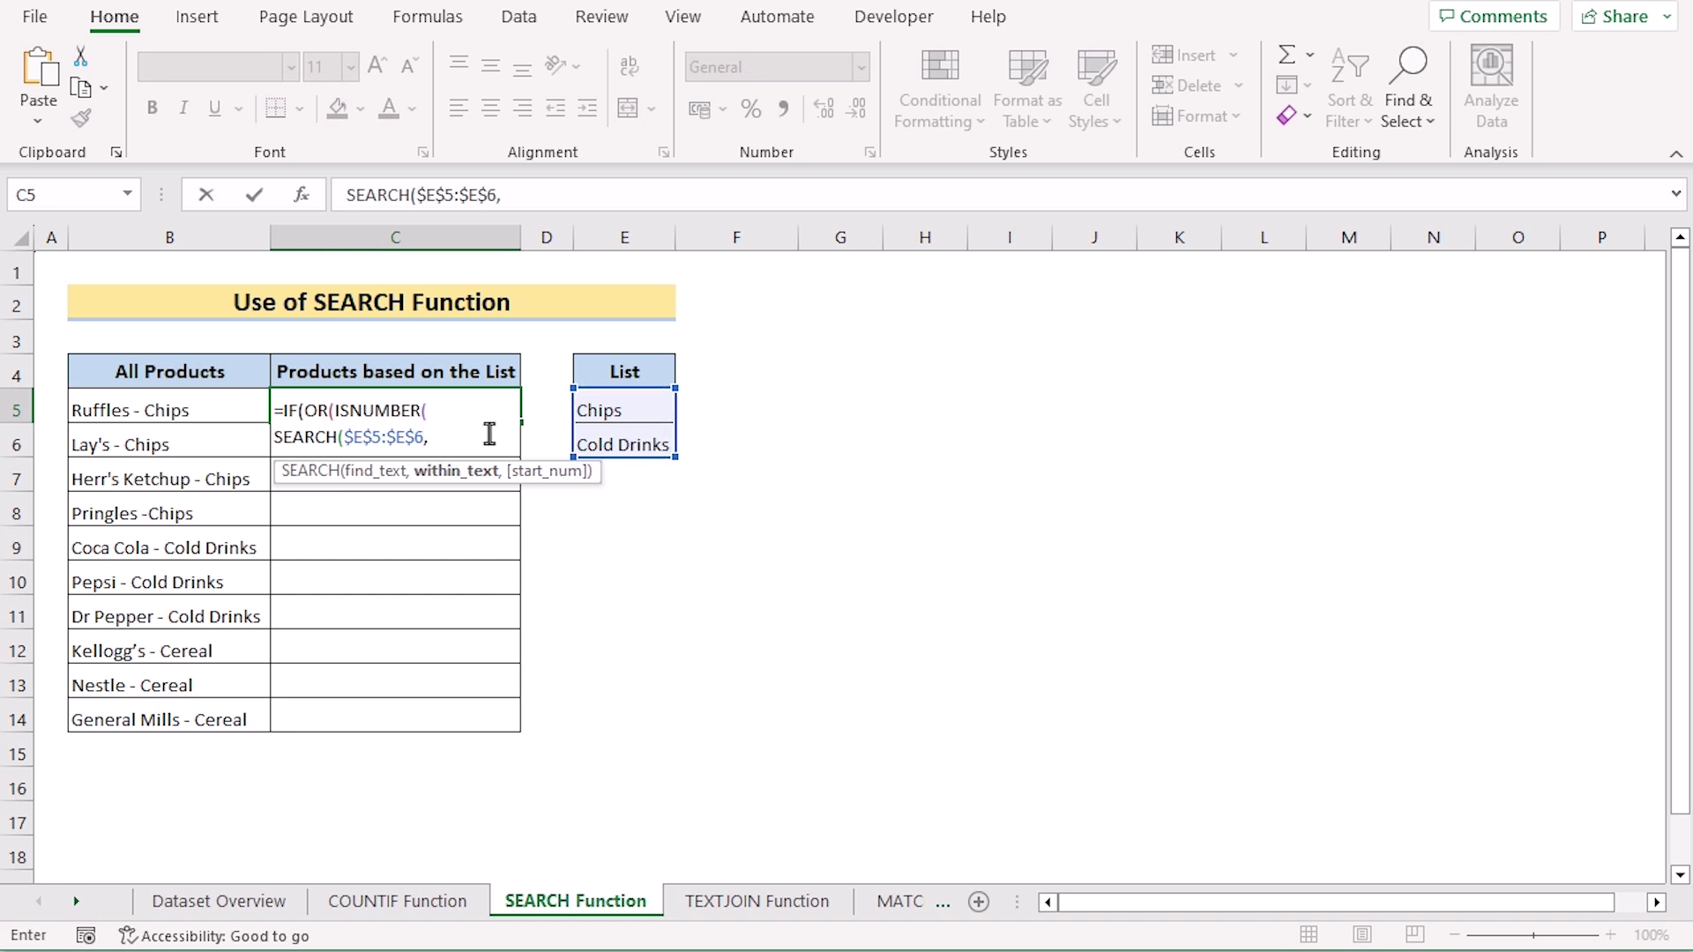
click(176, 408)
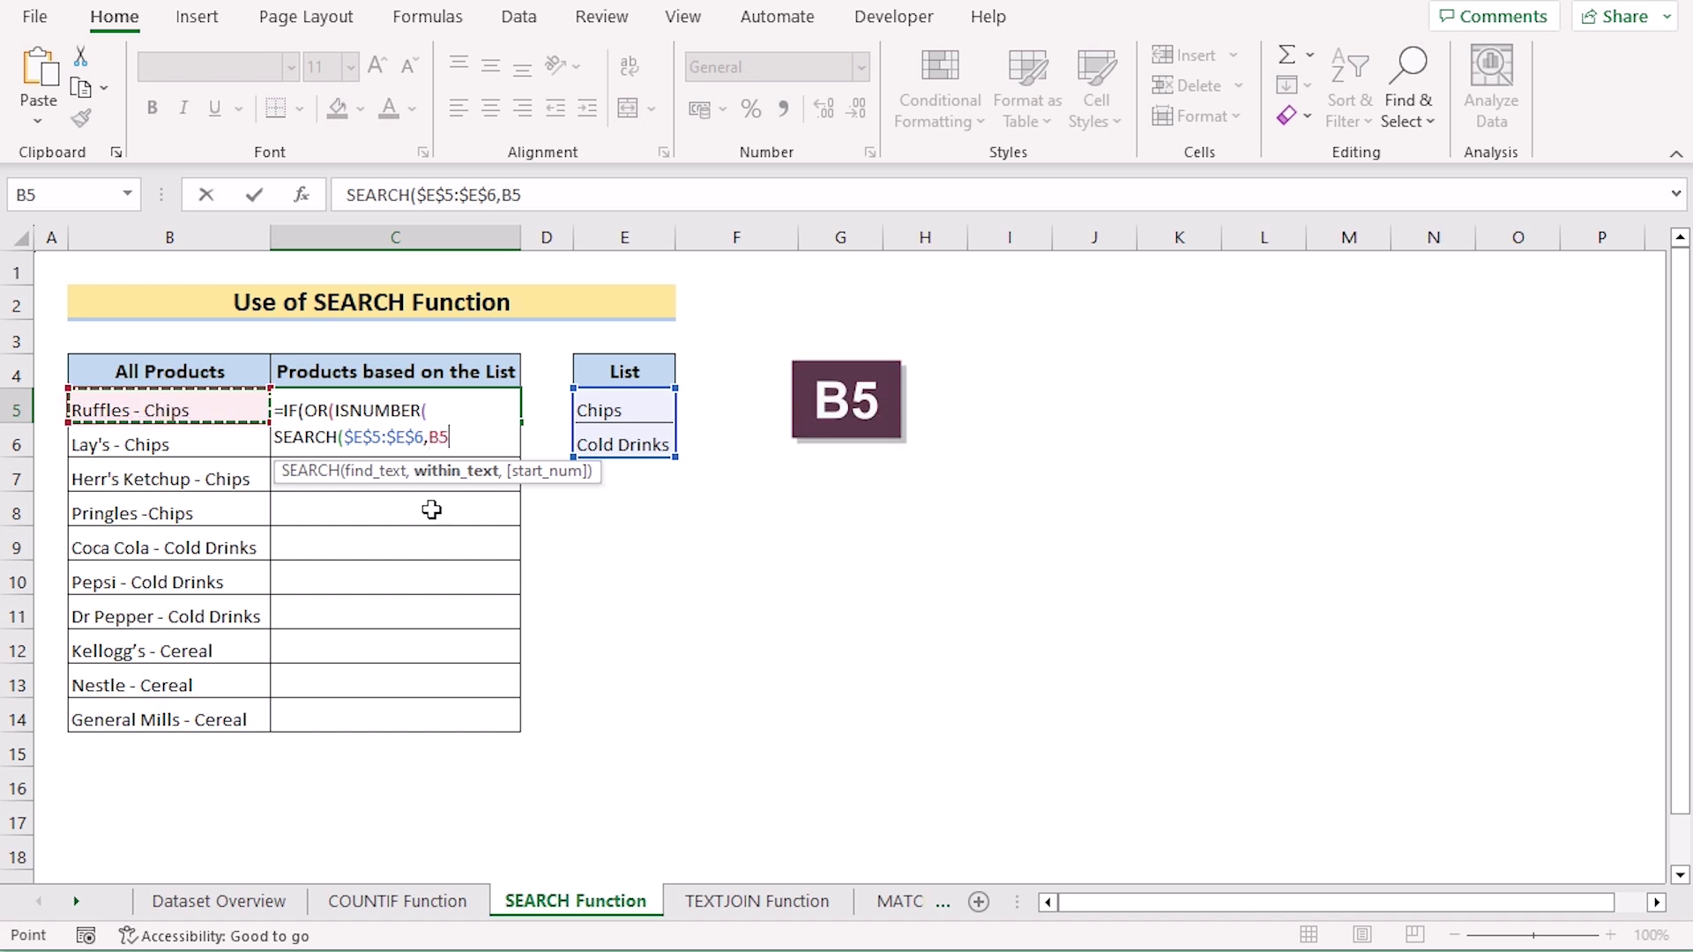
text())
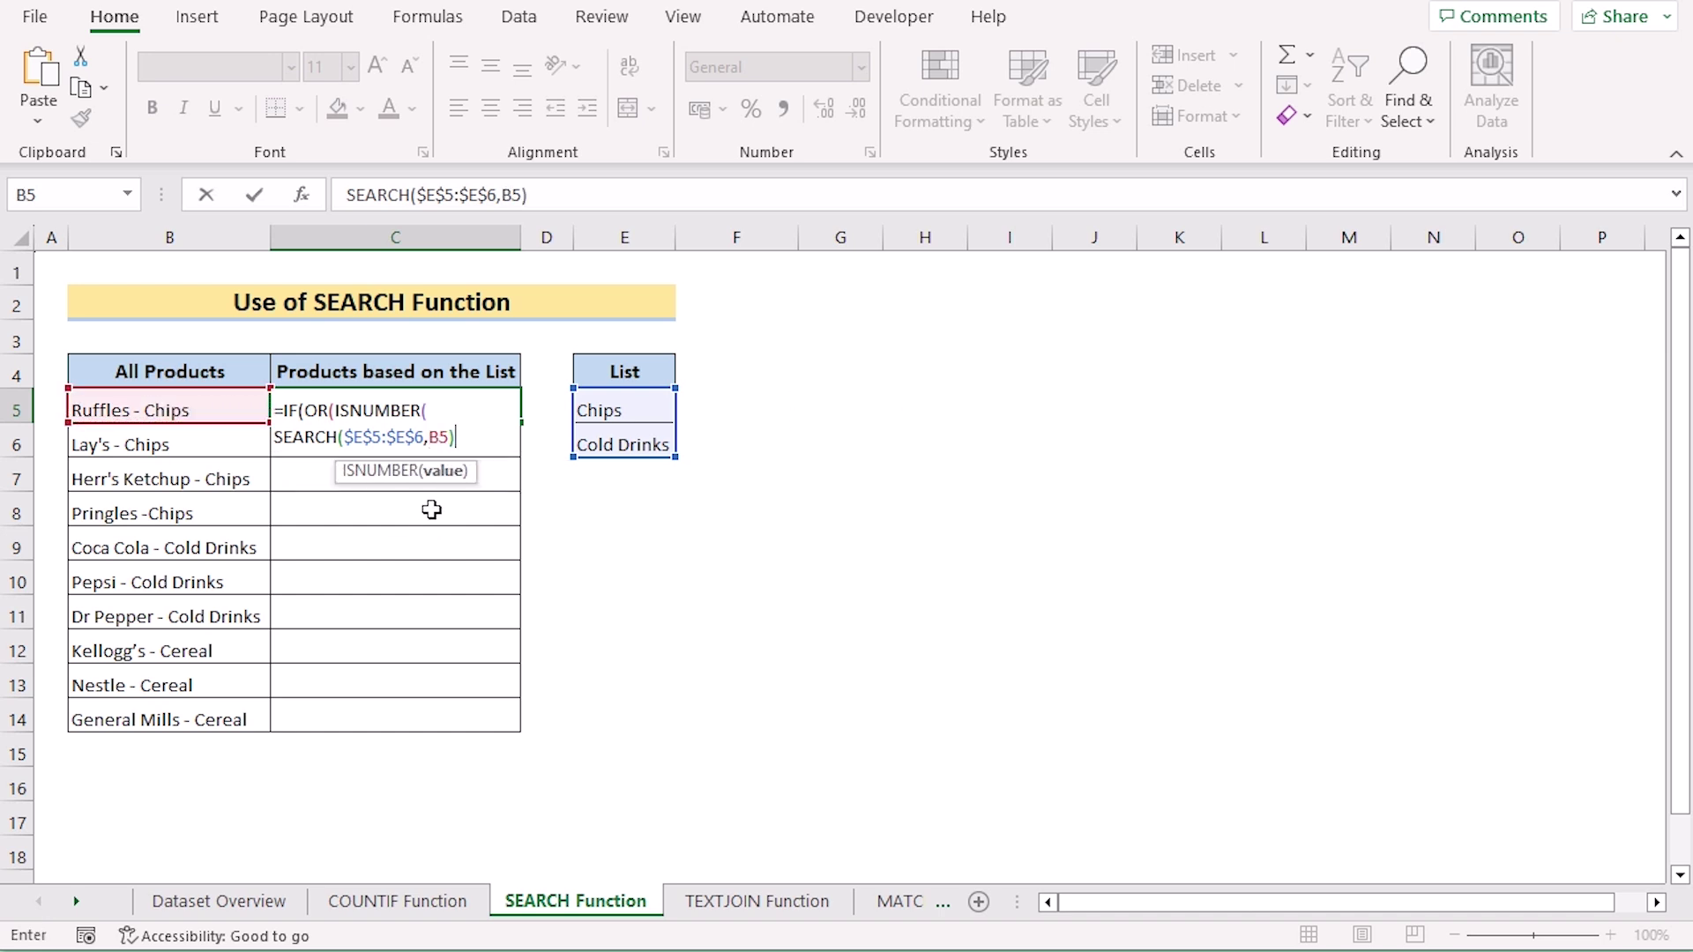
text()),)
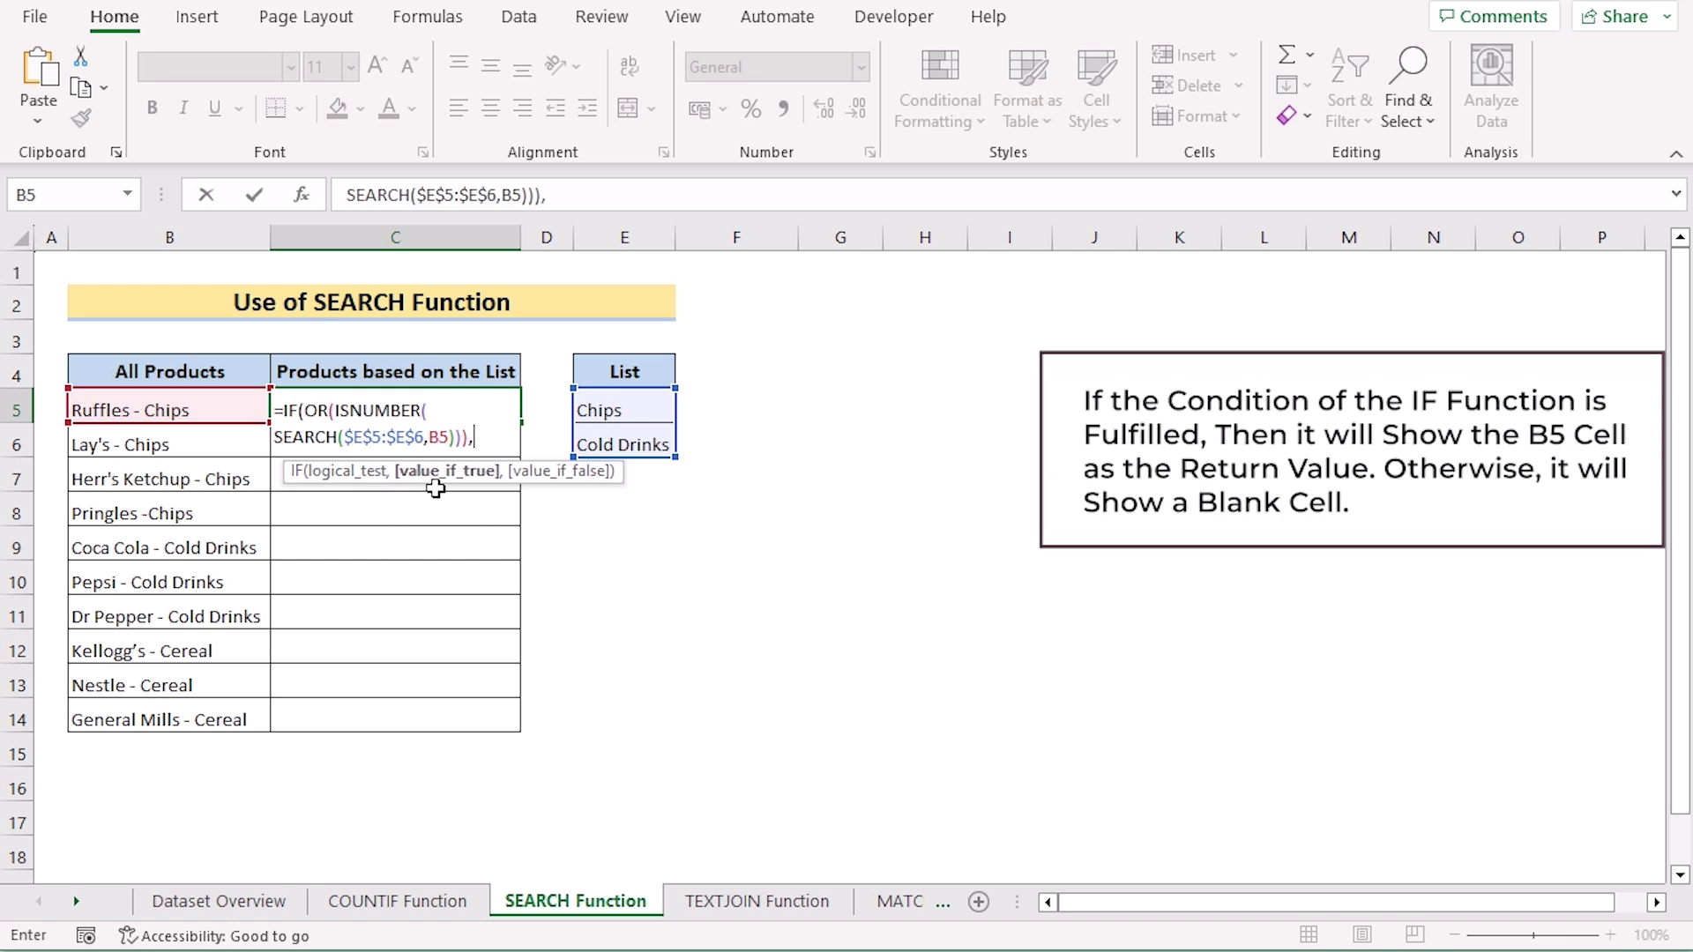
key(Left)
text(,)
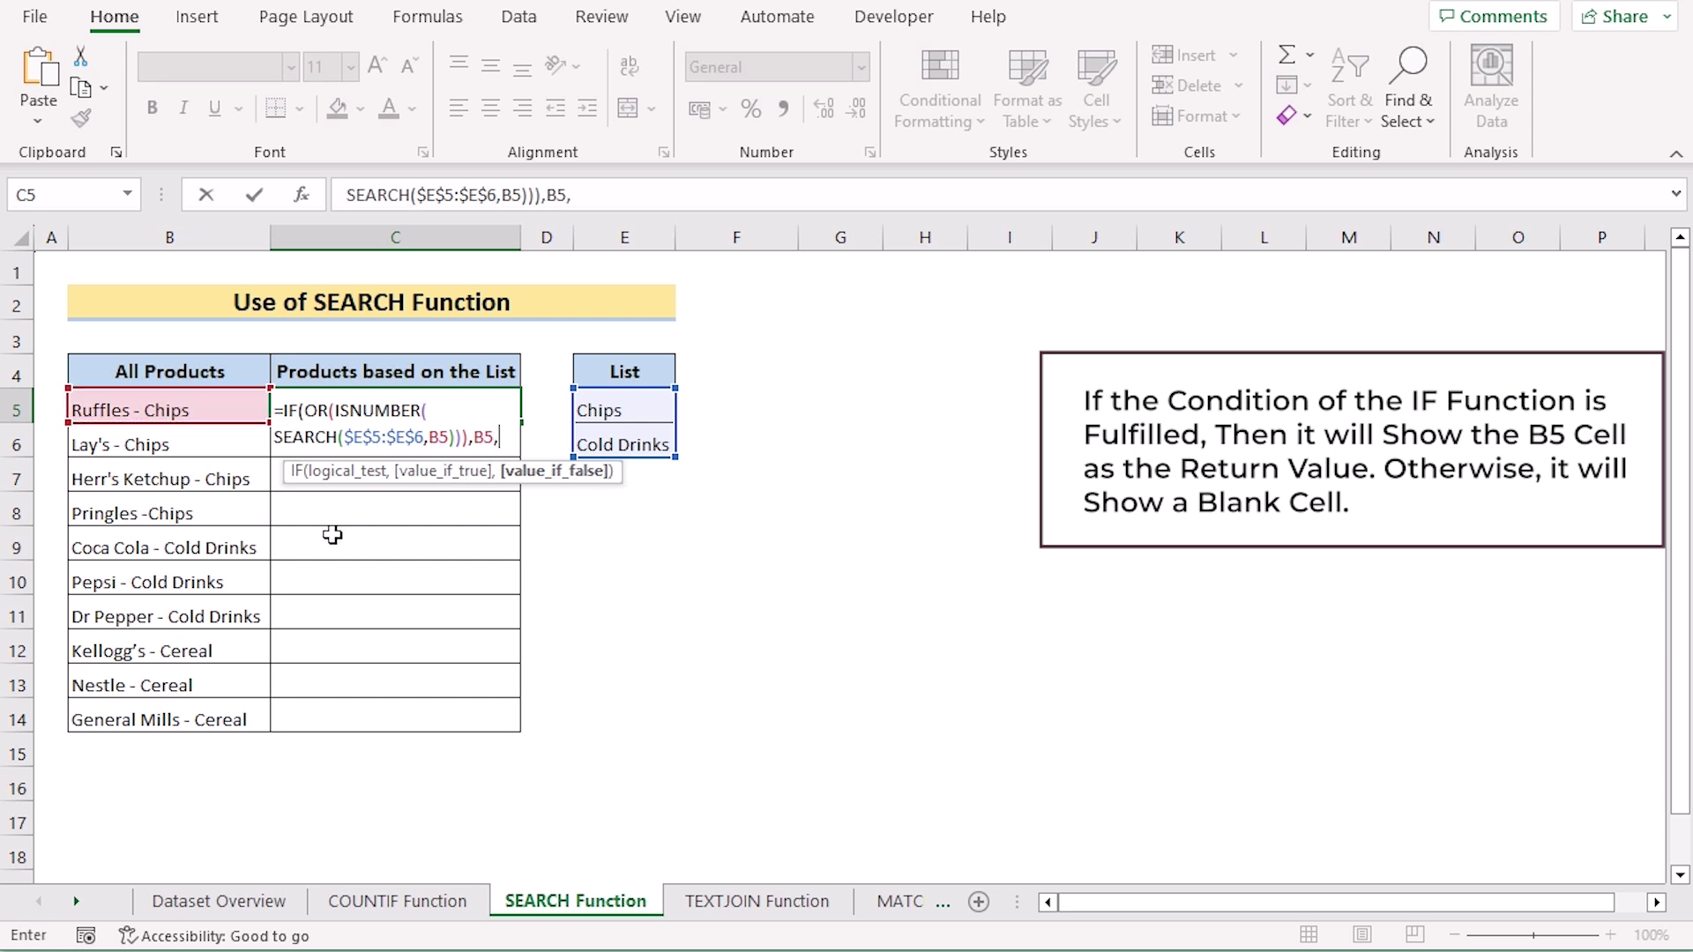
text(""))
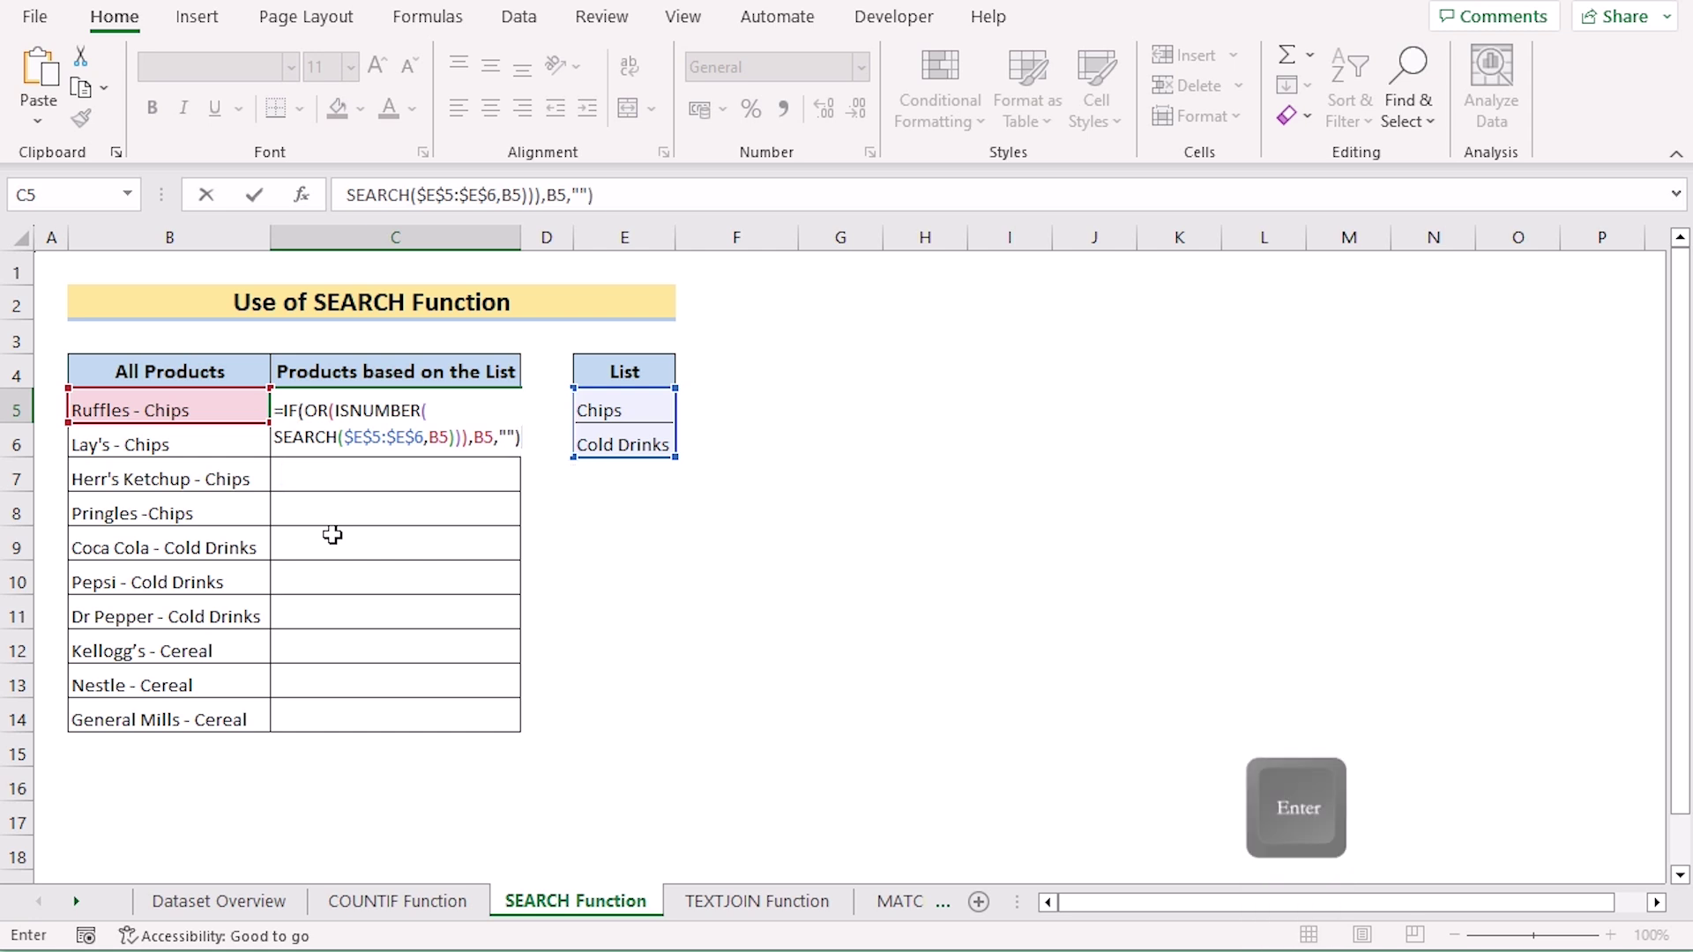
Step: Commit the SEARCH formula in C5 and fill it down through C14
key(Return)
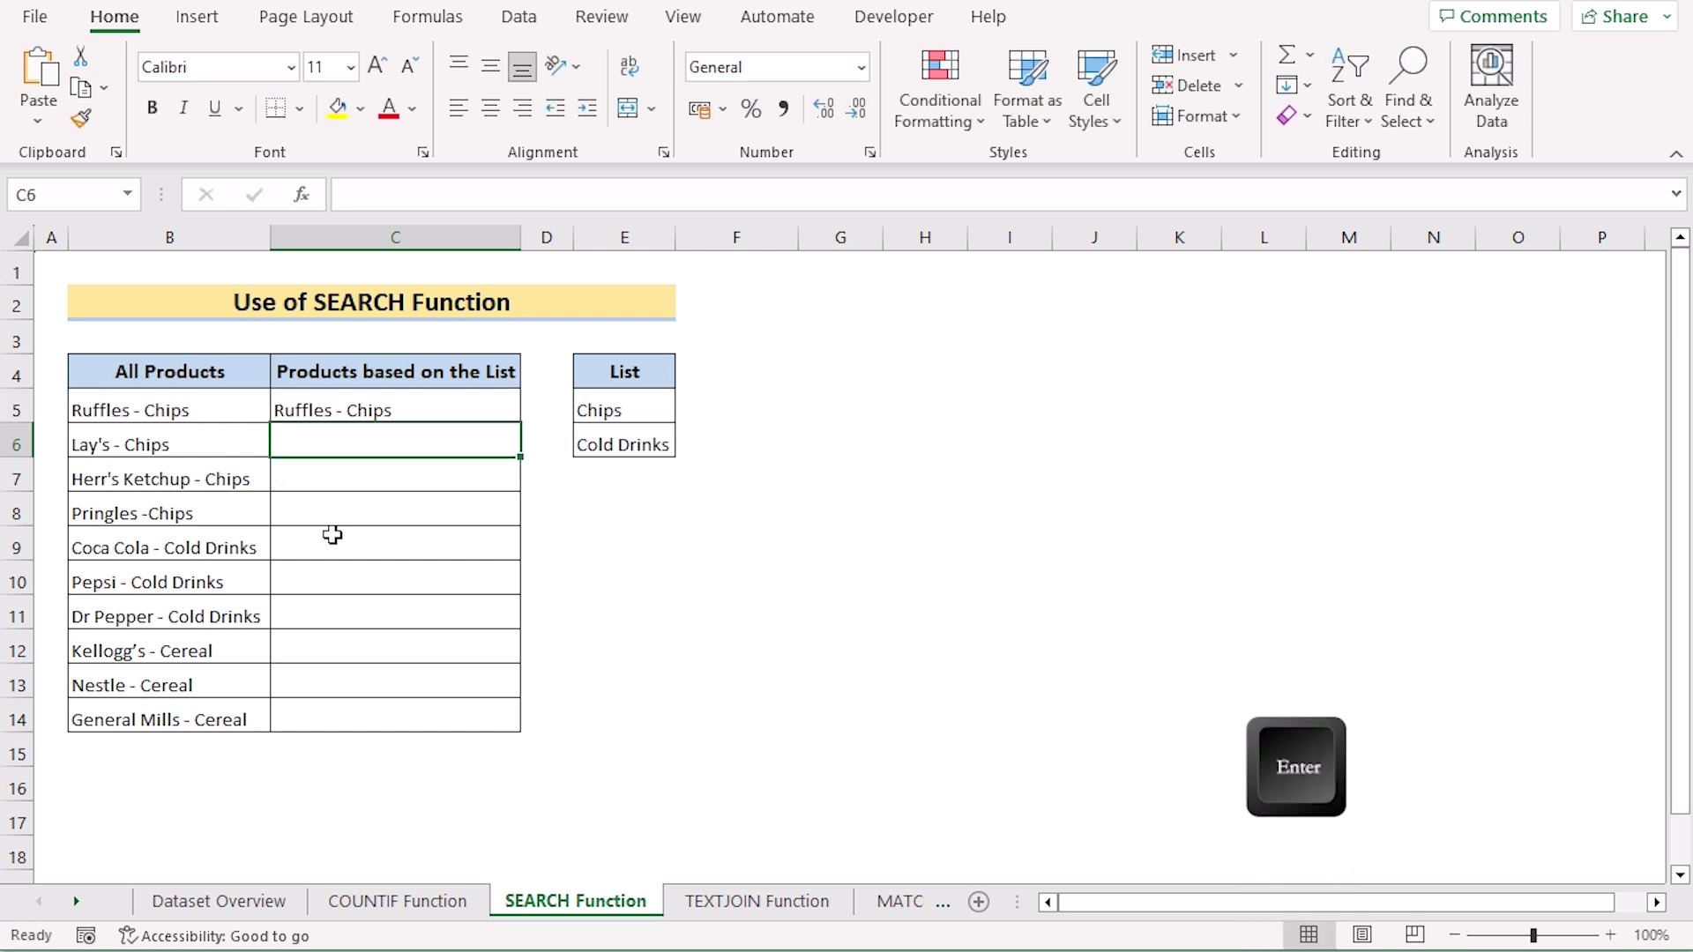
click(446, 414)
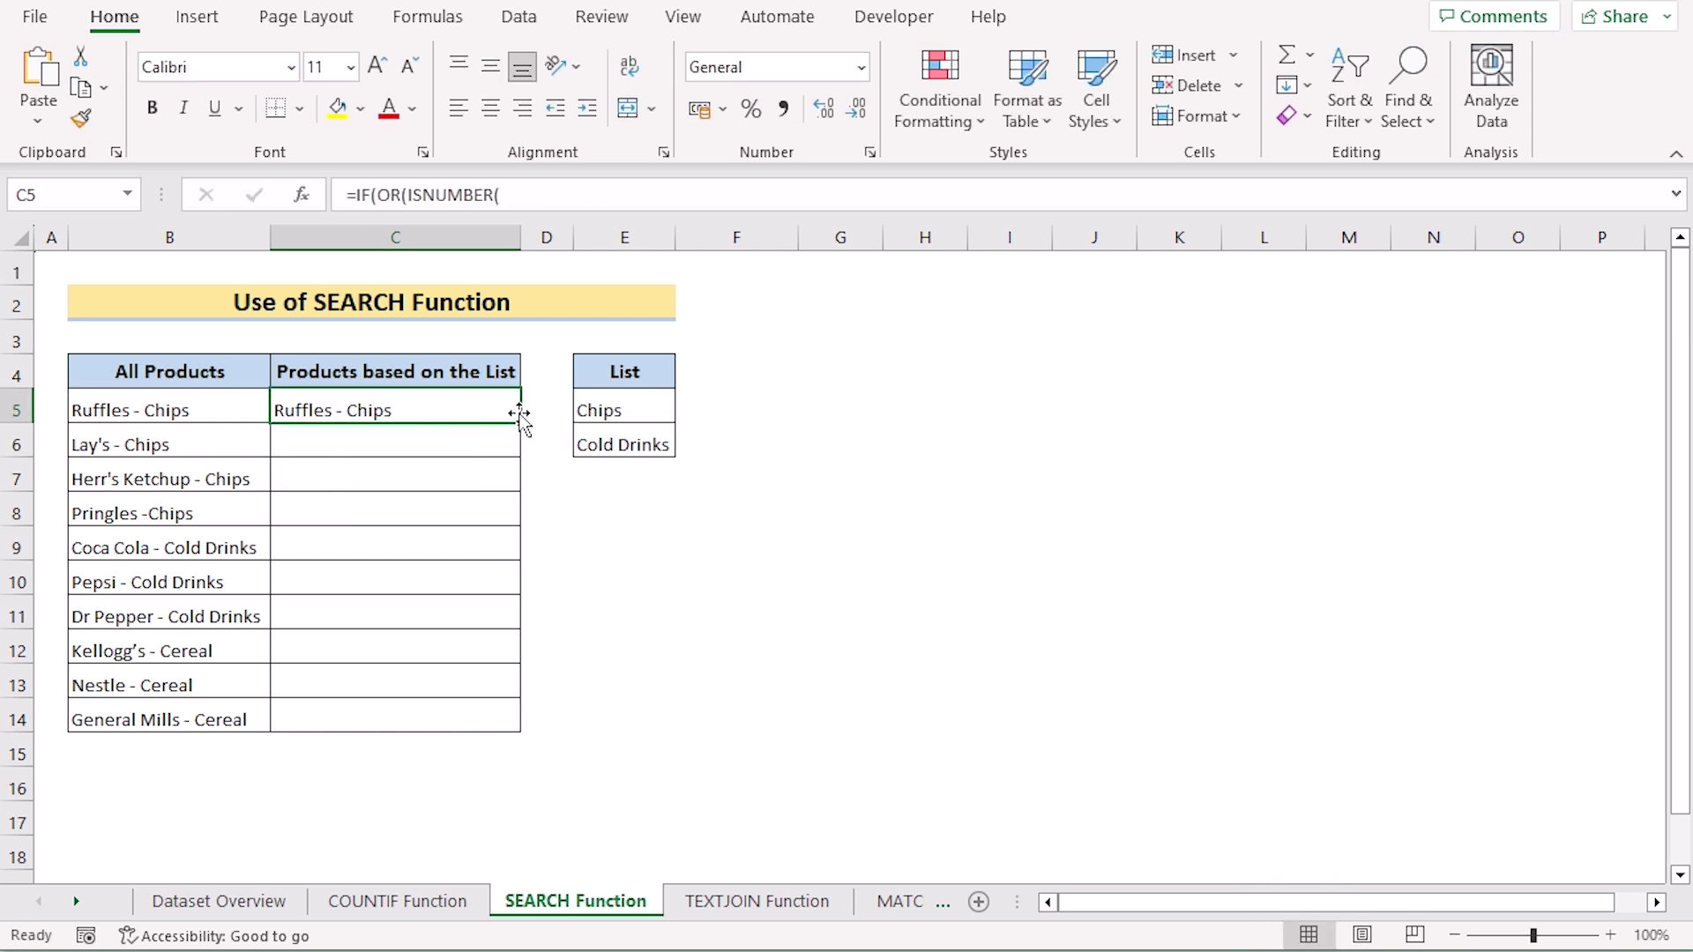
drag(521, 423, 446, 722)
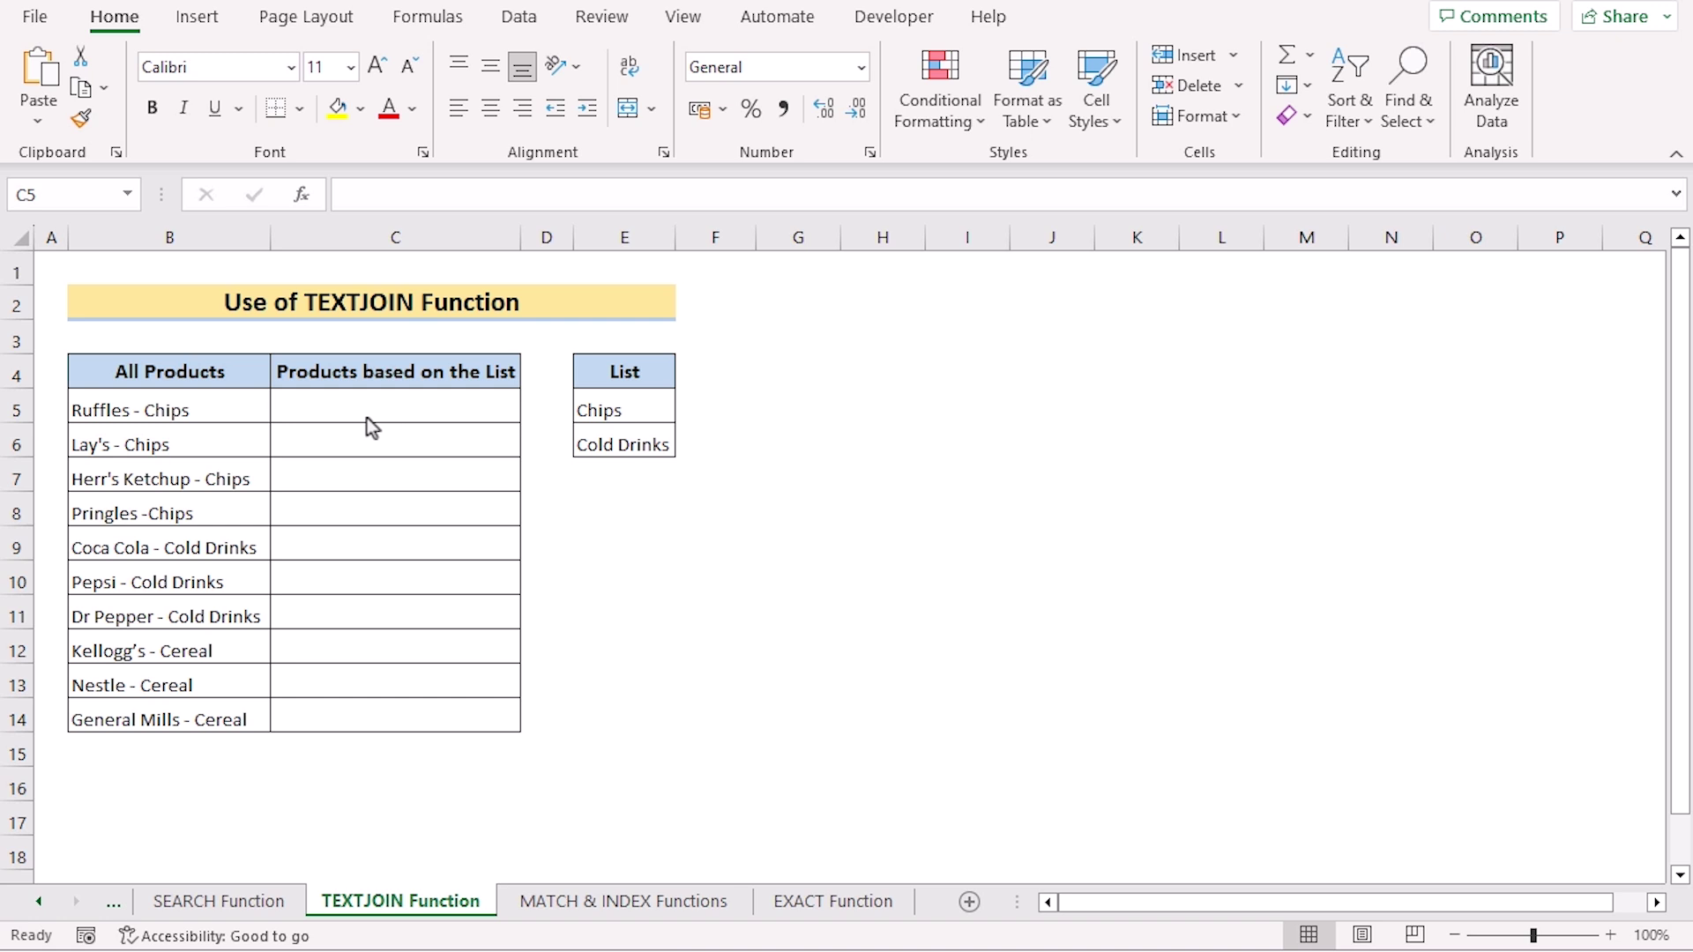
Step: On the TEXTJOIN sheet, start C5 as =TEXTJOIN(",",TRUE,IF(COUNTIF
click(331, 400)
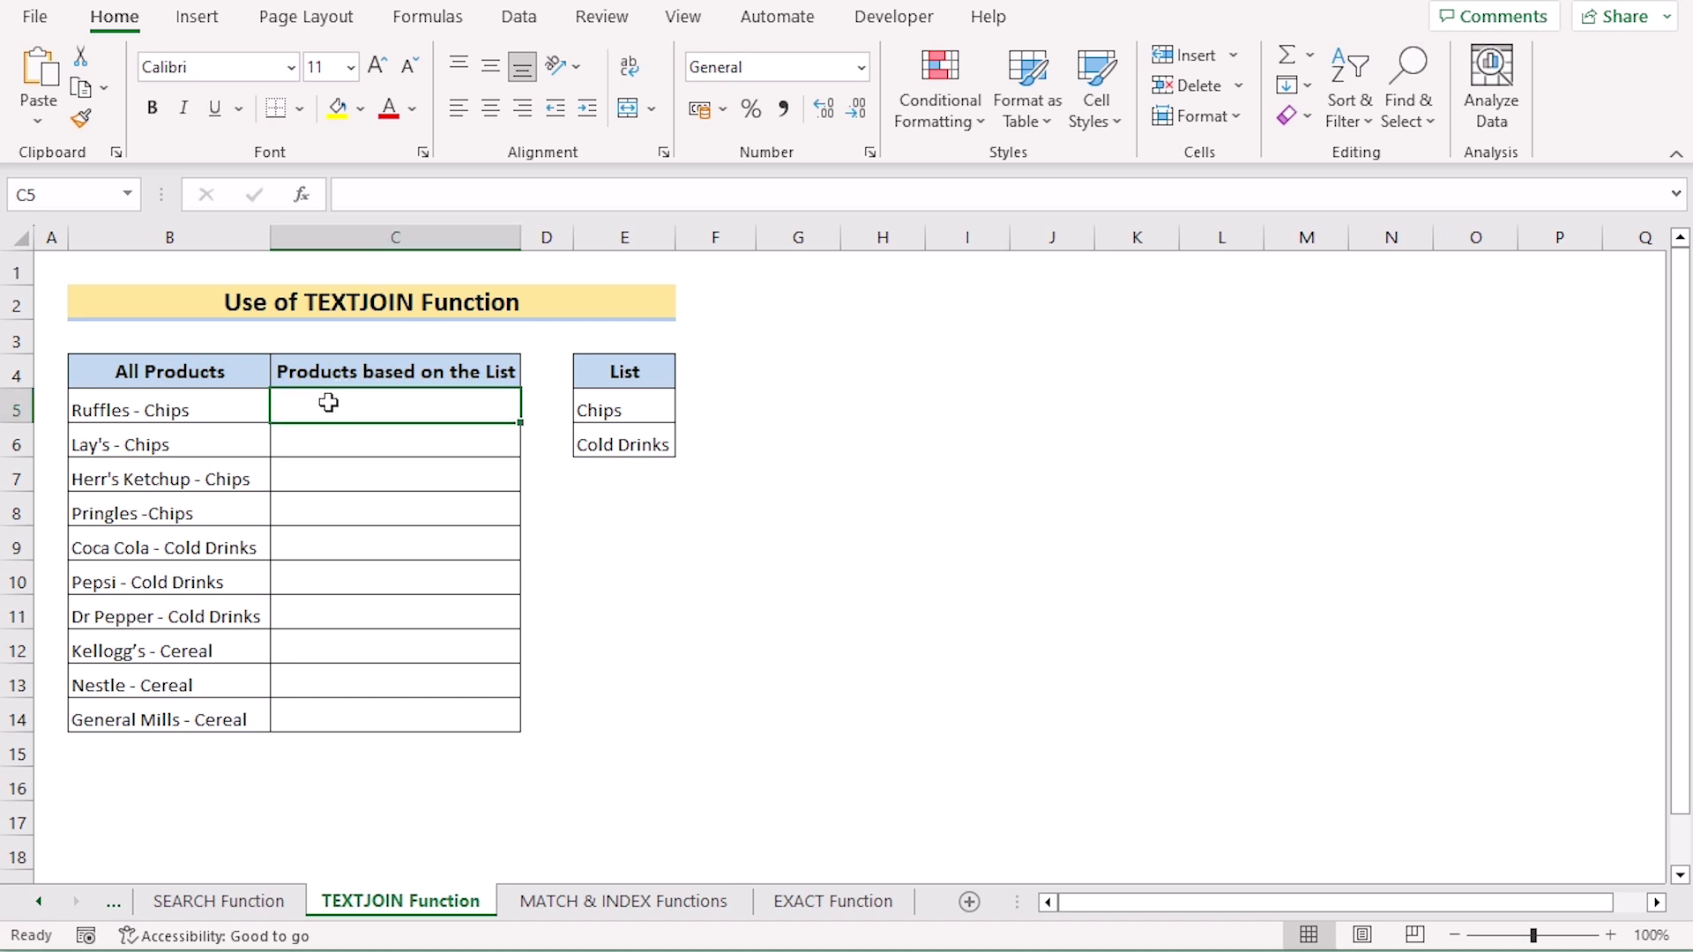
double_click(328, 404)
text(=)
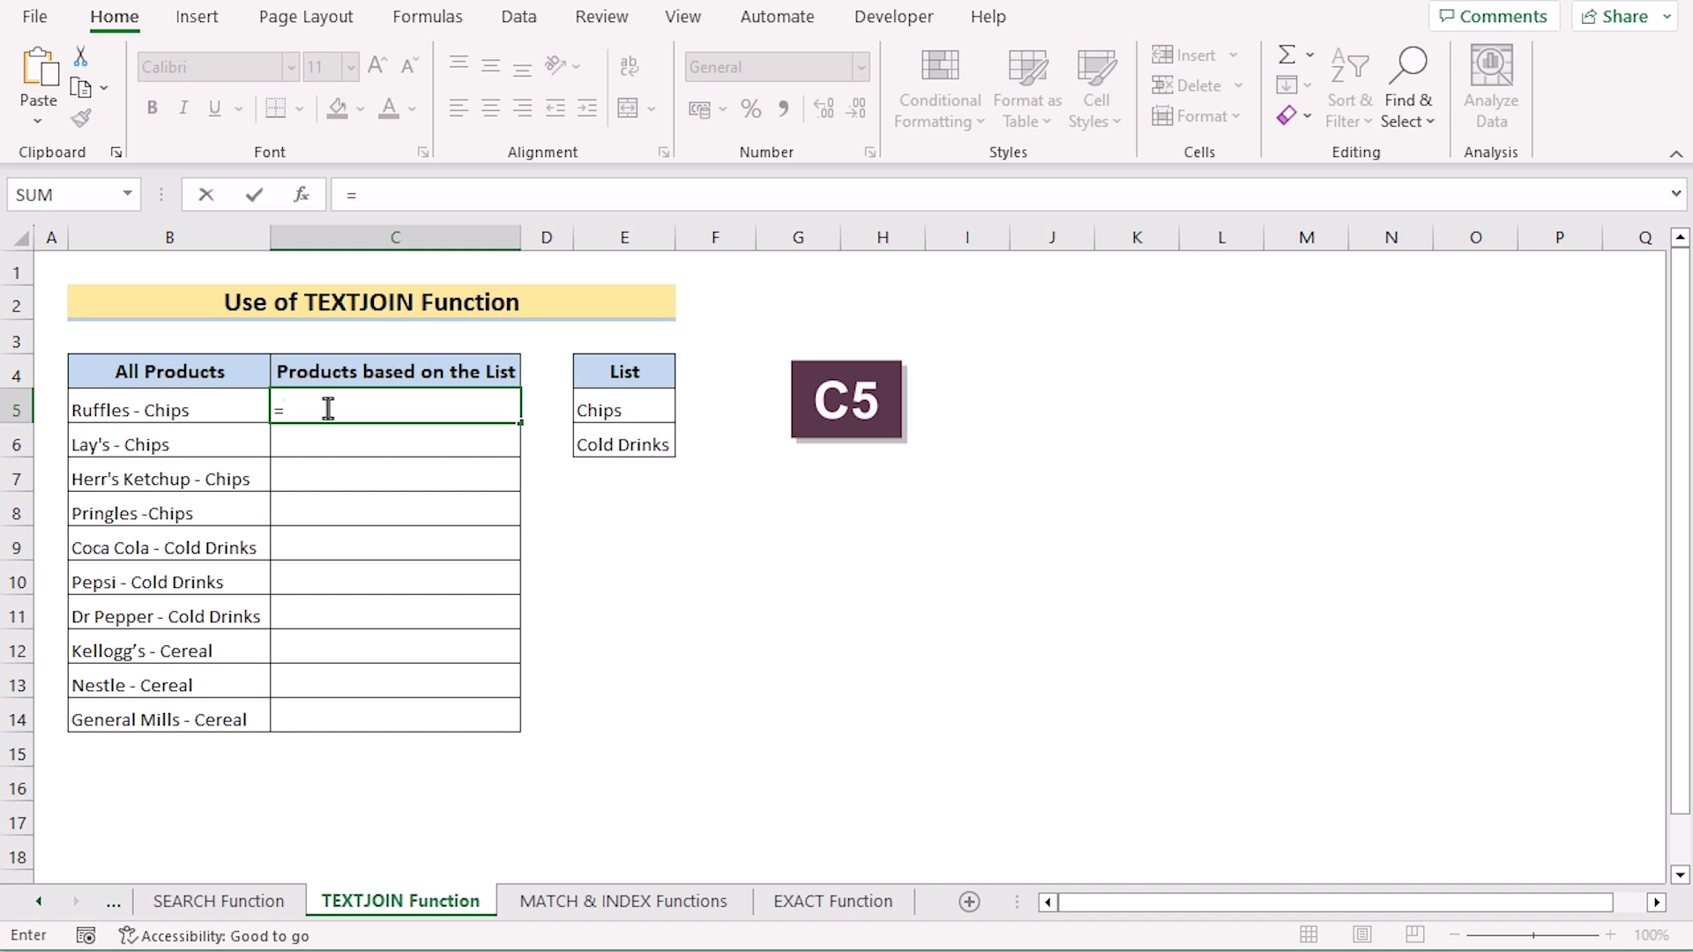
text(TE)
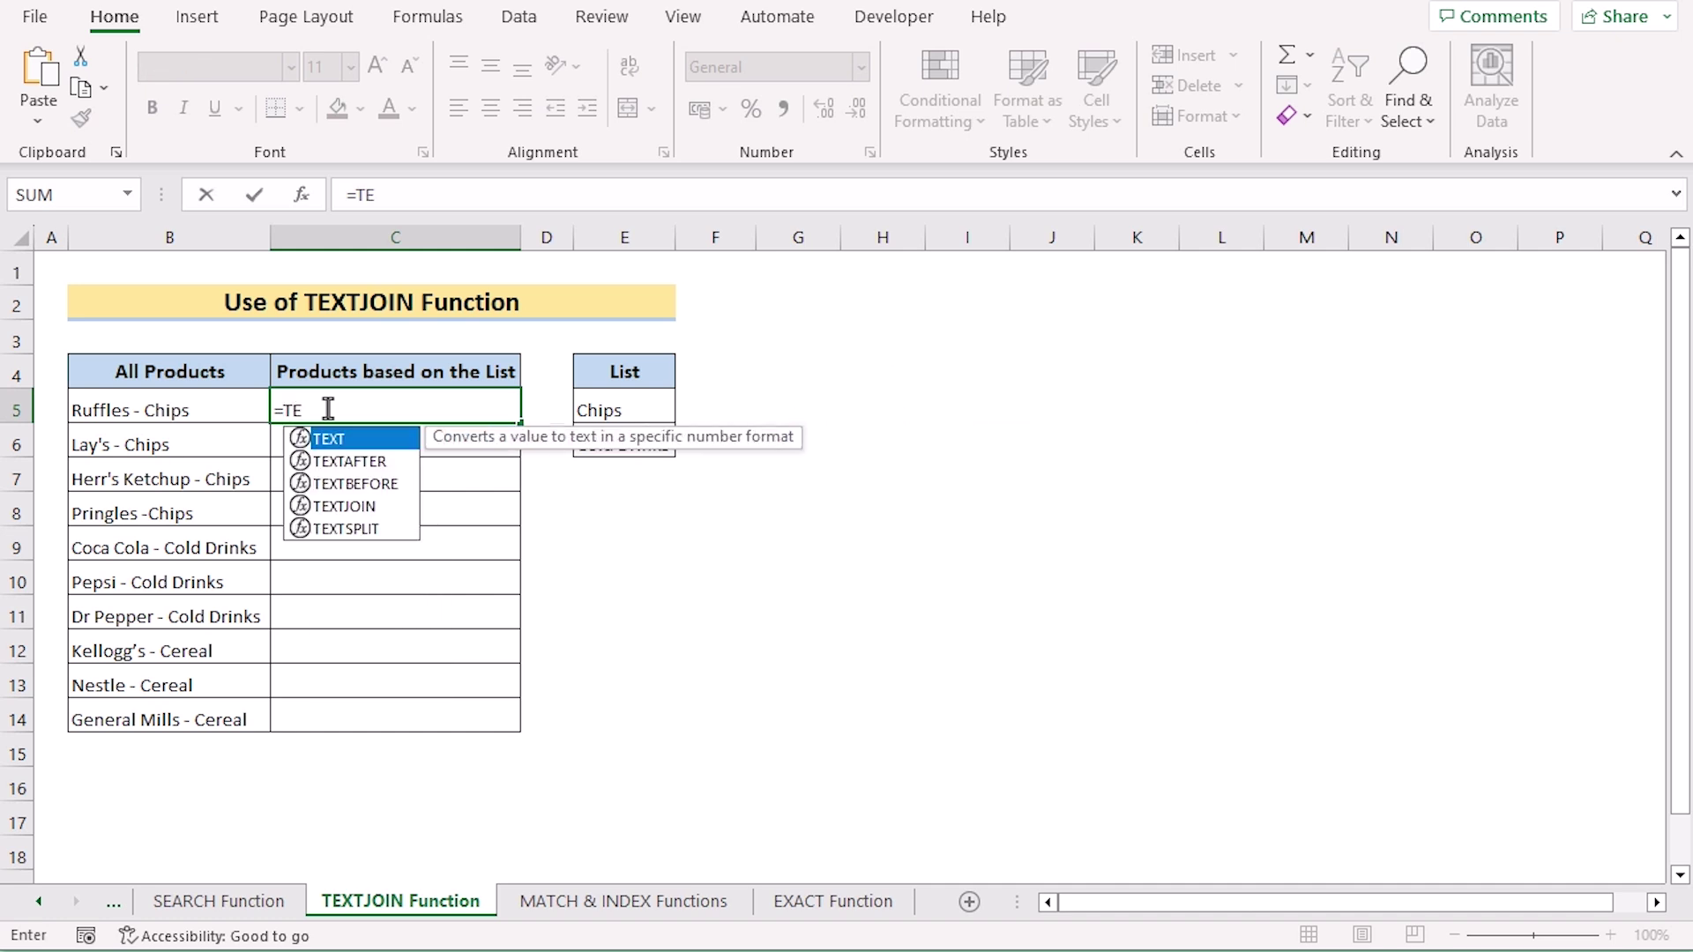
text(XTJ)
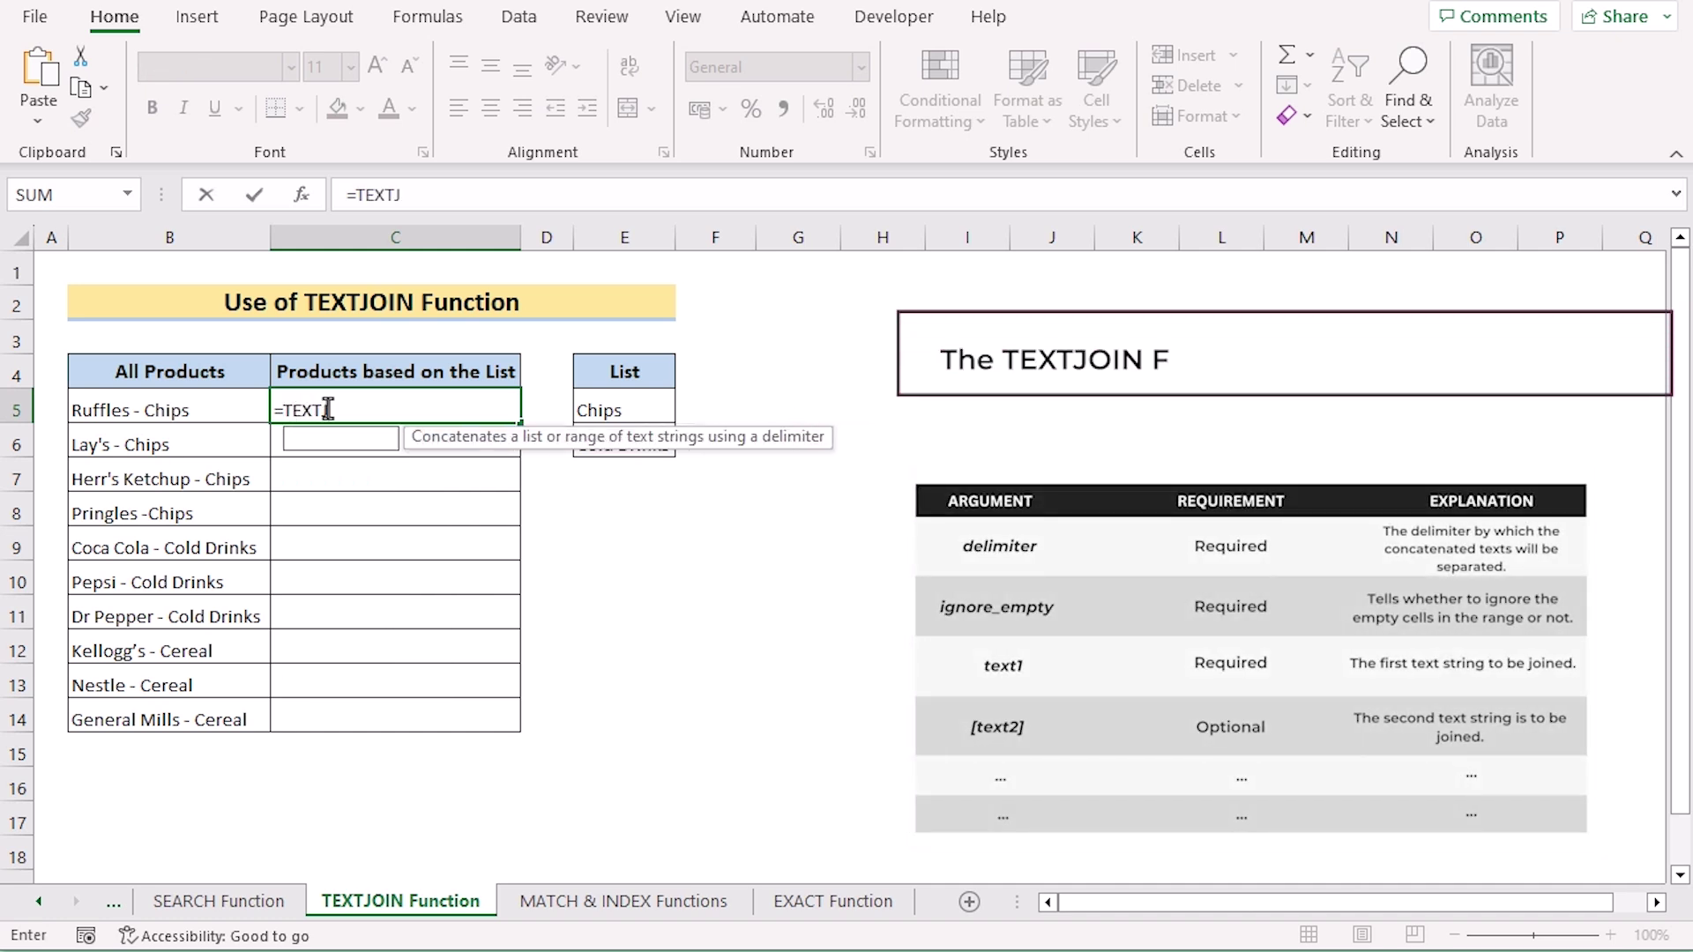
text(OIN(",)
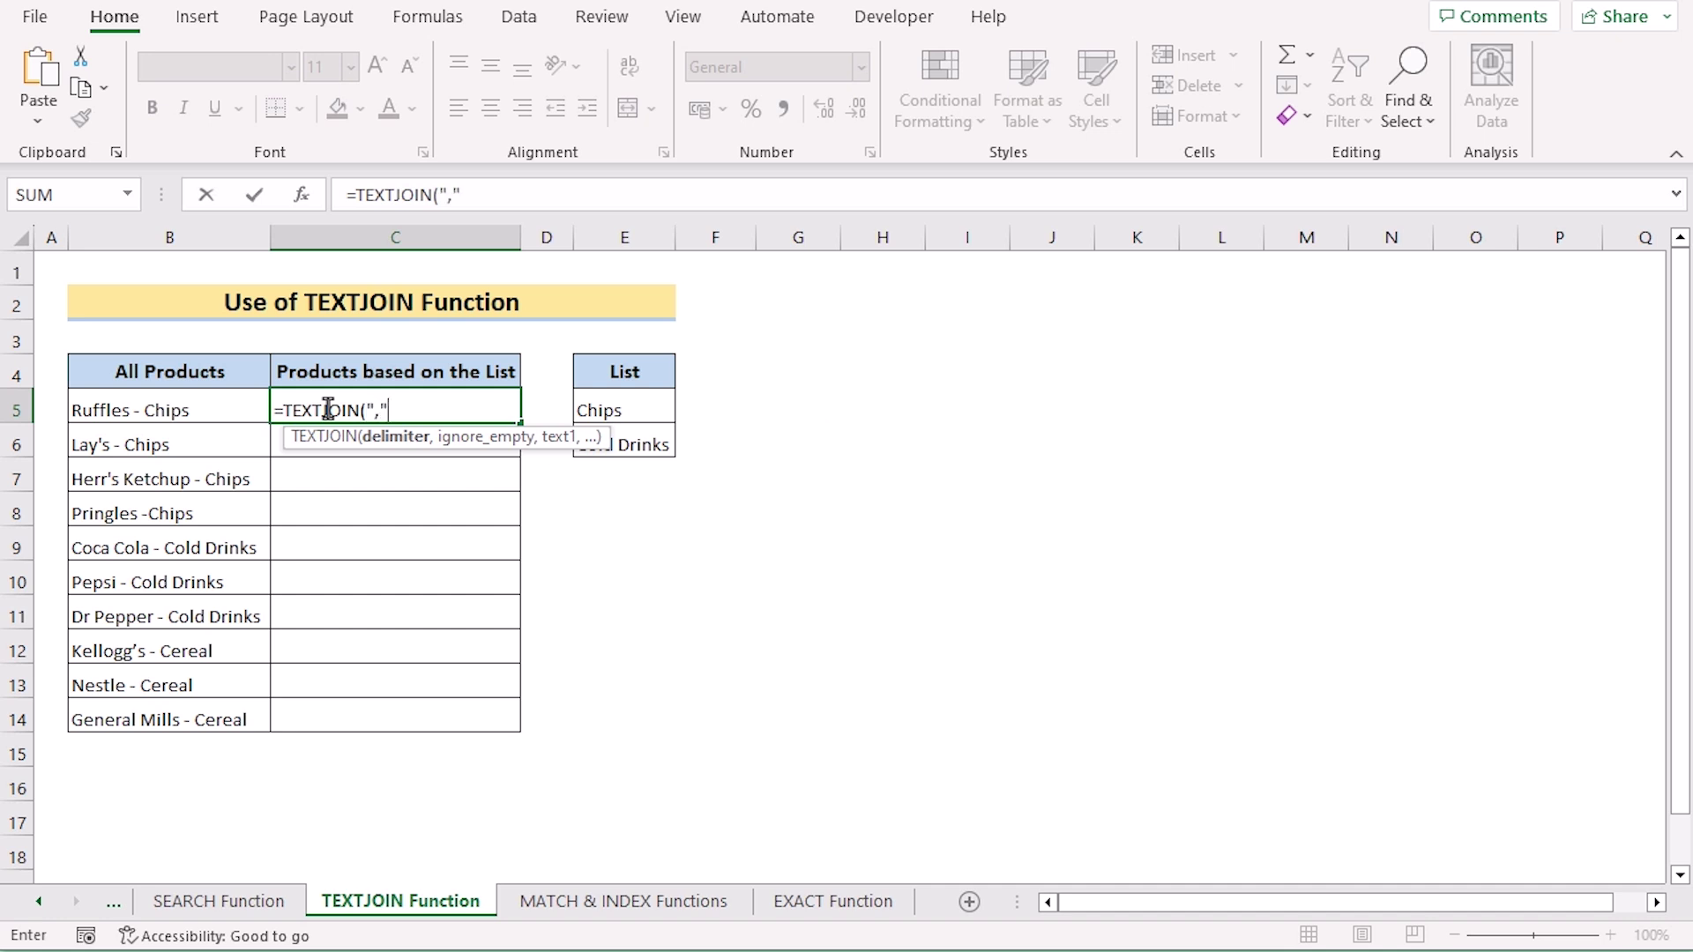
text(,)
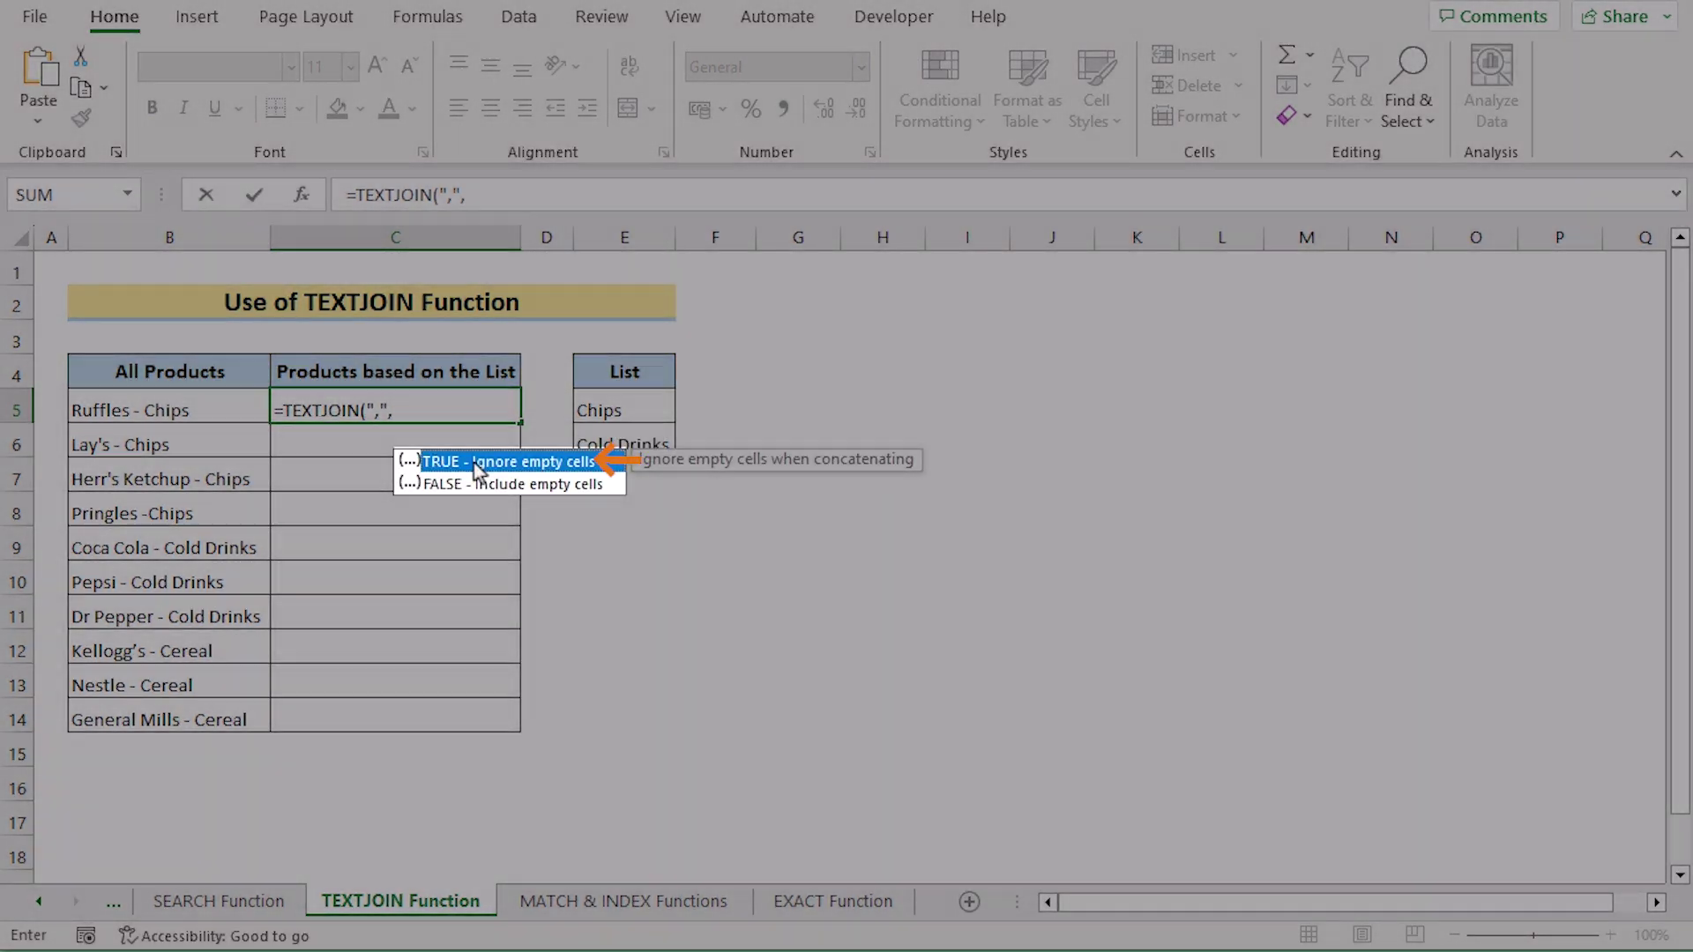
double_click(617, 461)
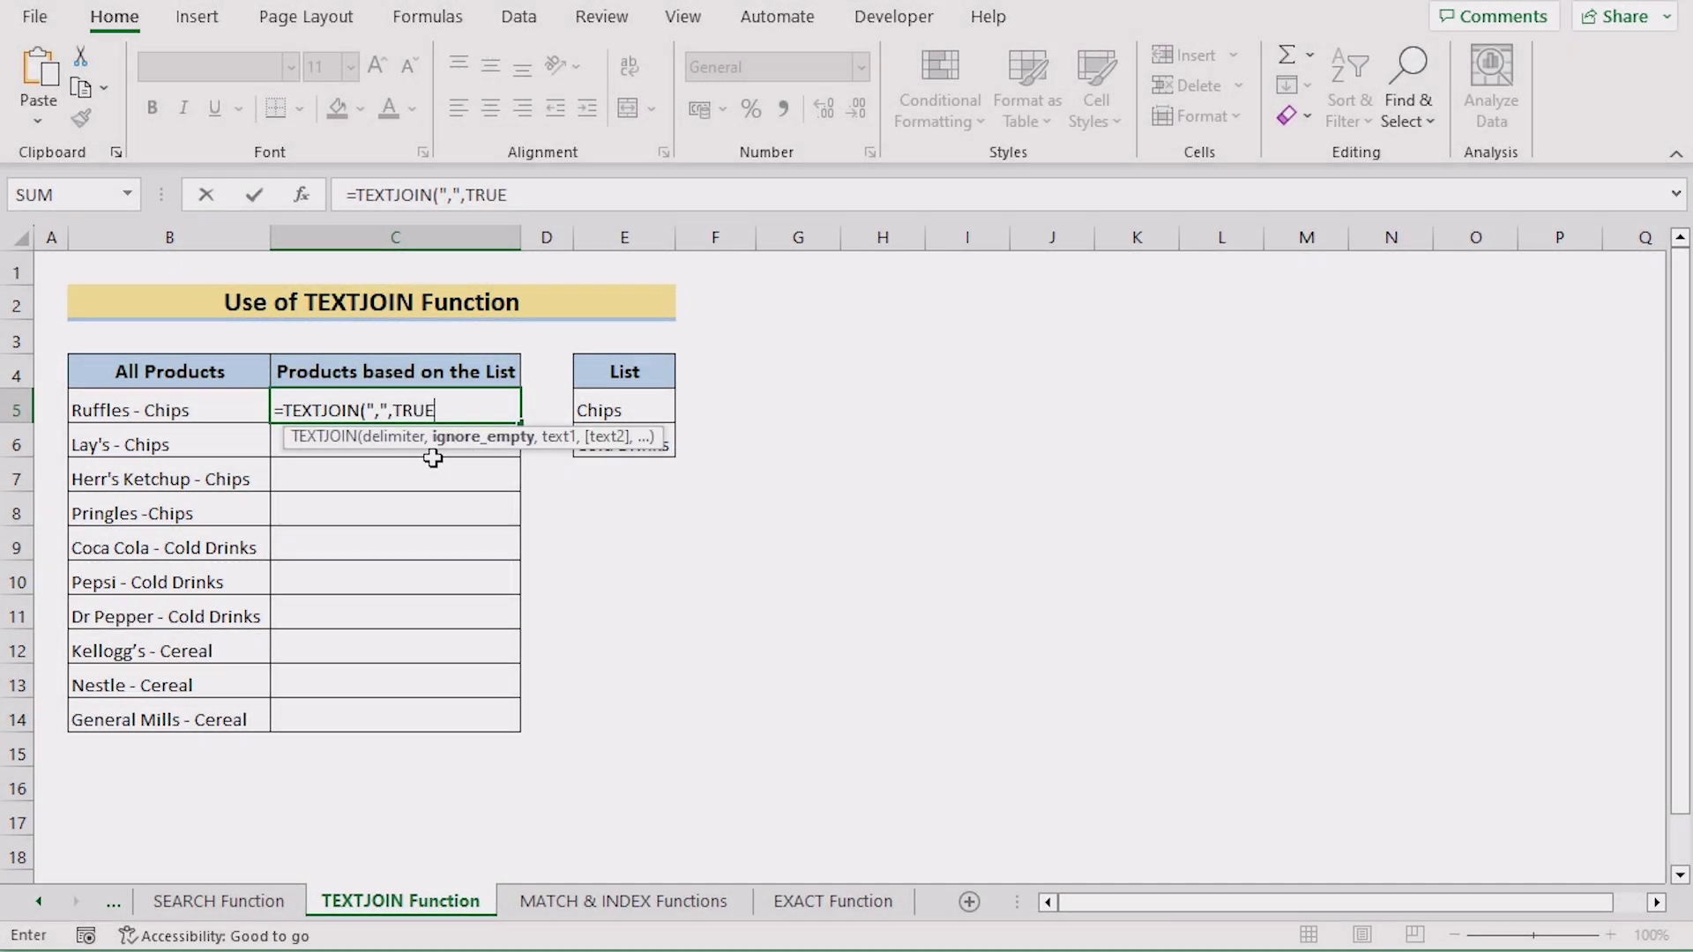
text(,)
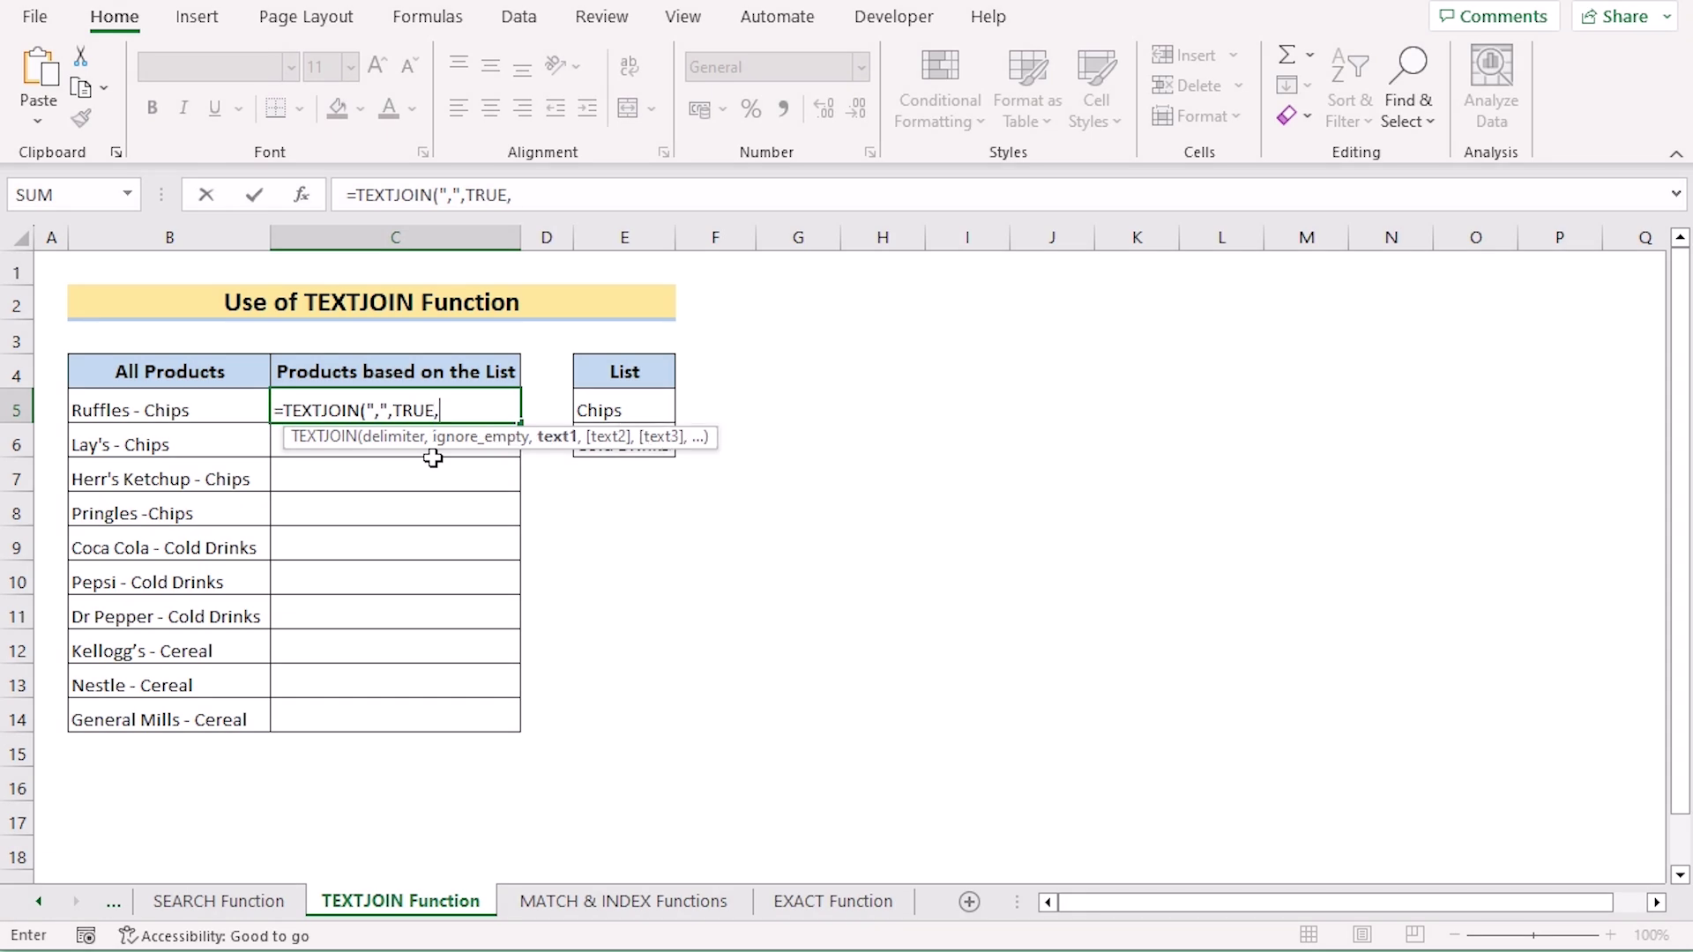
text(IF)
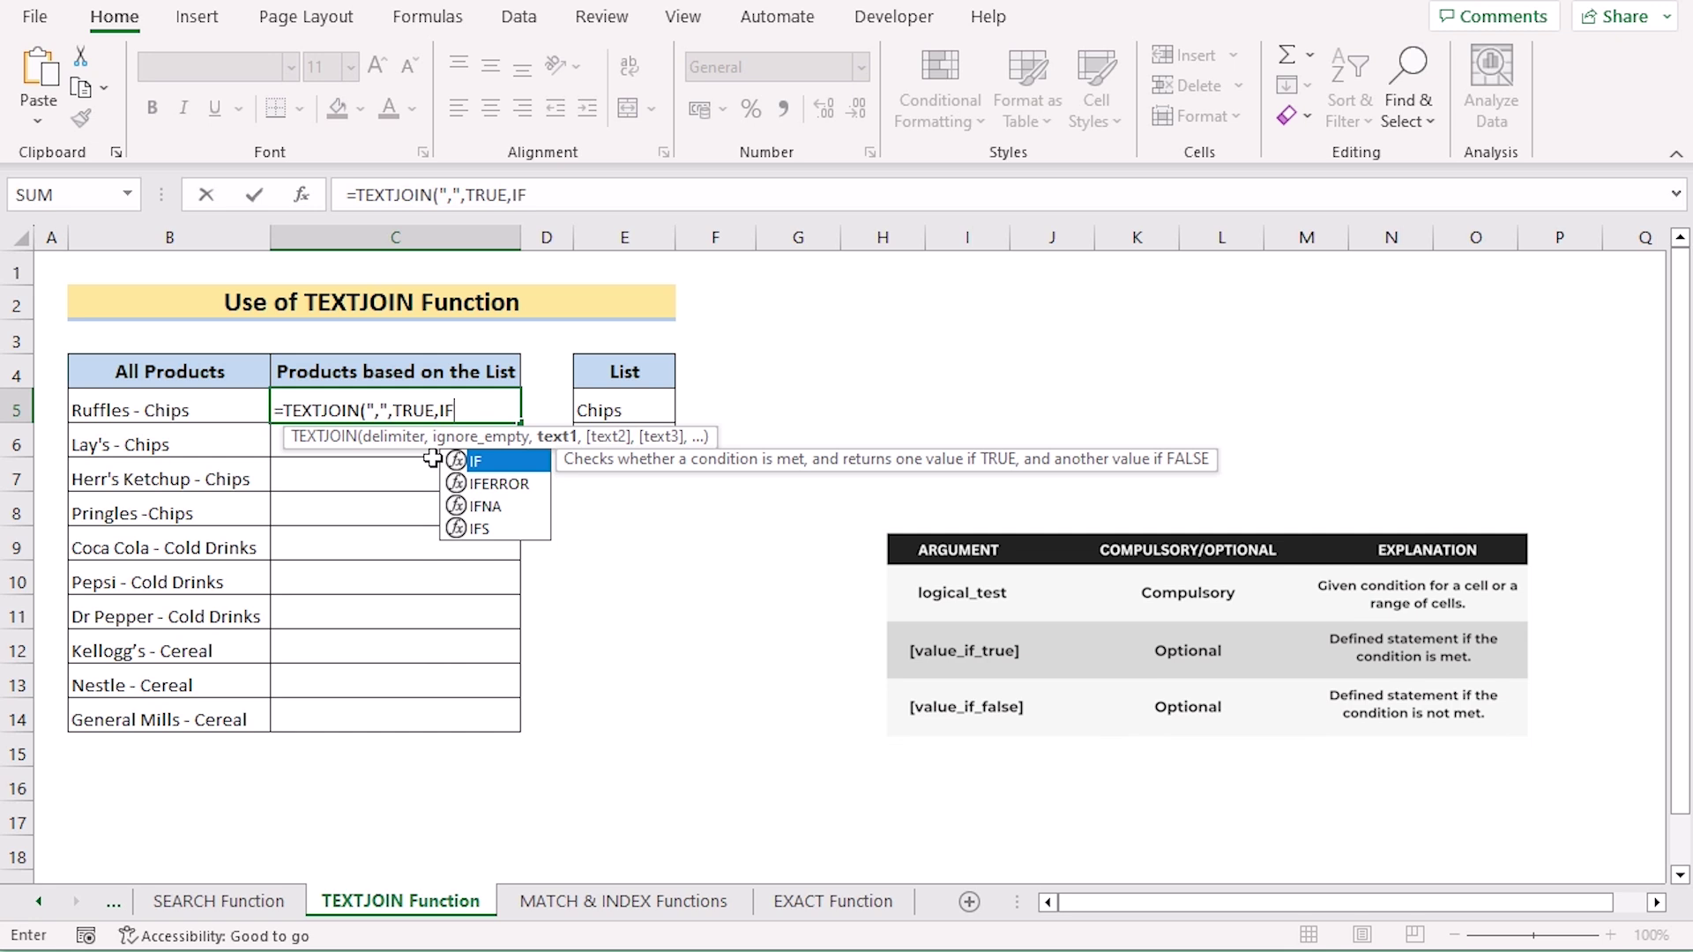
text((COU)
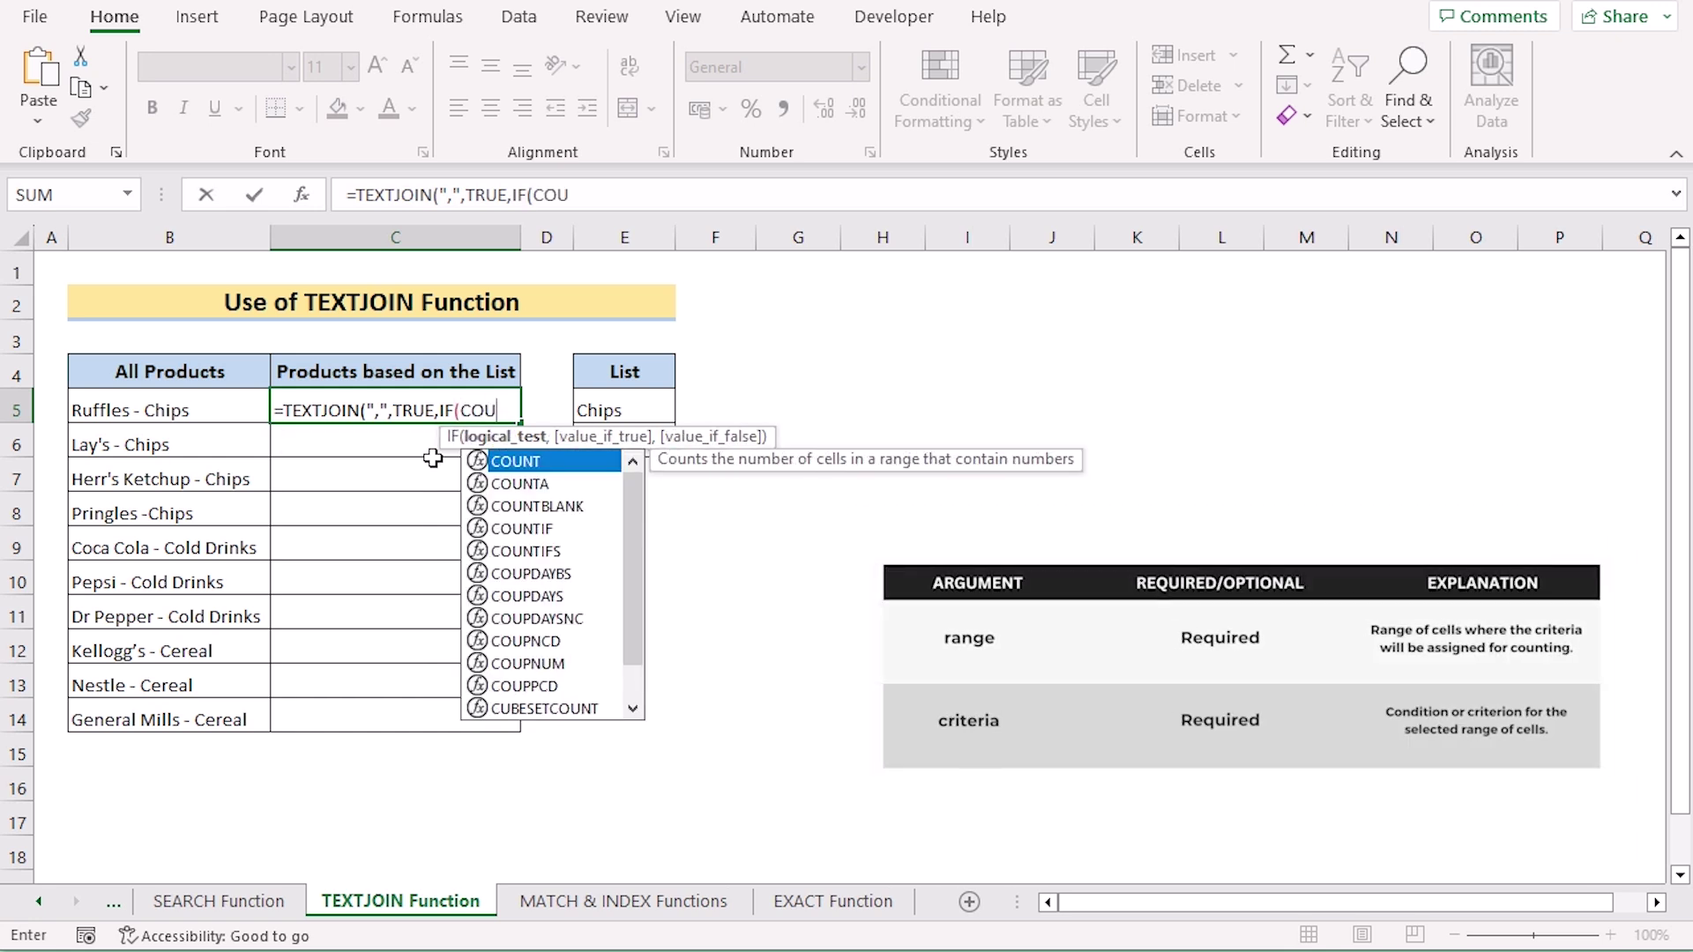
text(NTIF)
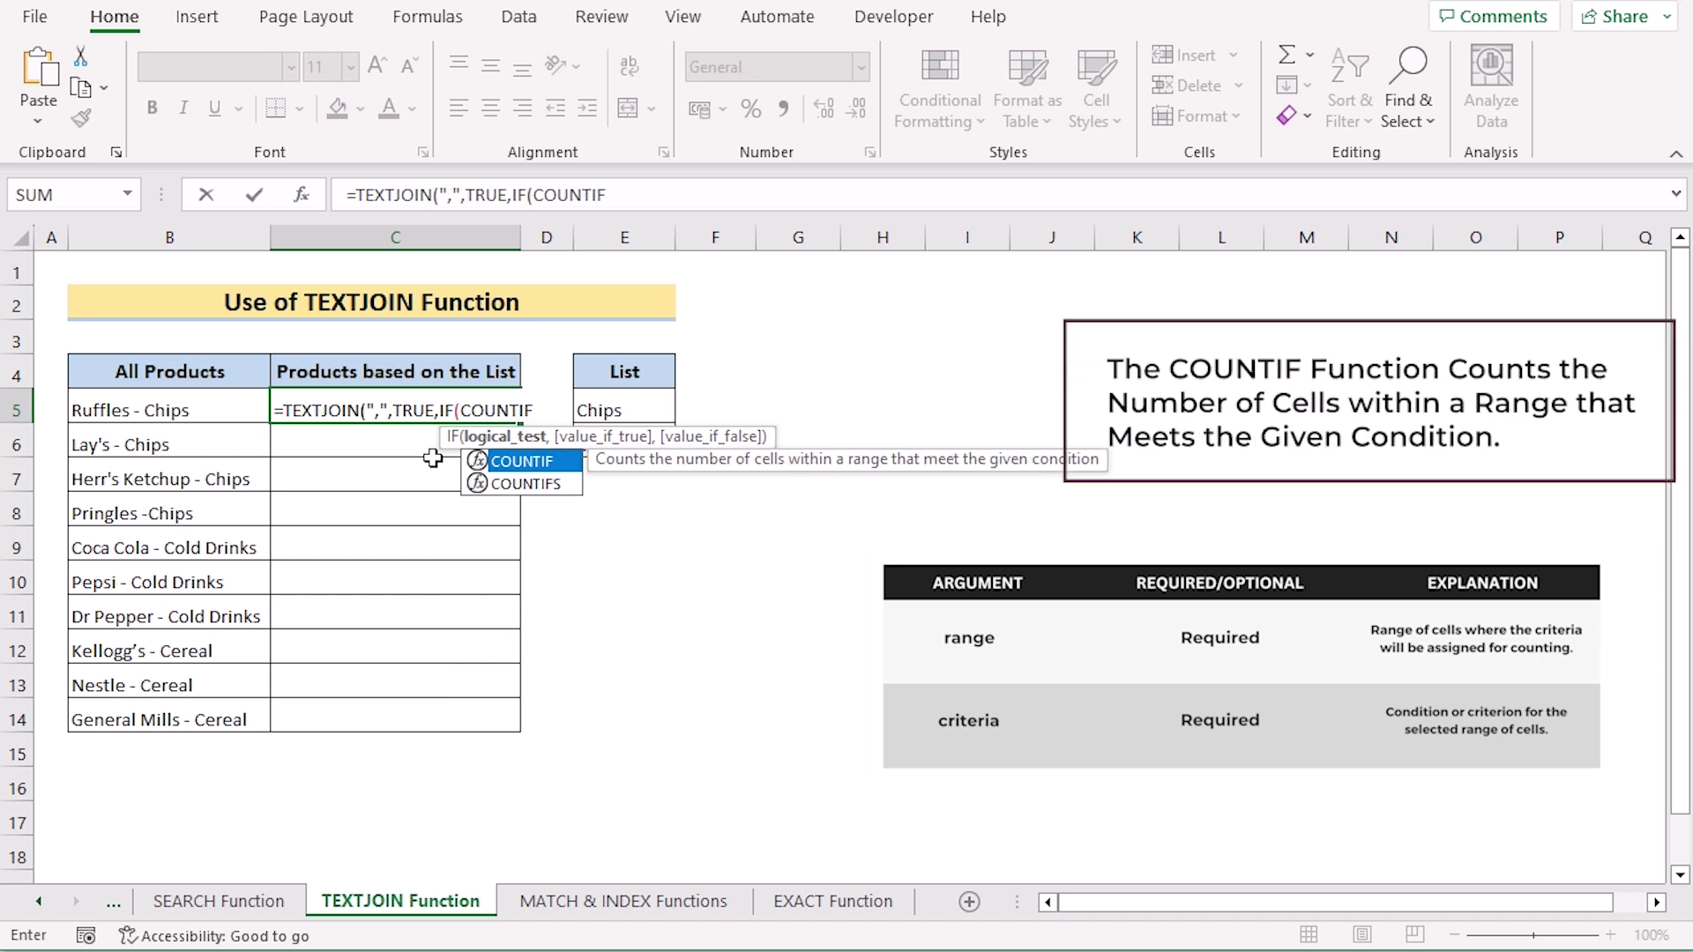
Step: Enter the IF condition COUNTIF(B5,"*"&$E$5:$E$6&"*")
key(Escape)
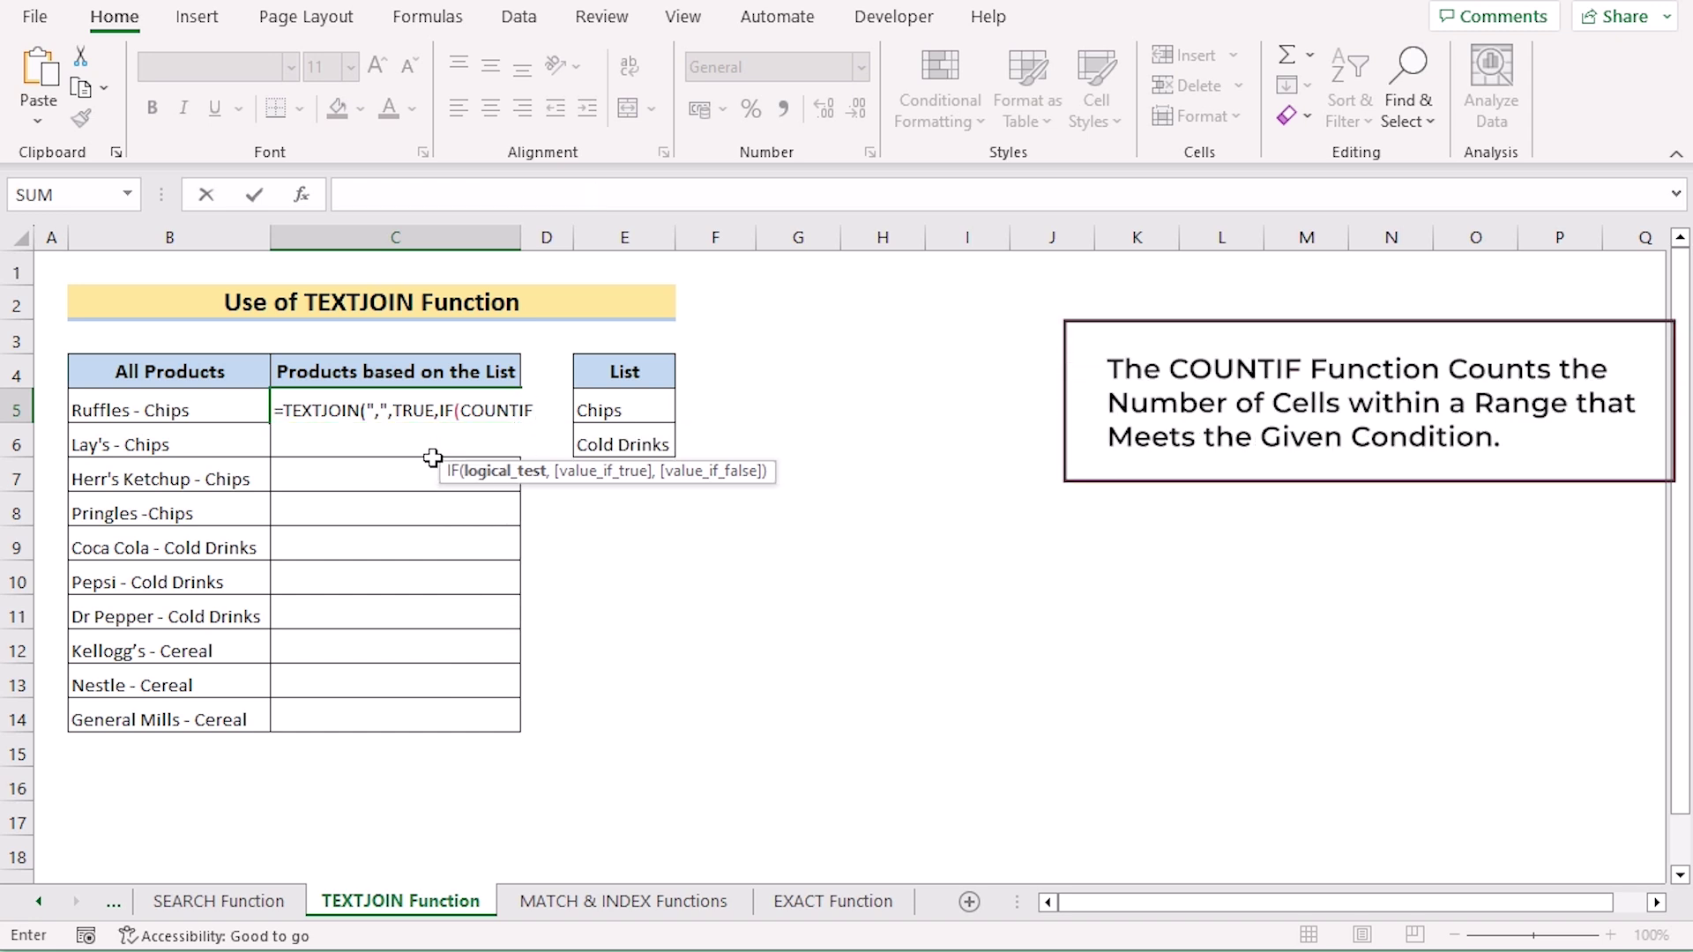
text(()
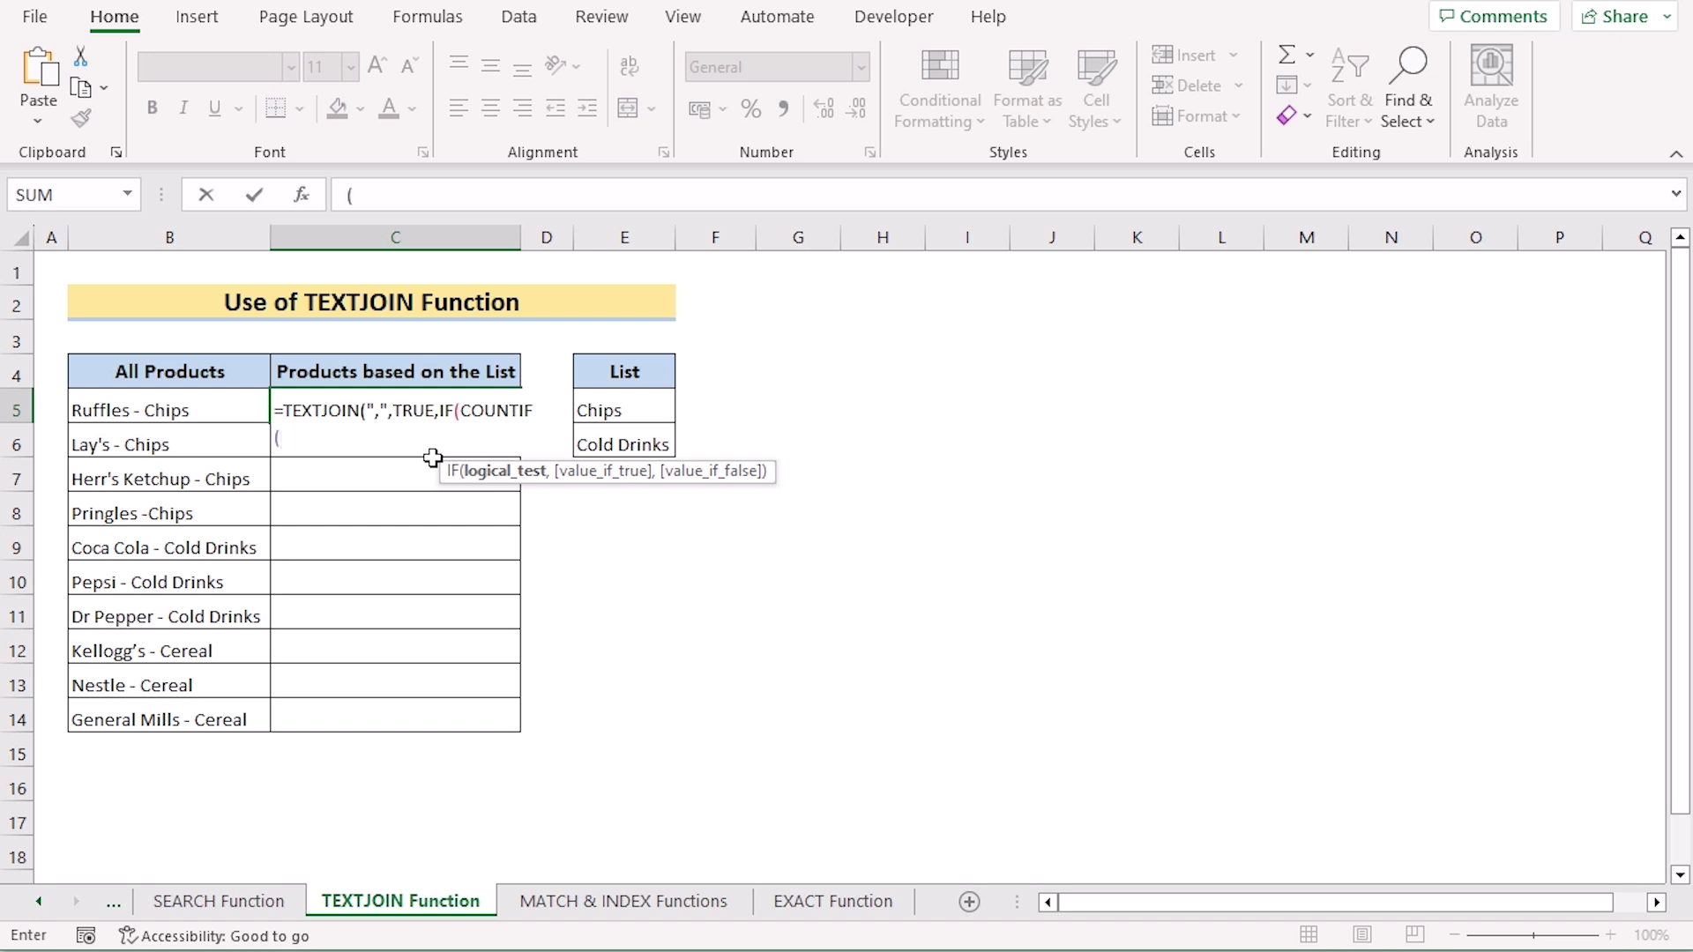
click(167, 409)
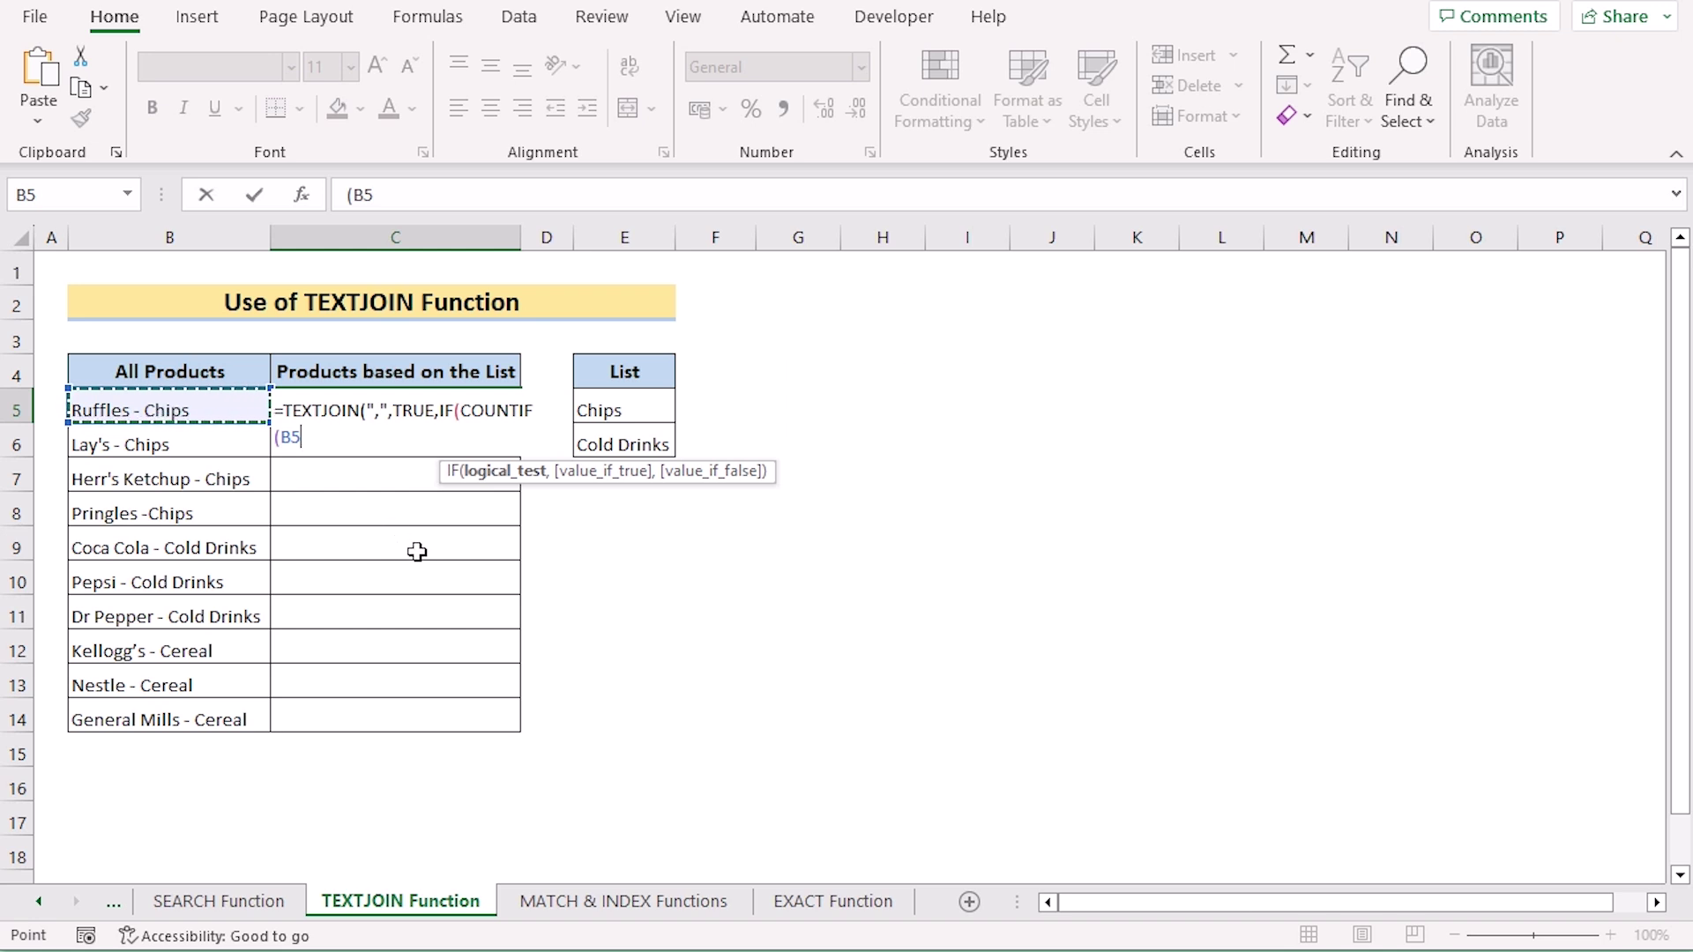
text(,")
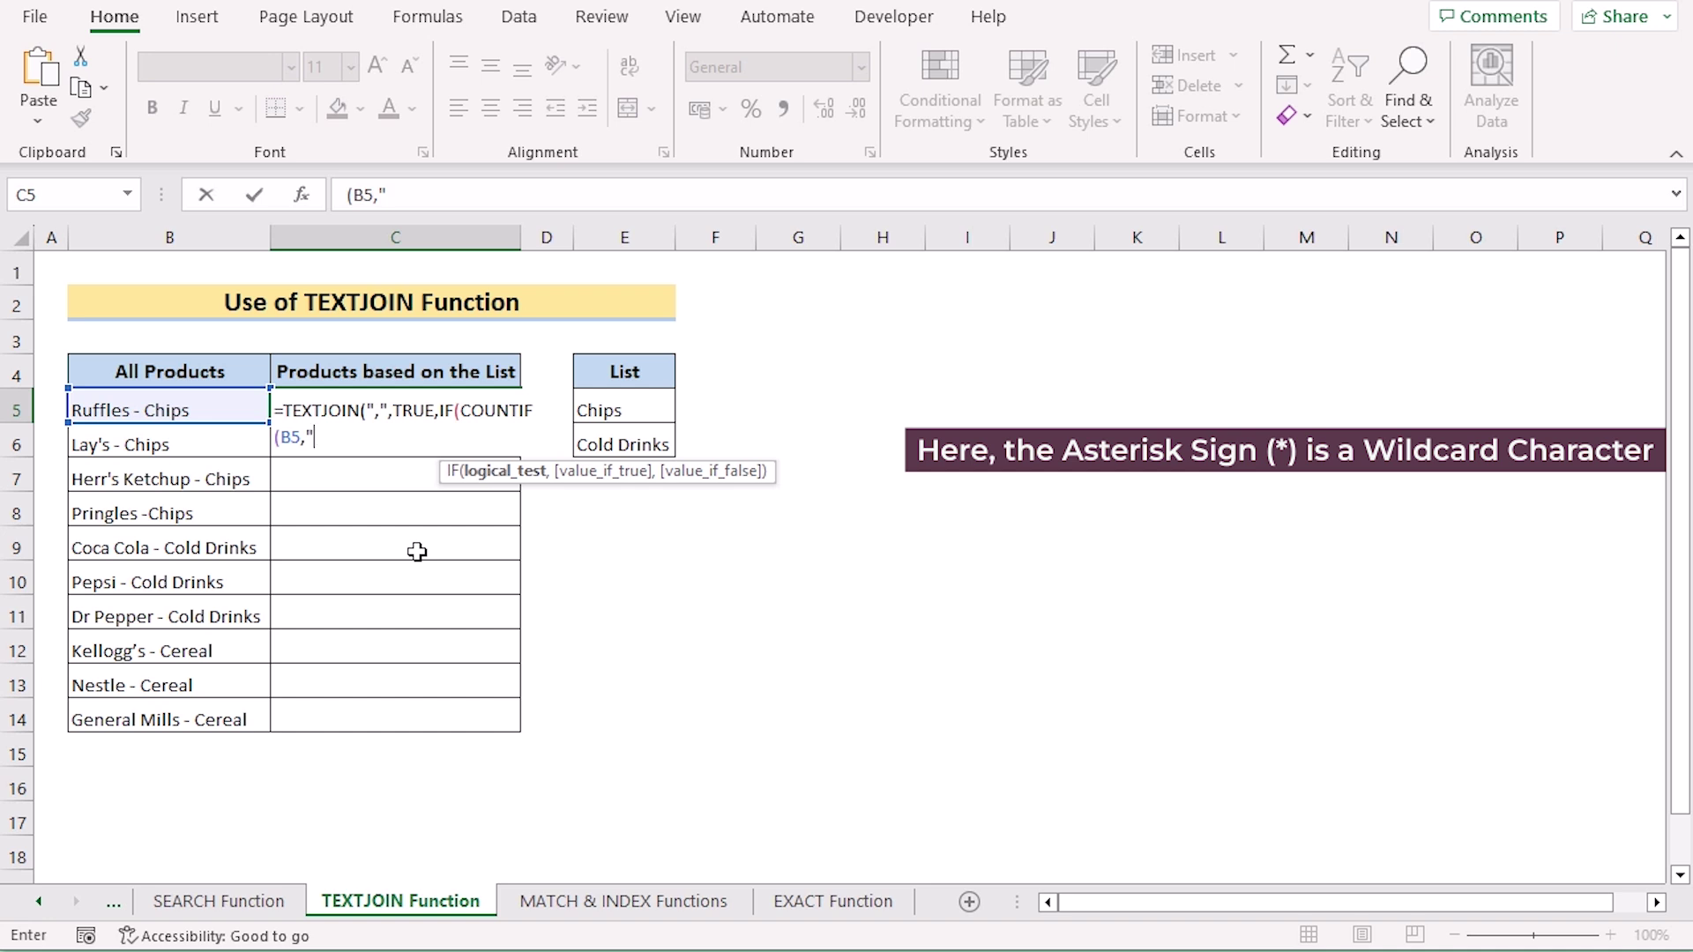
text(*")
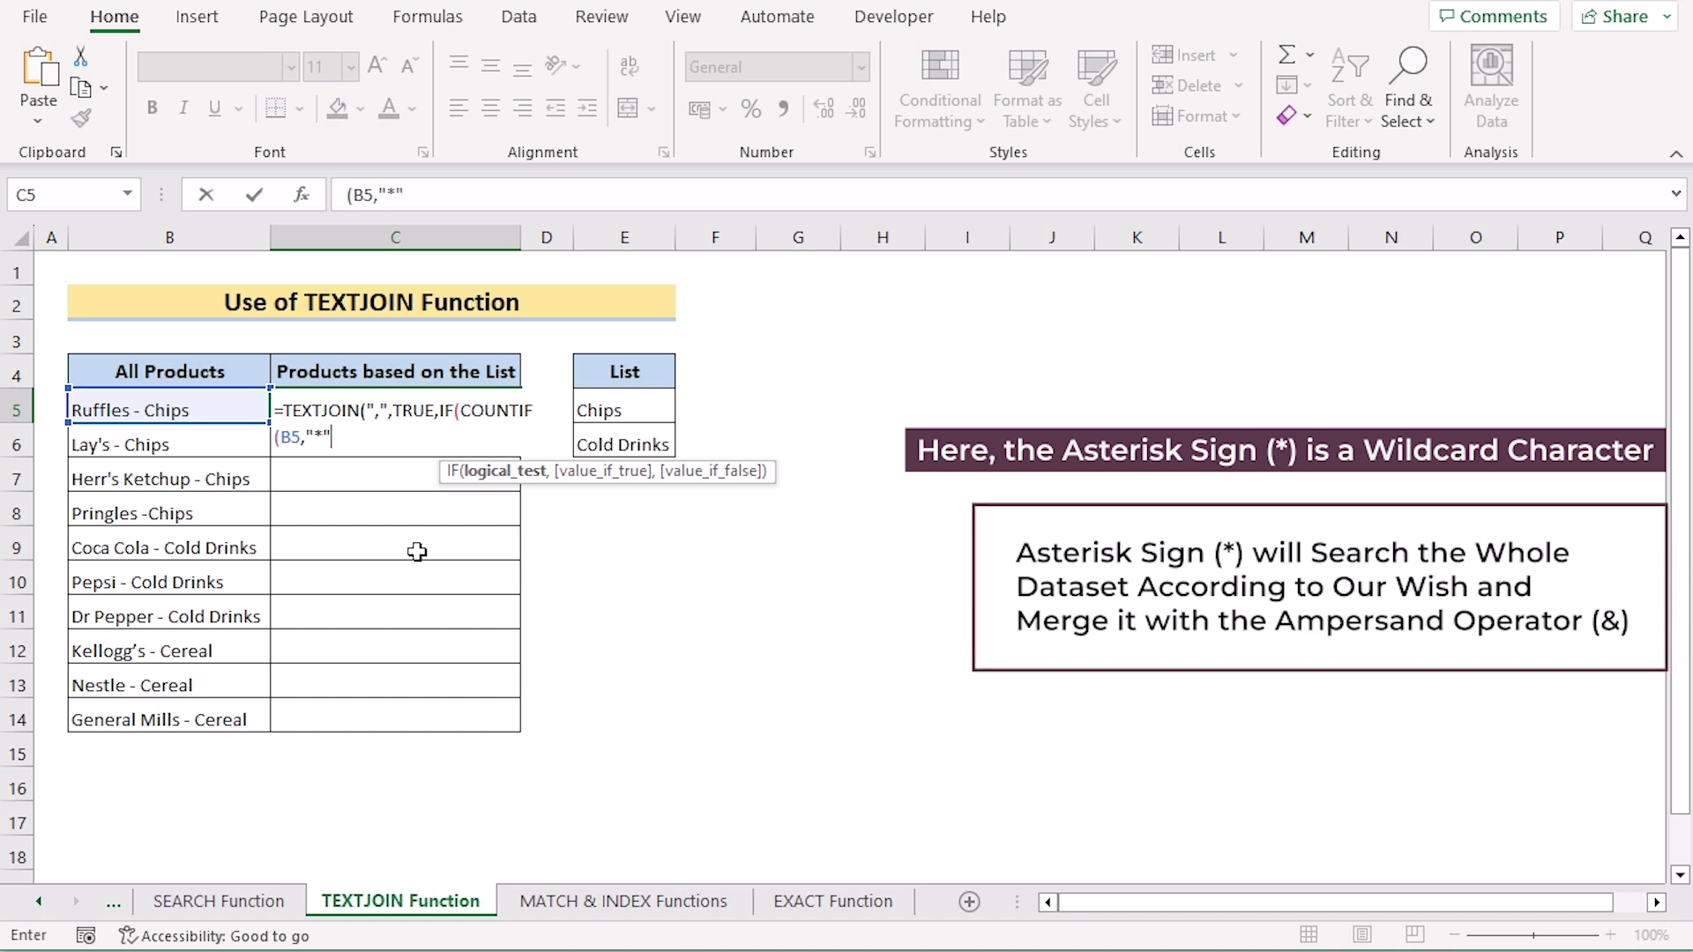
text(&)
drag(631, 409, 645, 440)
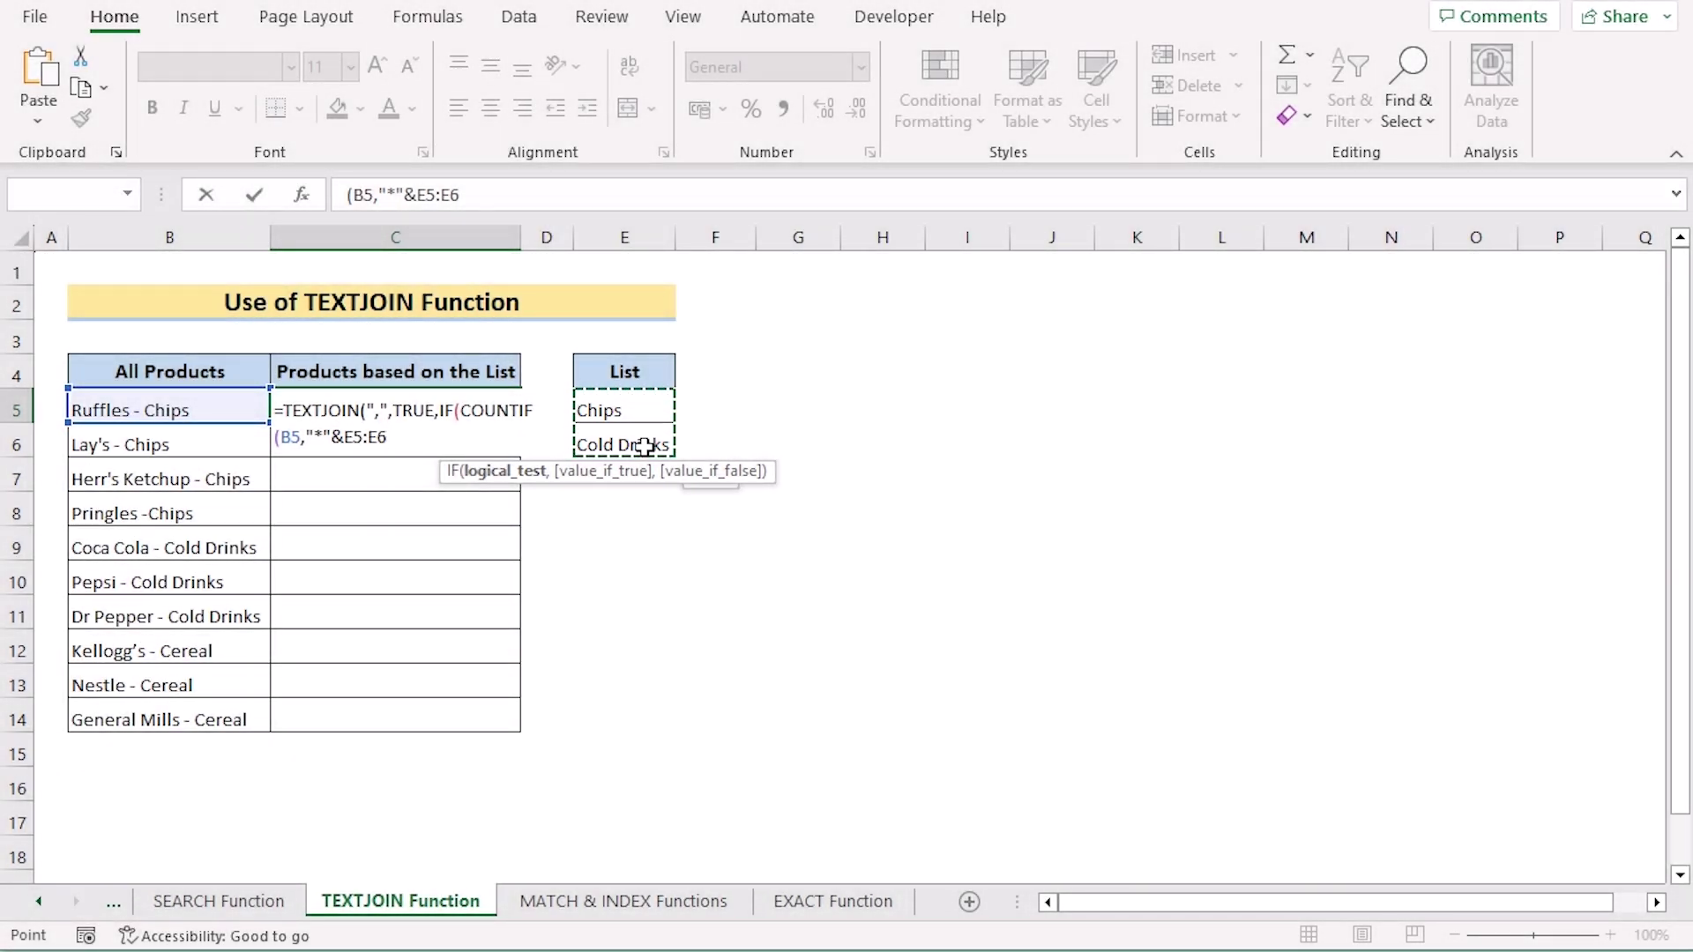
key(F4)
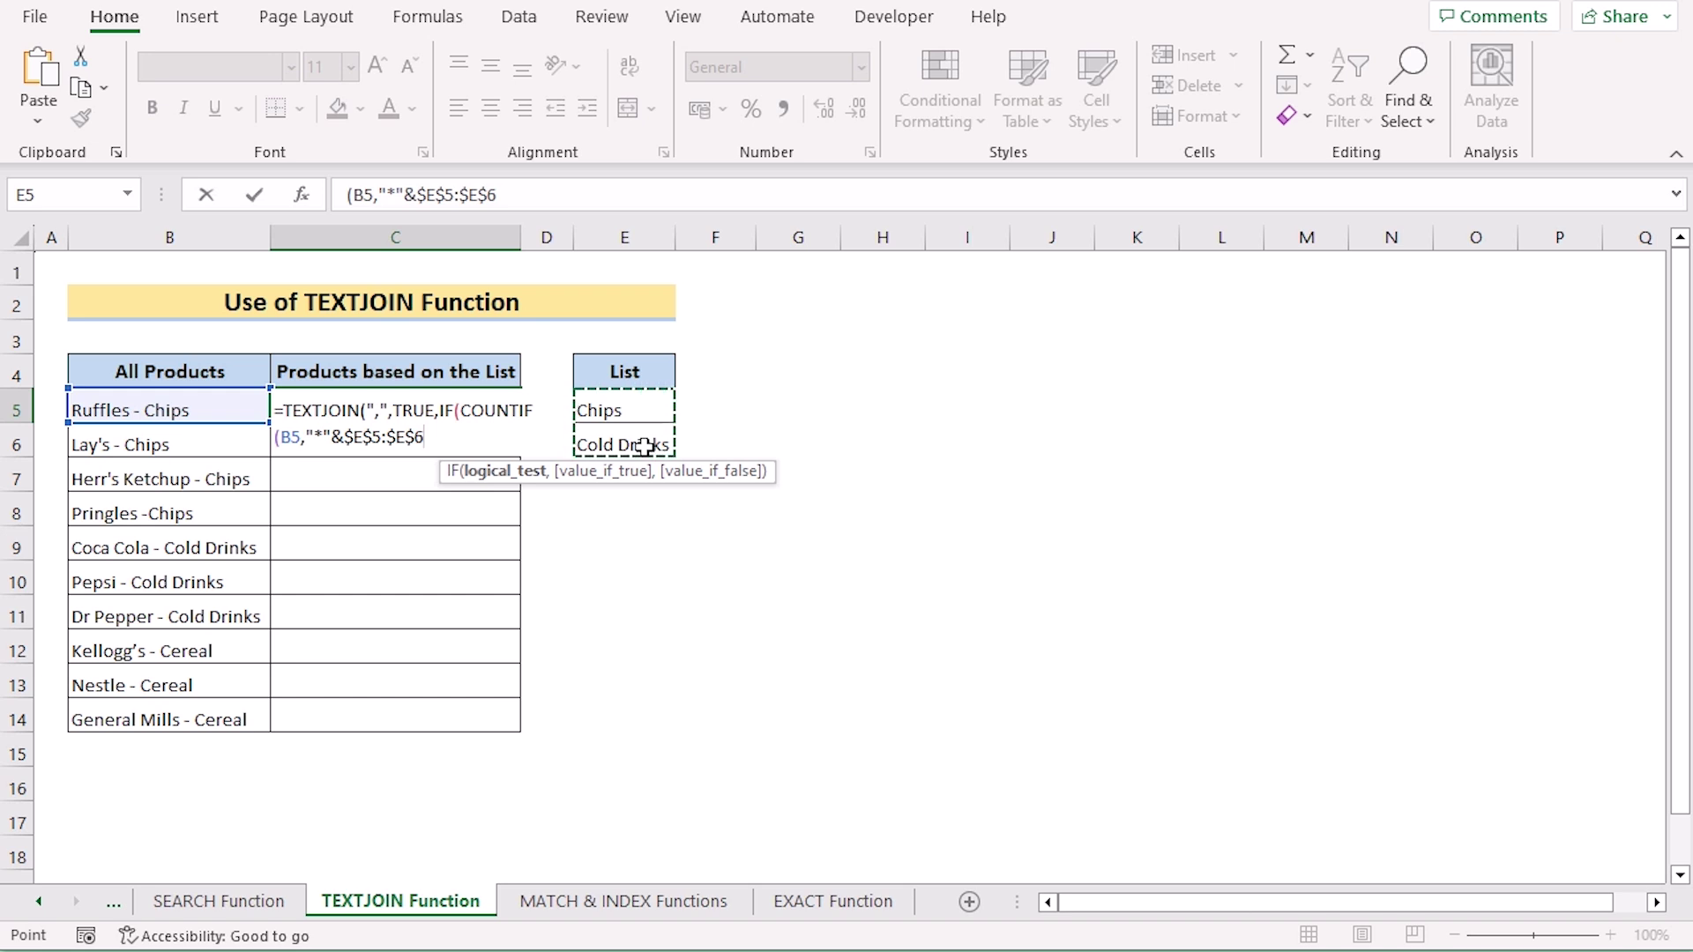
text(&)
text("*"),)
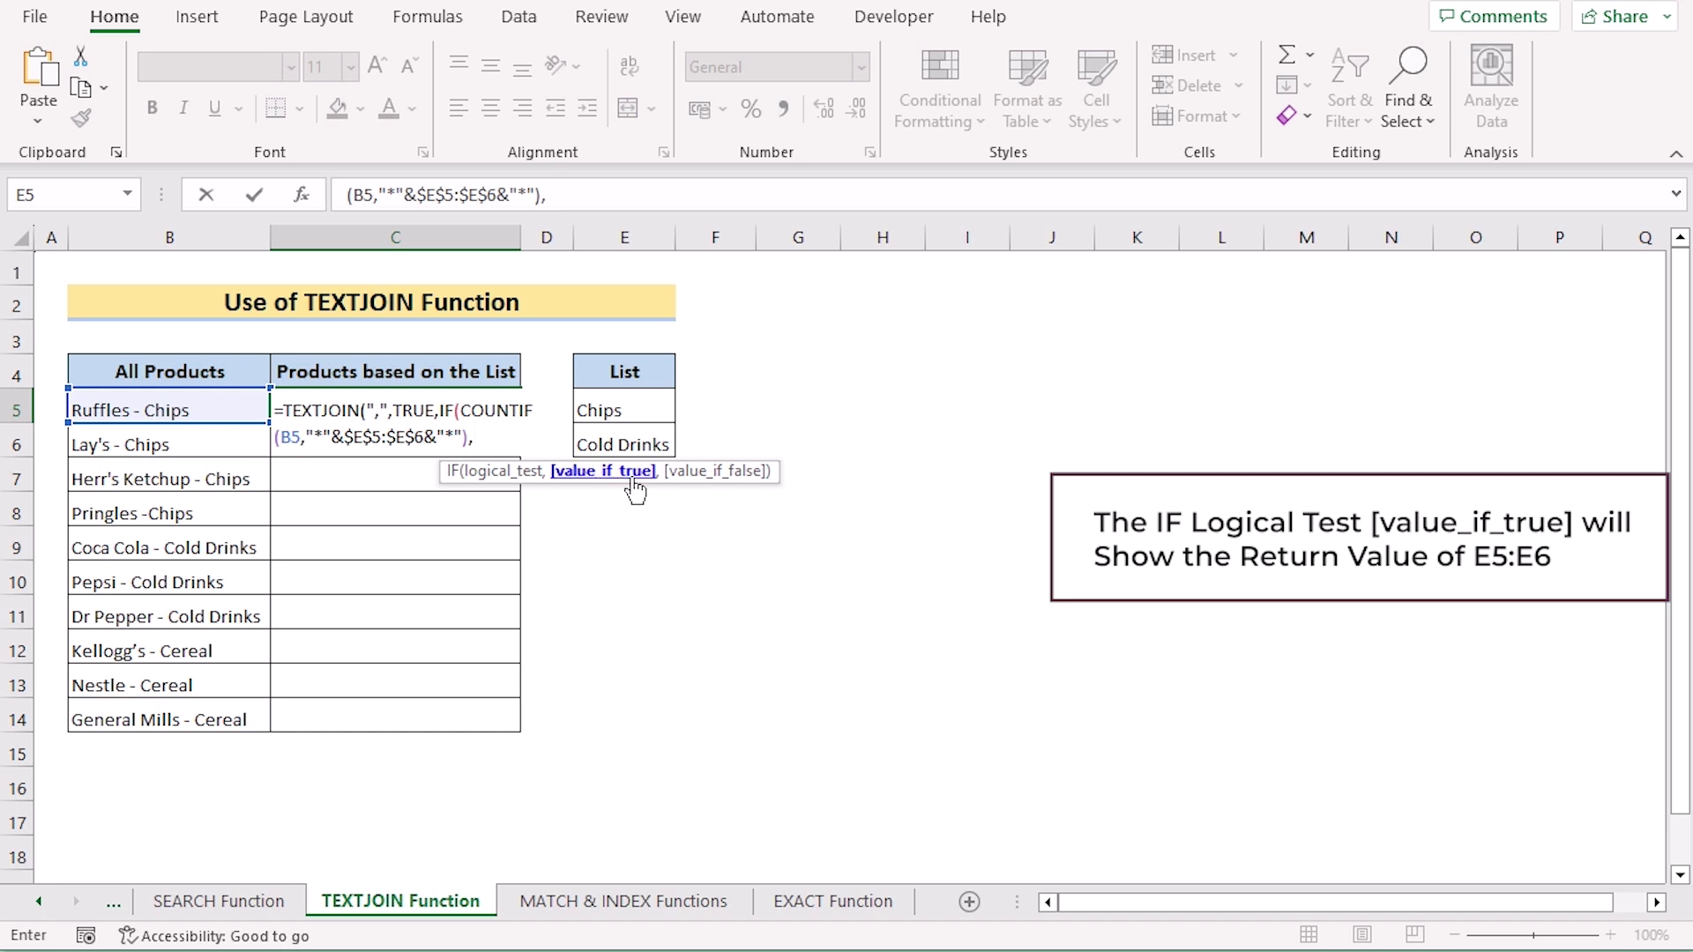
Step: Make IF return the keywords $E$5:$E$6 when matched, otherwise an empty string
click(617, 410)
shift+click(648, 450)
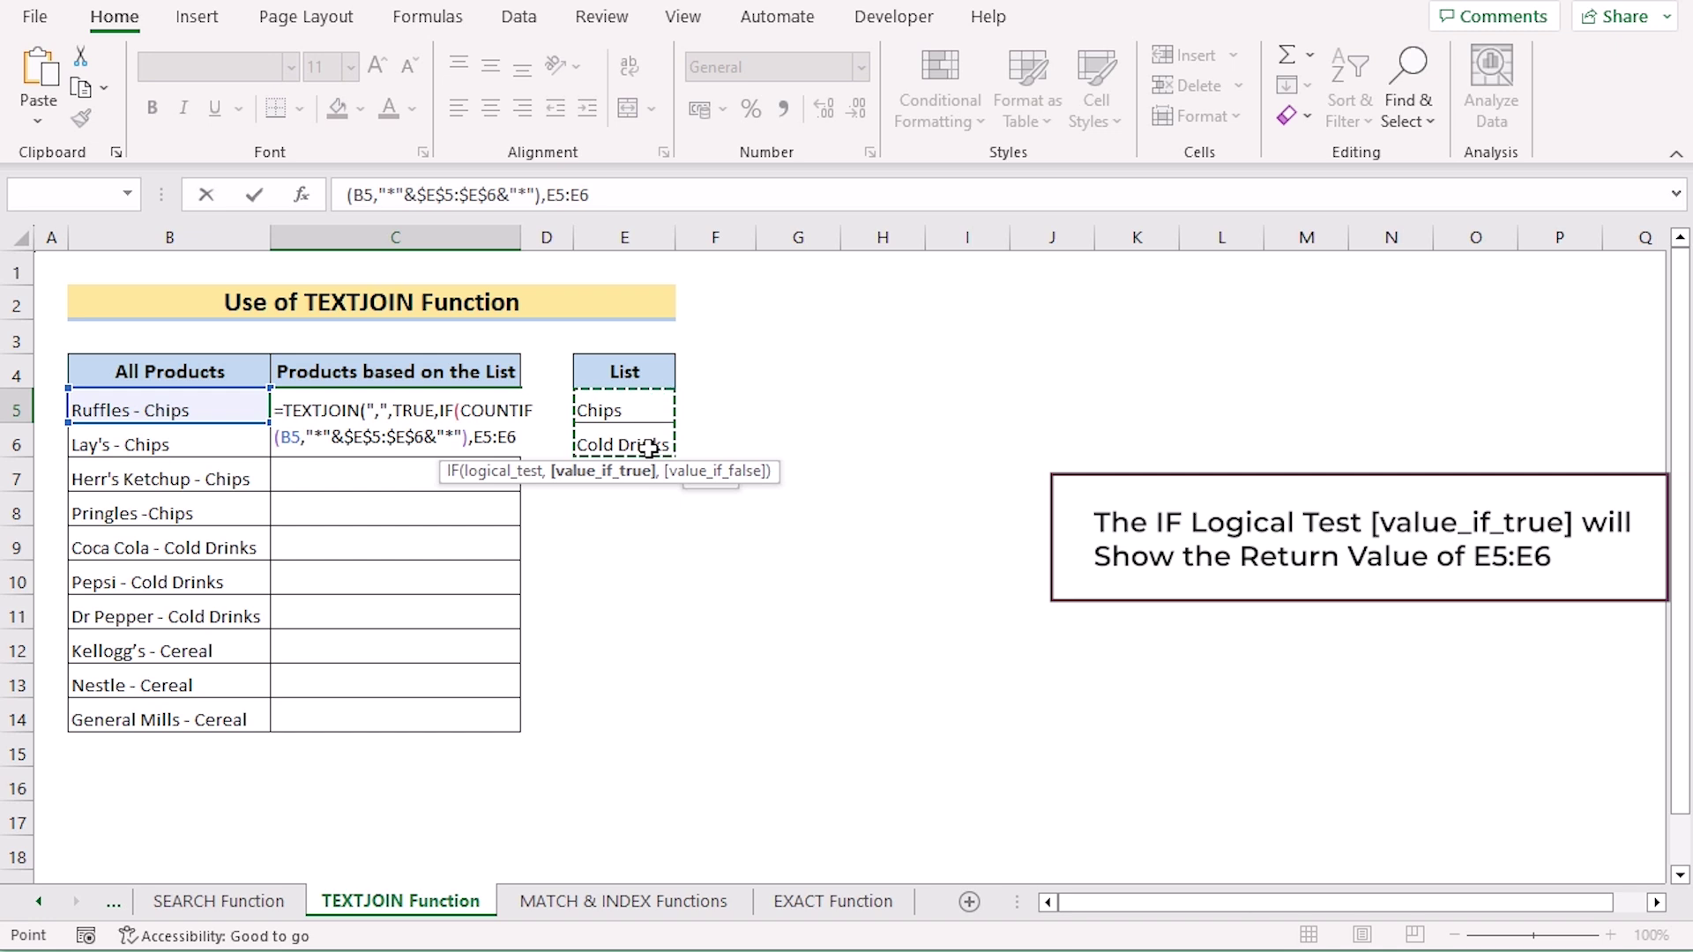
key(F4)
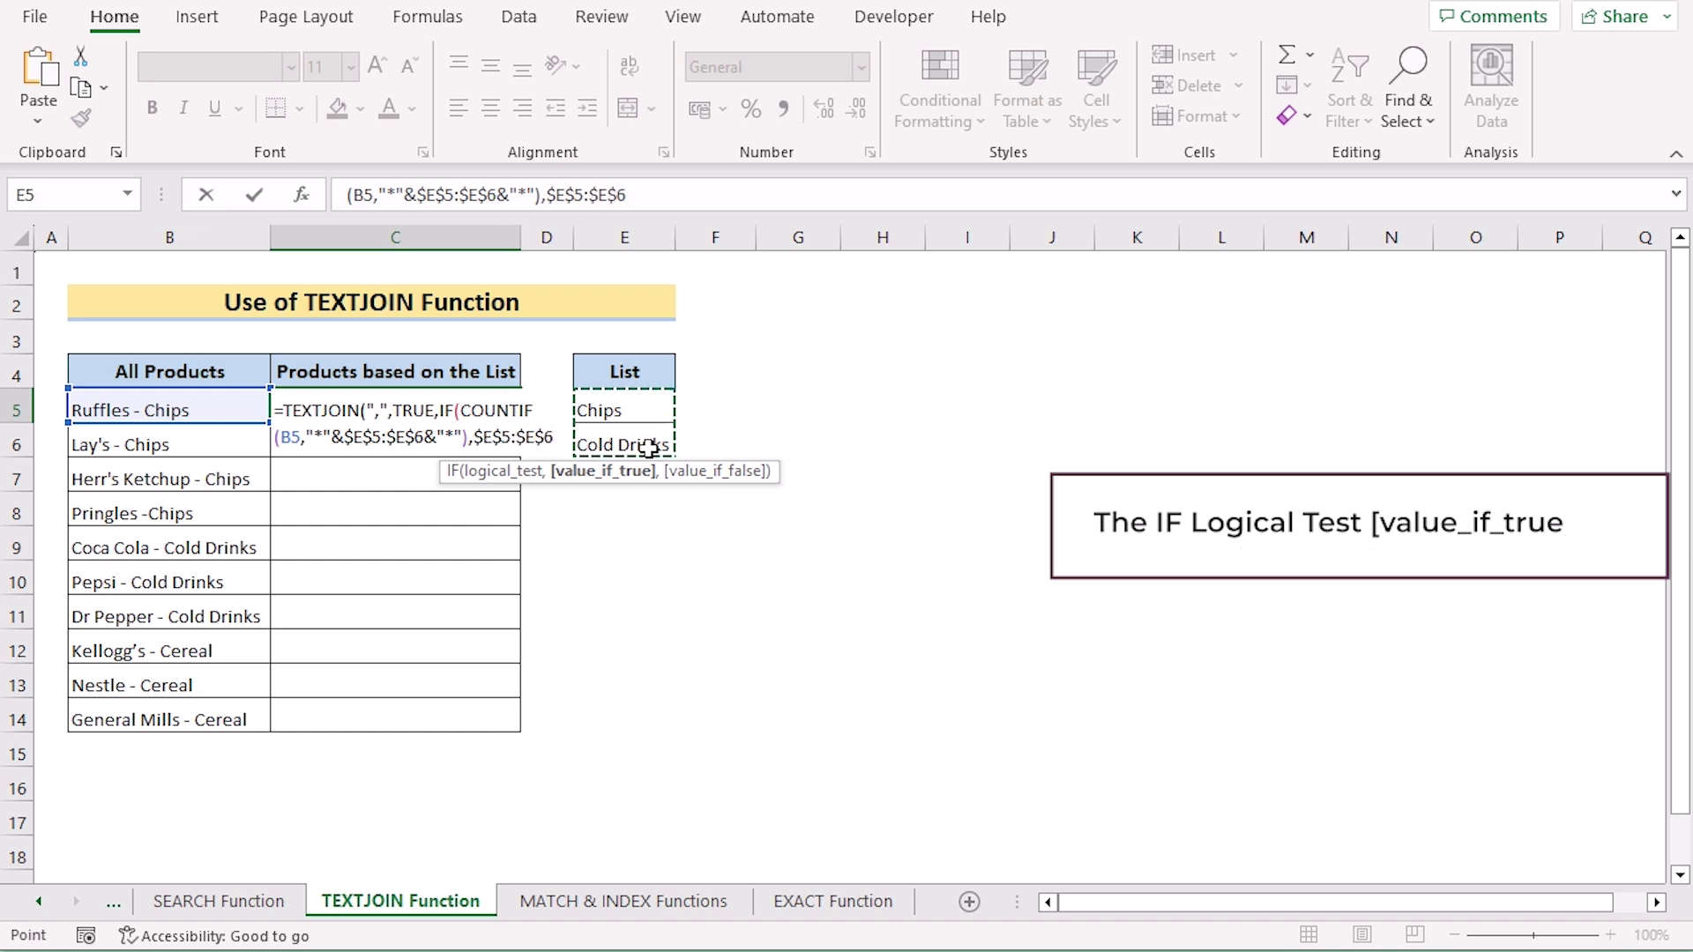
text(,)
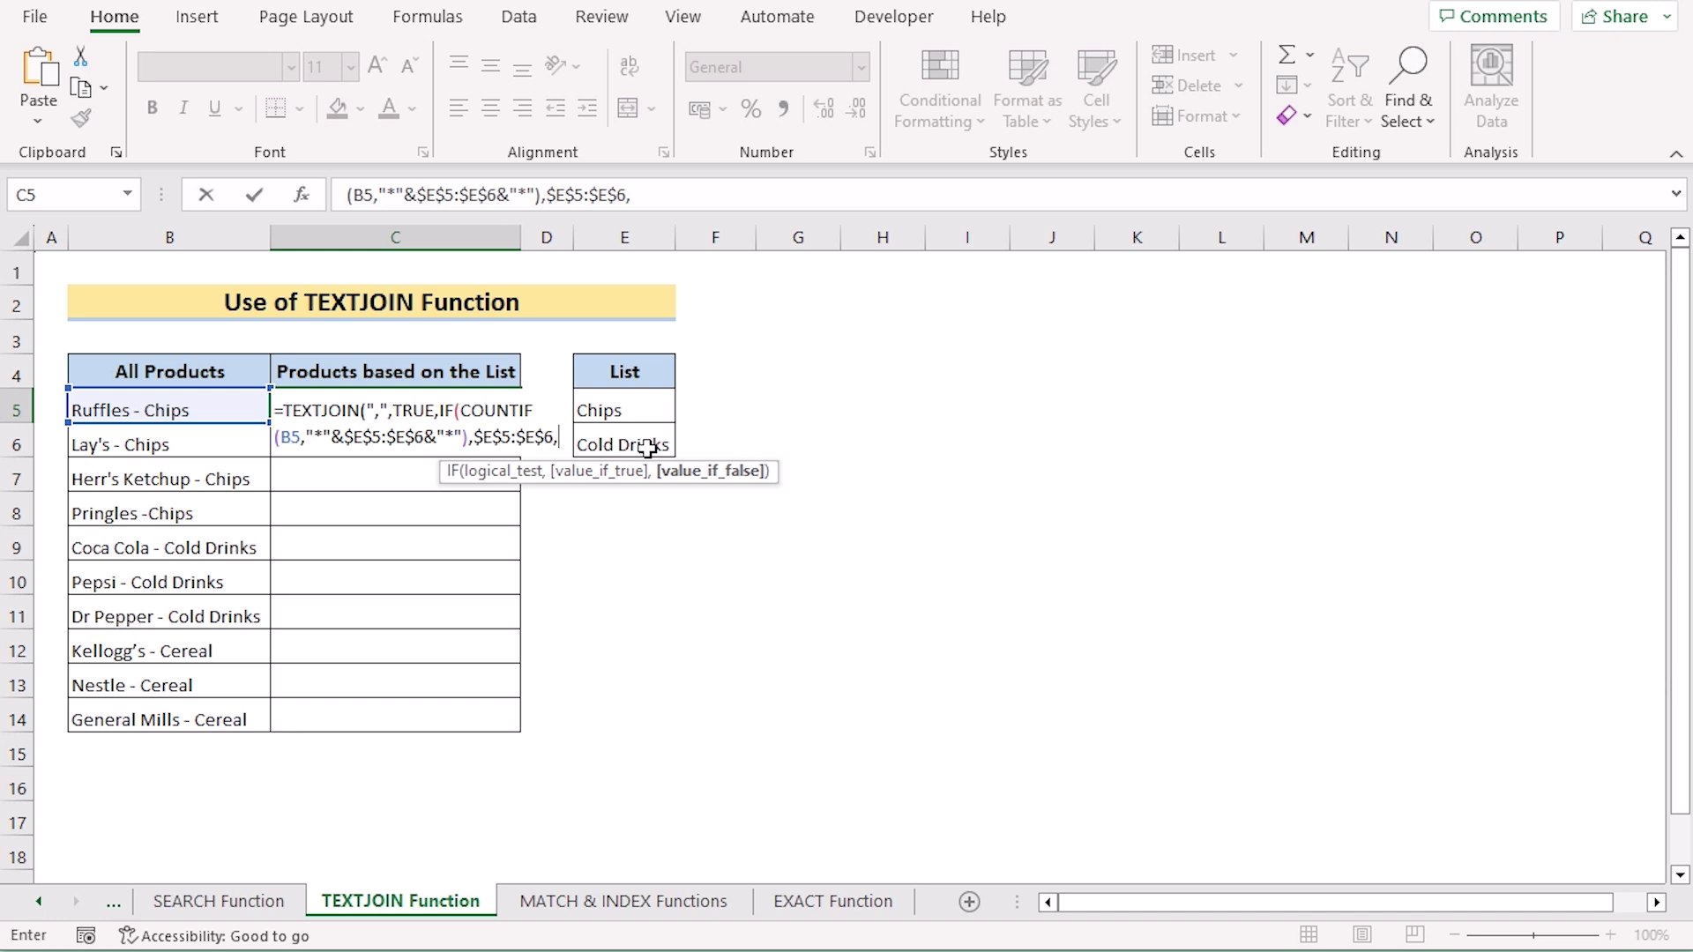
text("")
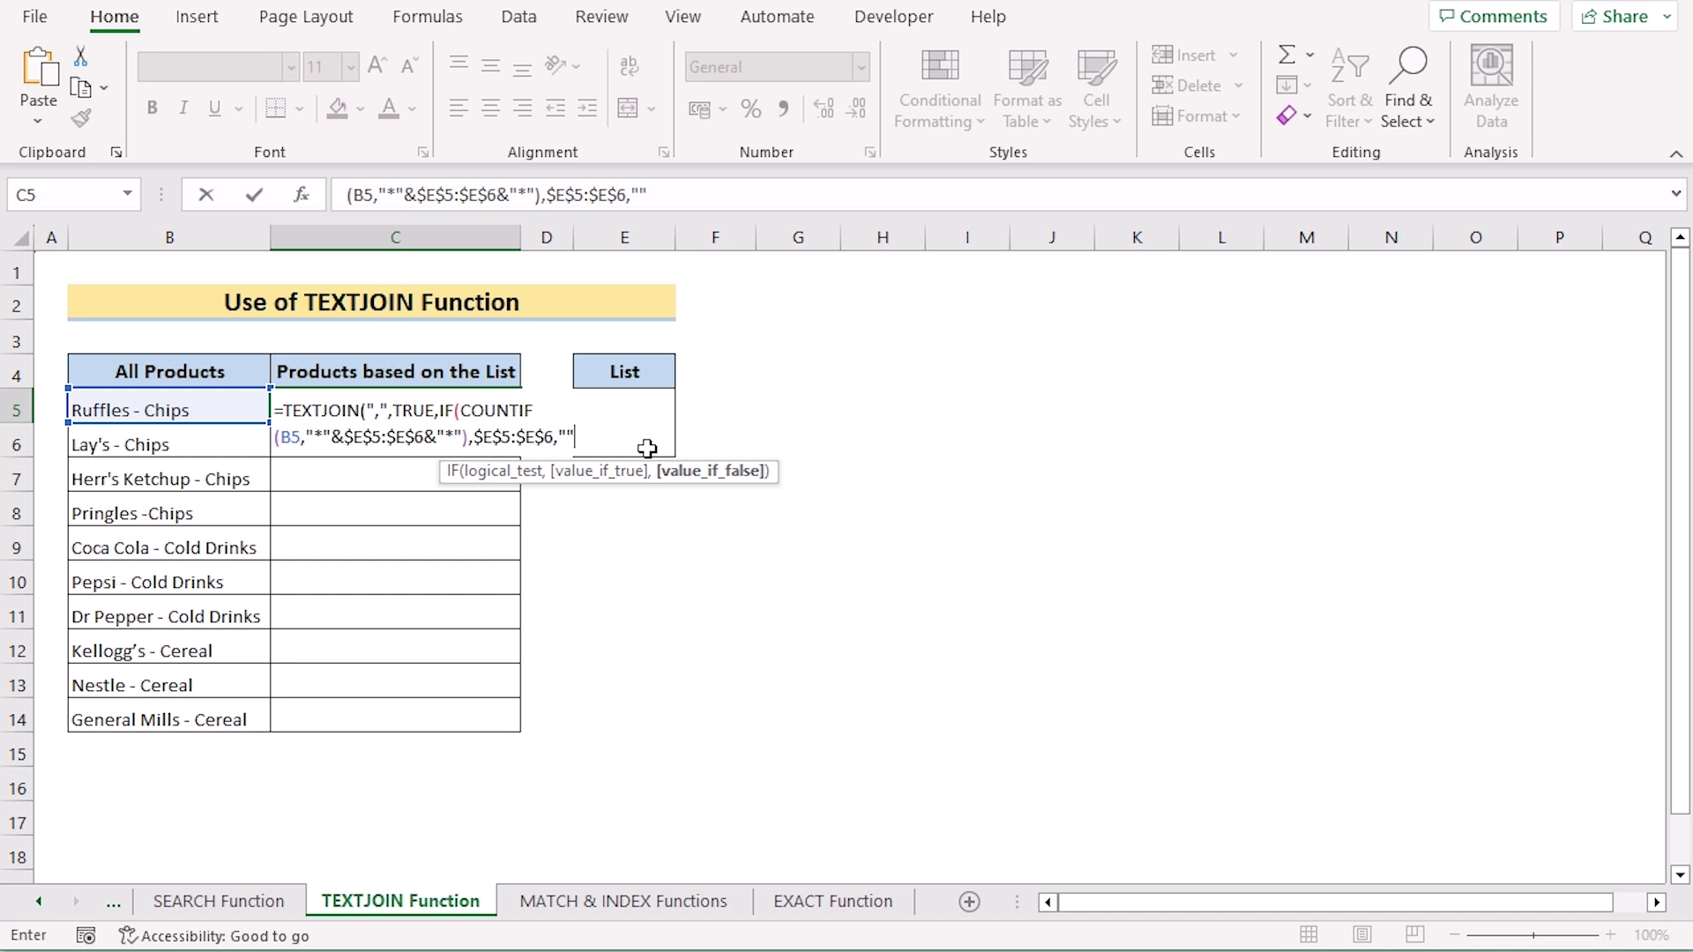
text())
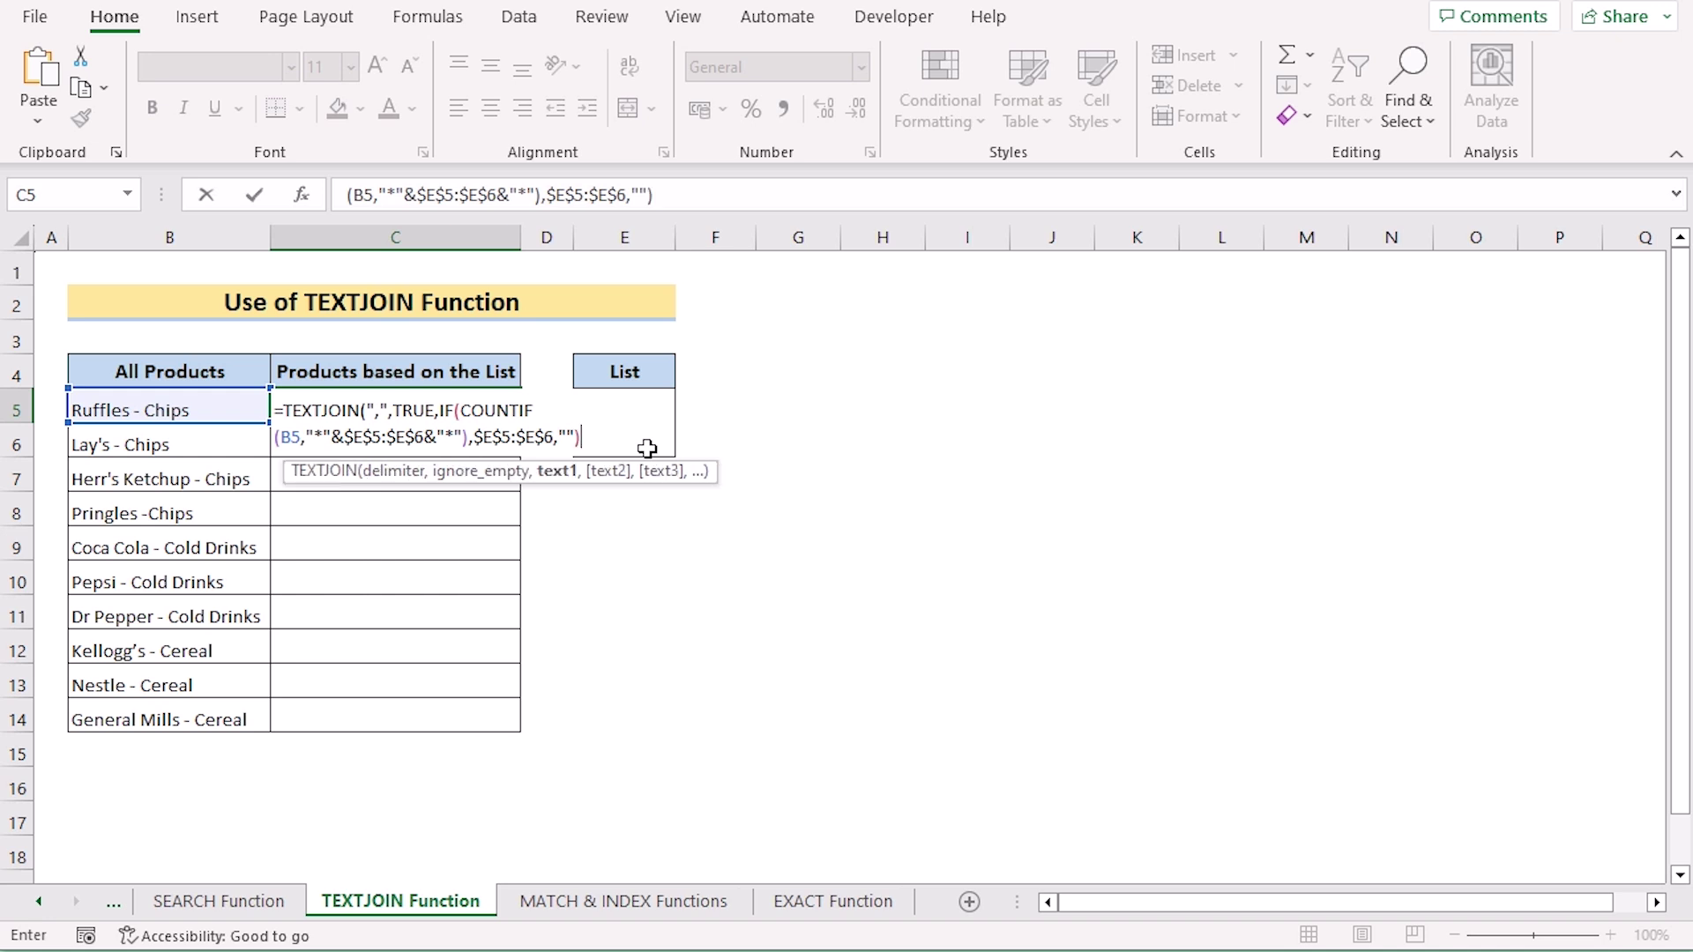
Step: Commit the TEXTJOIN formula in C5 and fill it down through C14
key(Return)
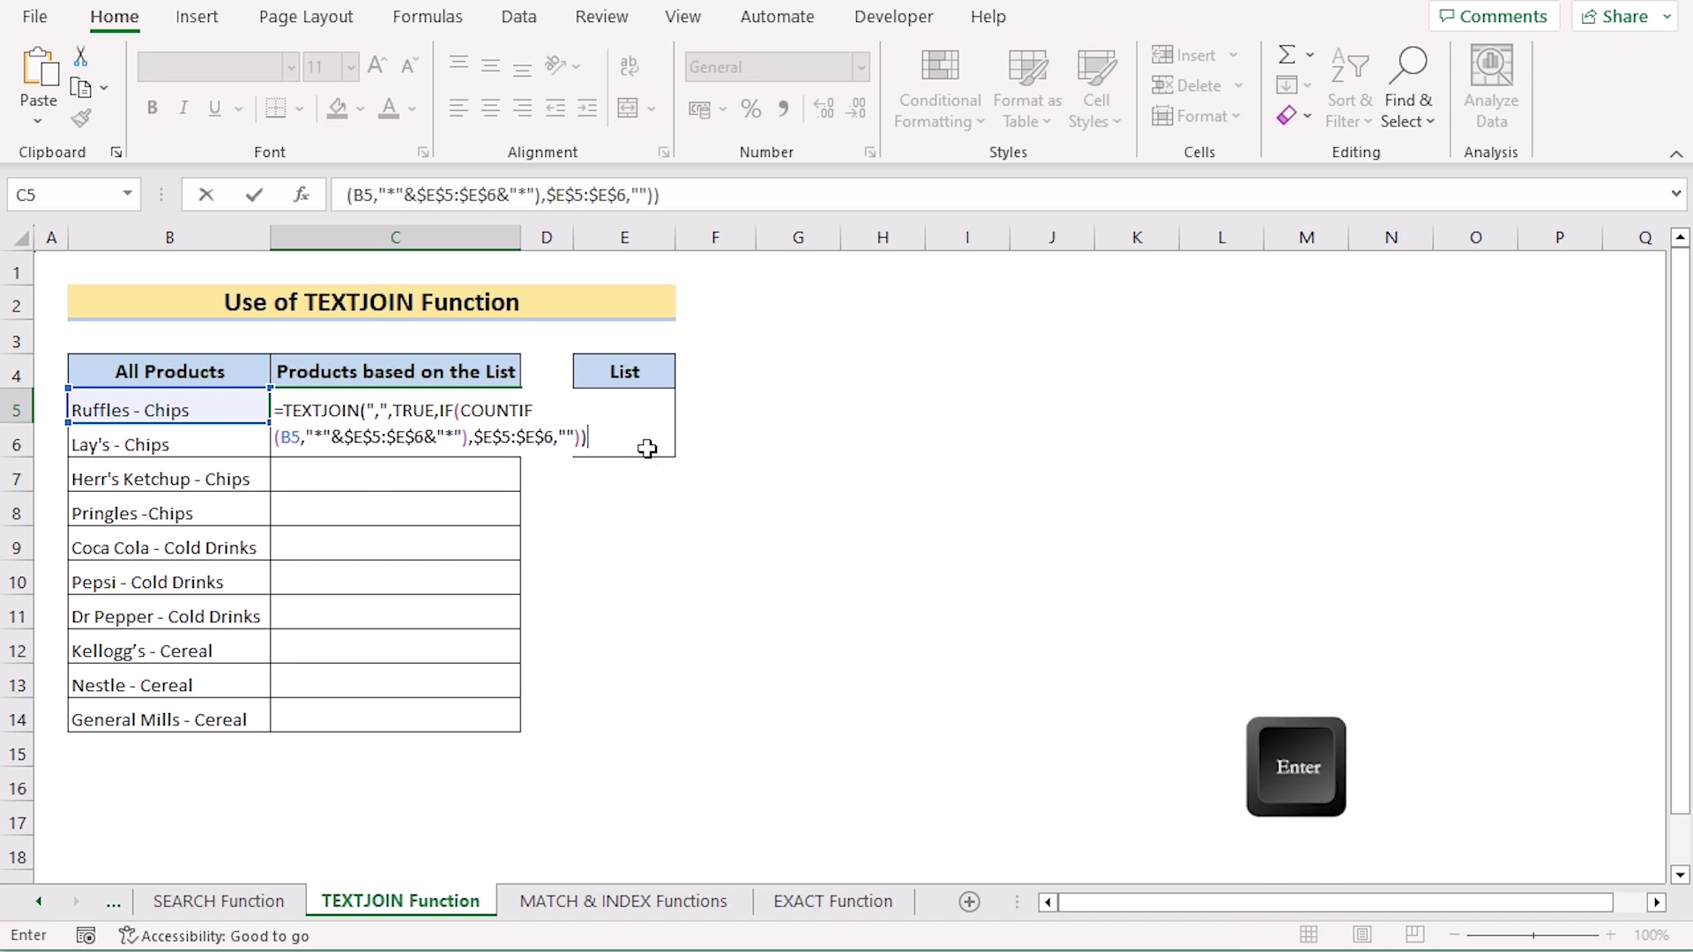
drag(525, 426, 525, 730)
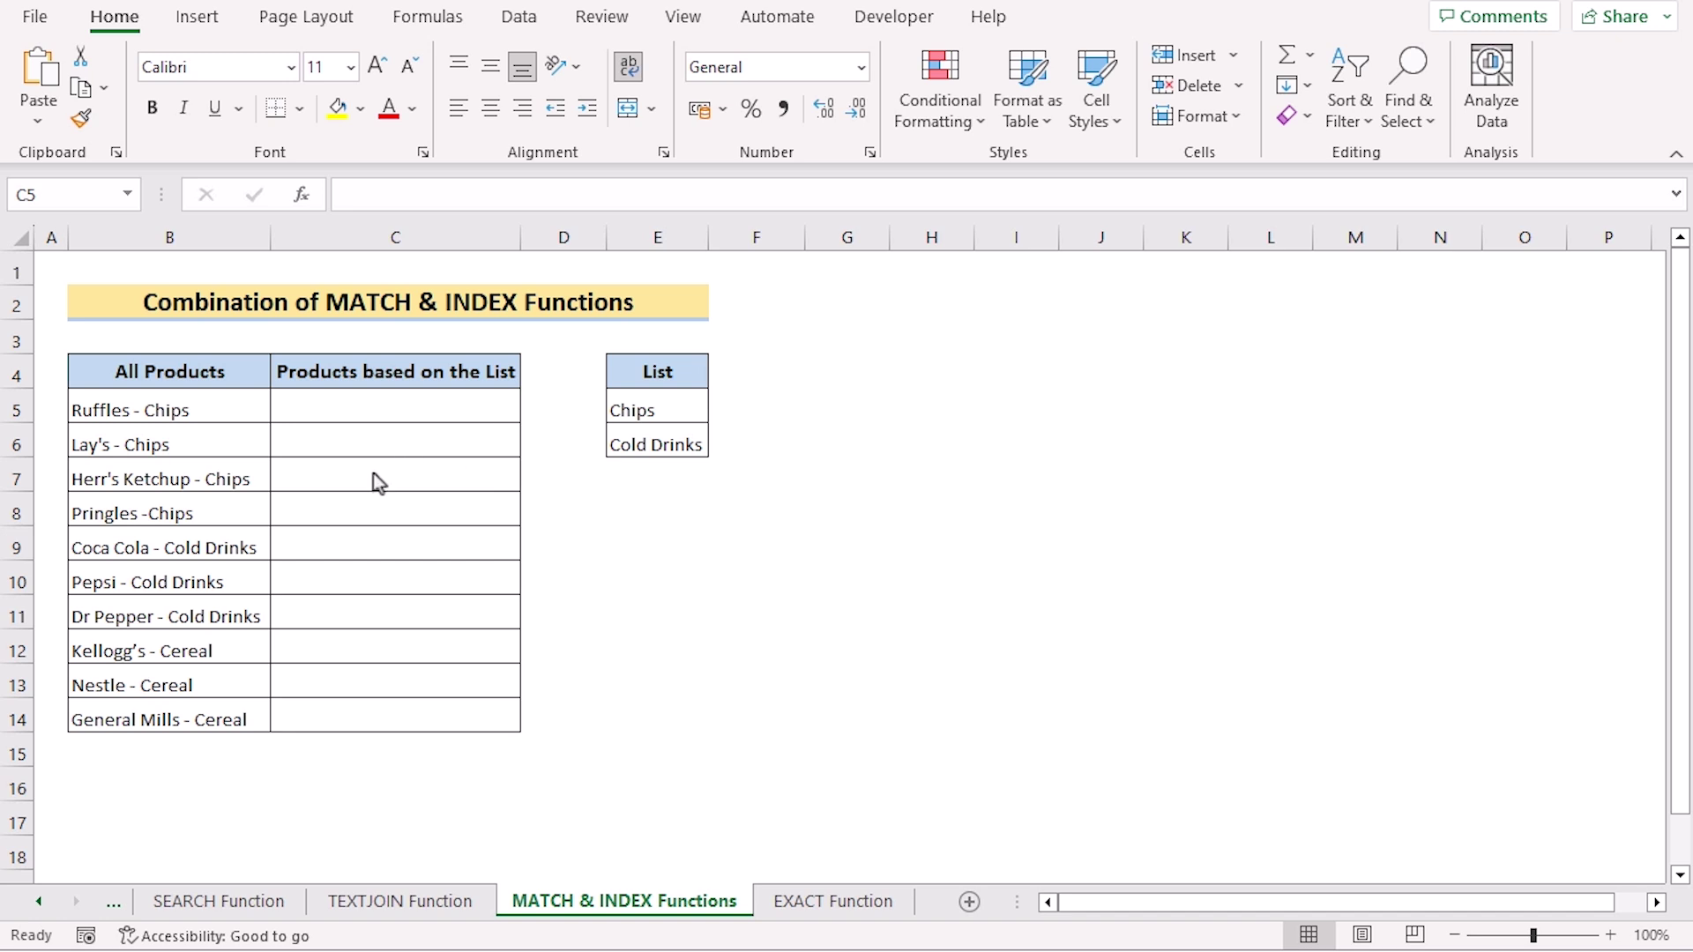
Step: On the MATCH & INDEX sheet, start C5 as =IFERROR(INDEX($E$5:$E$6,MATCH(1,COUNTIF(
click(351, 407)
text(=)
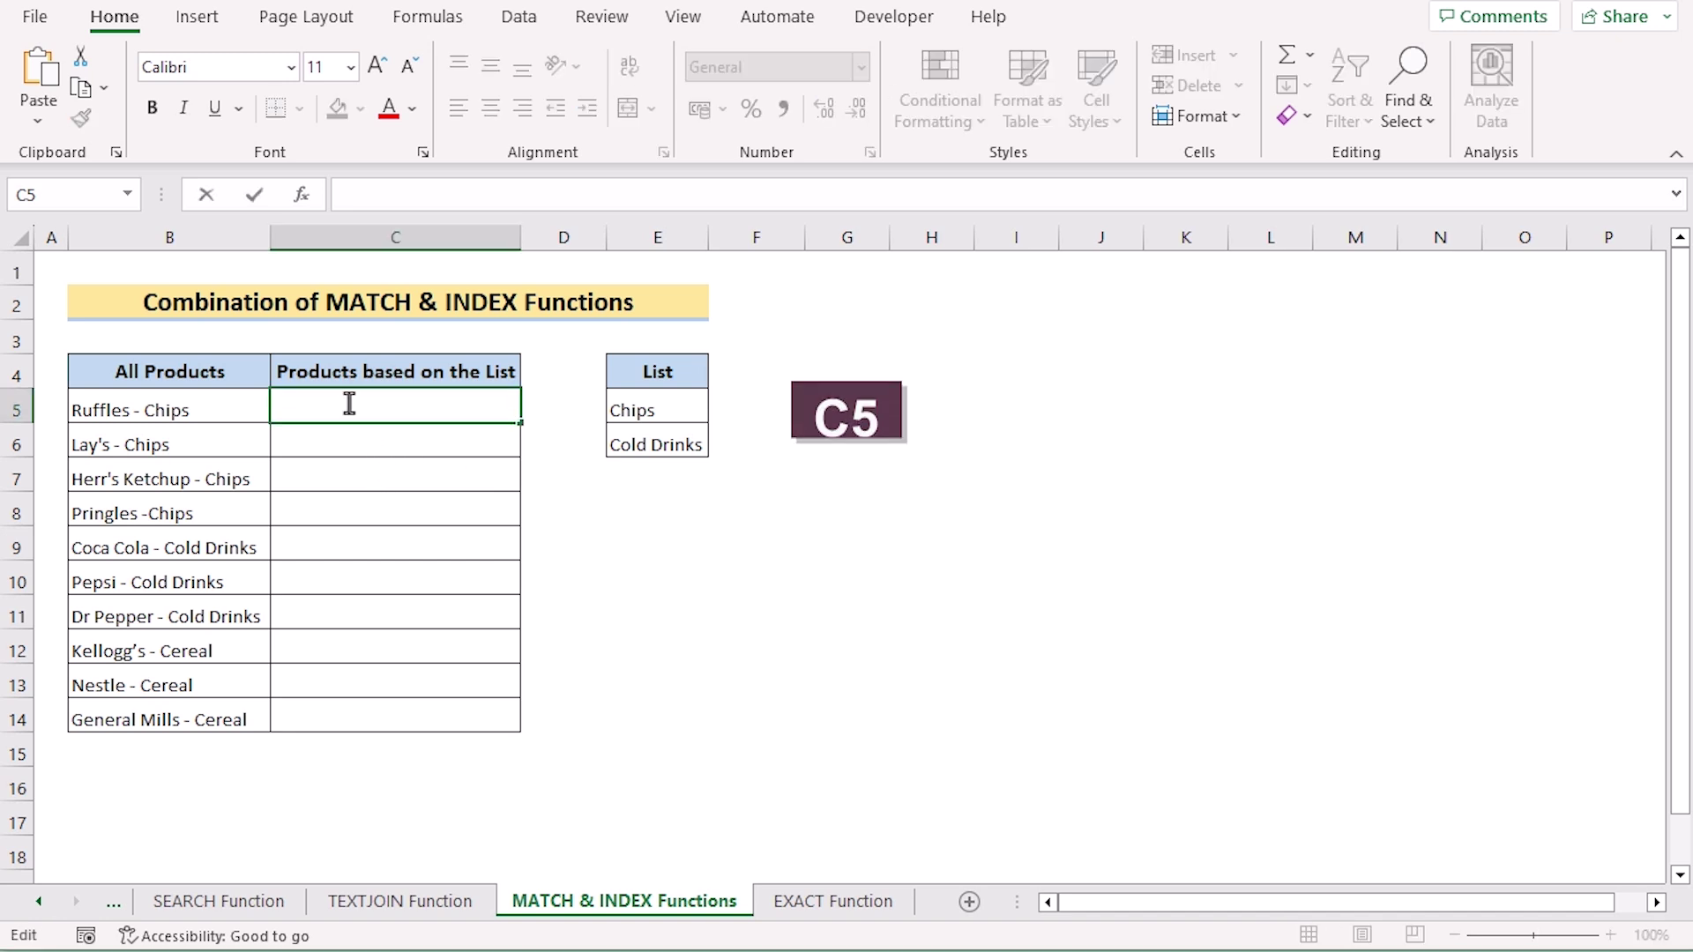
text(IFE)
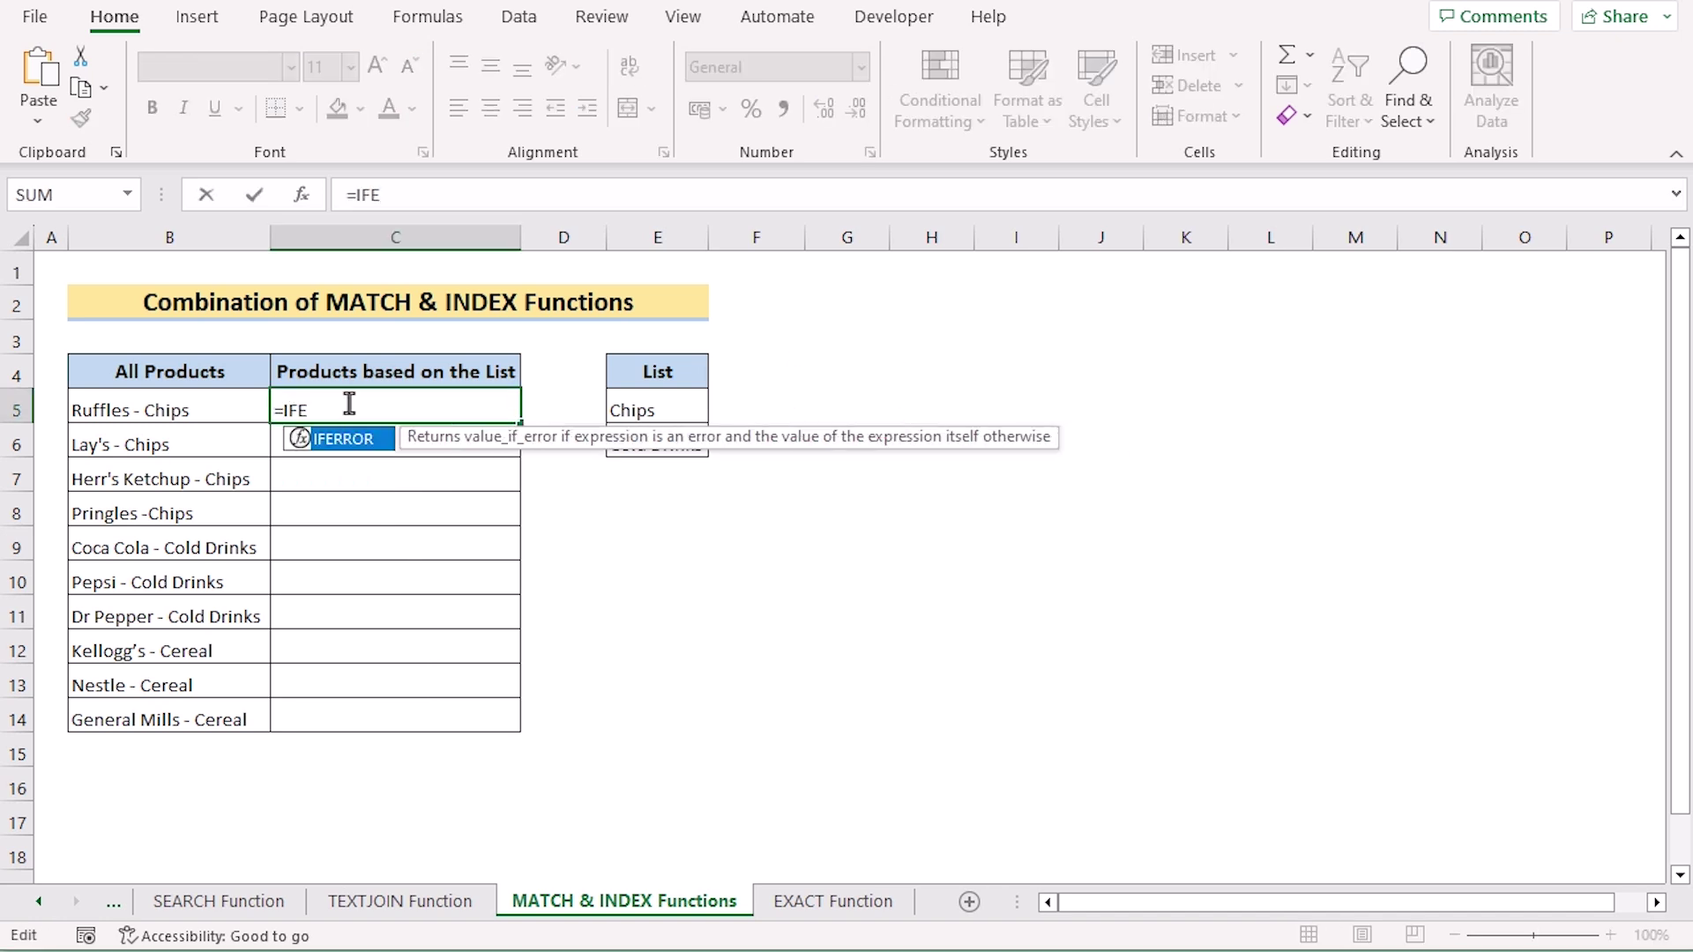
text(RR)
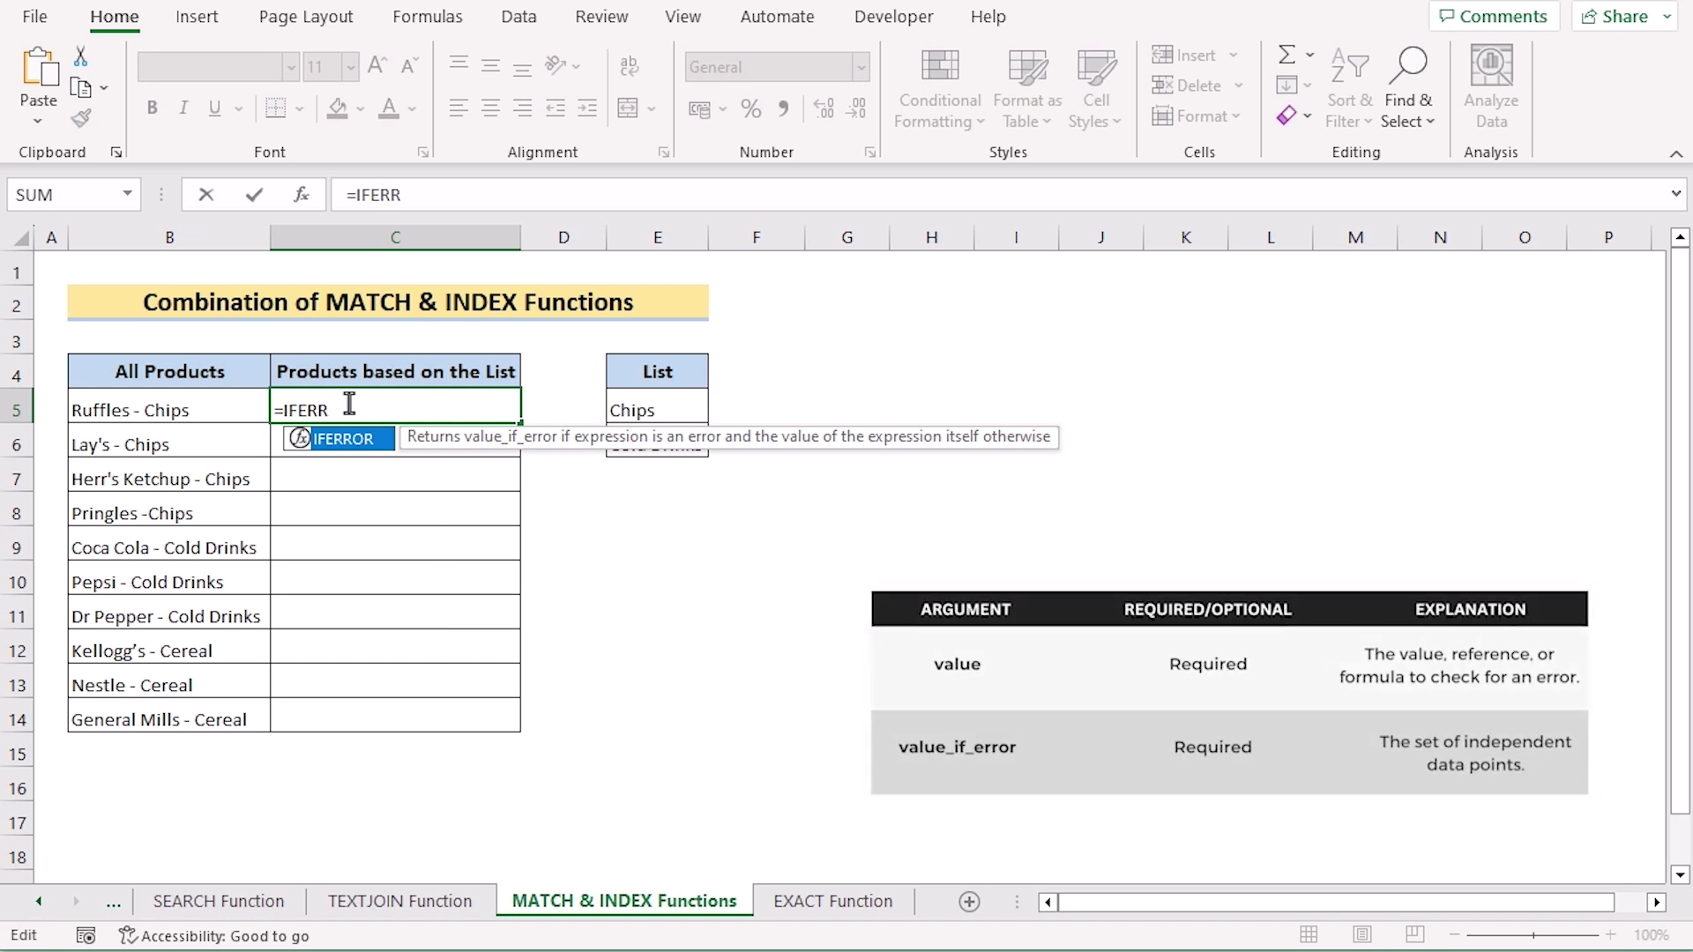
text(OR()
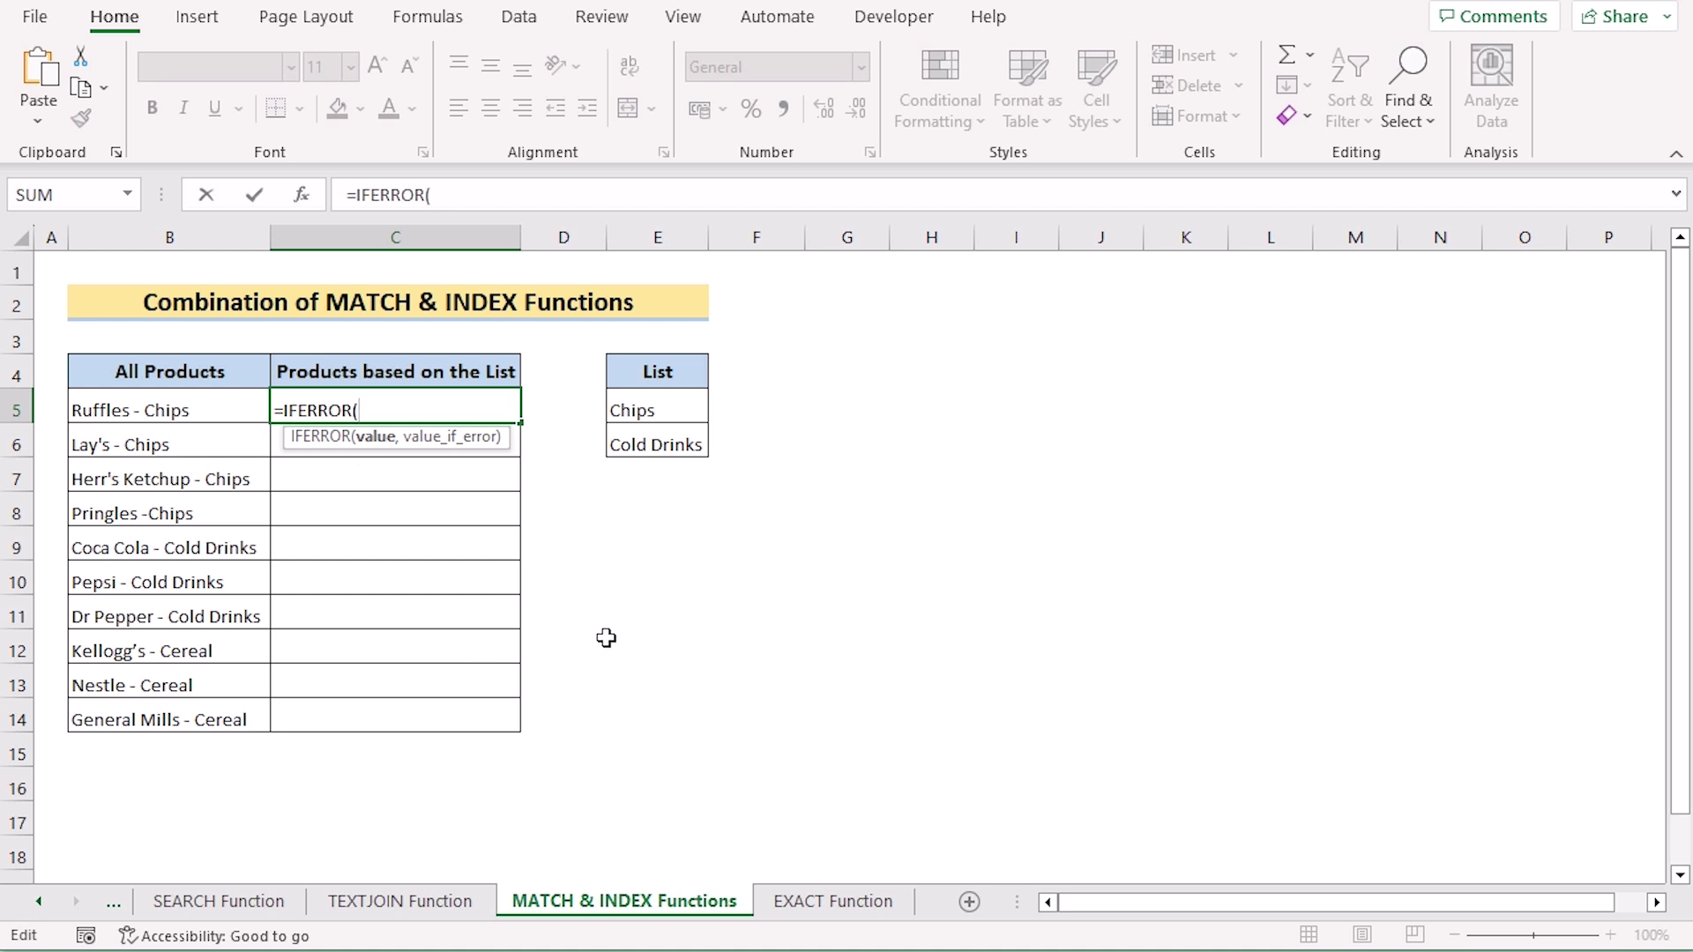
text(INDEX)
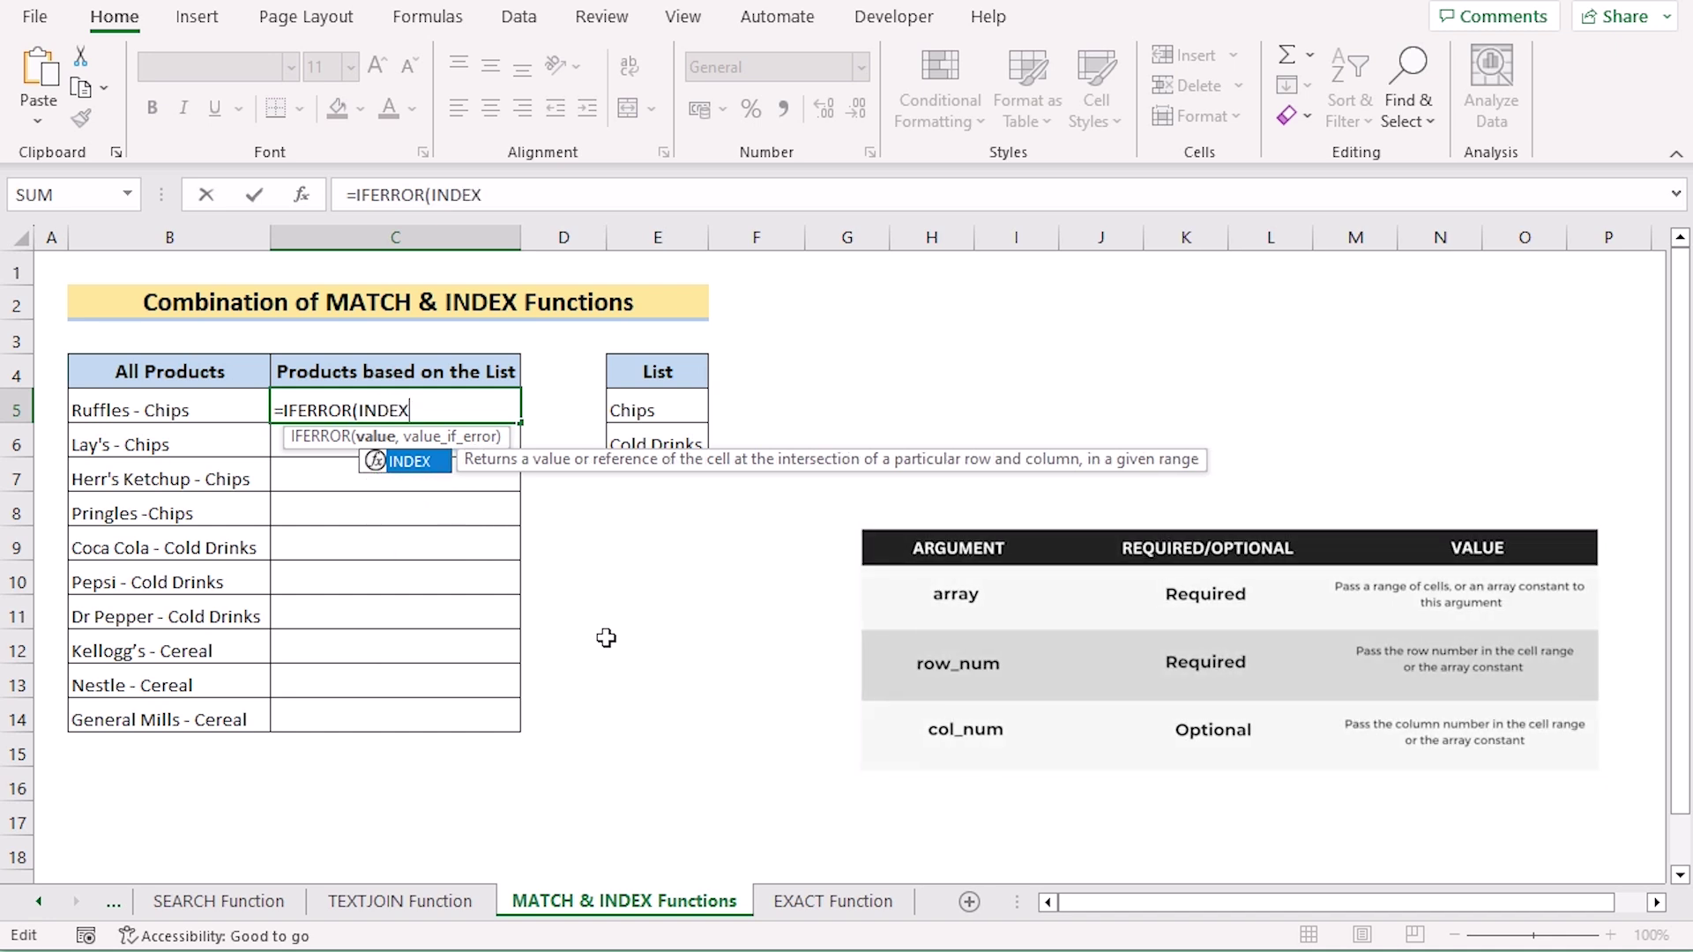
text(()
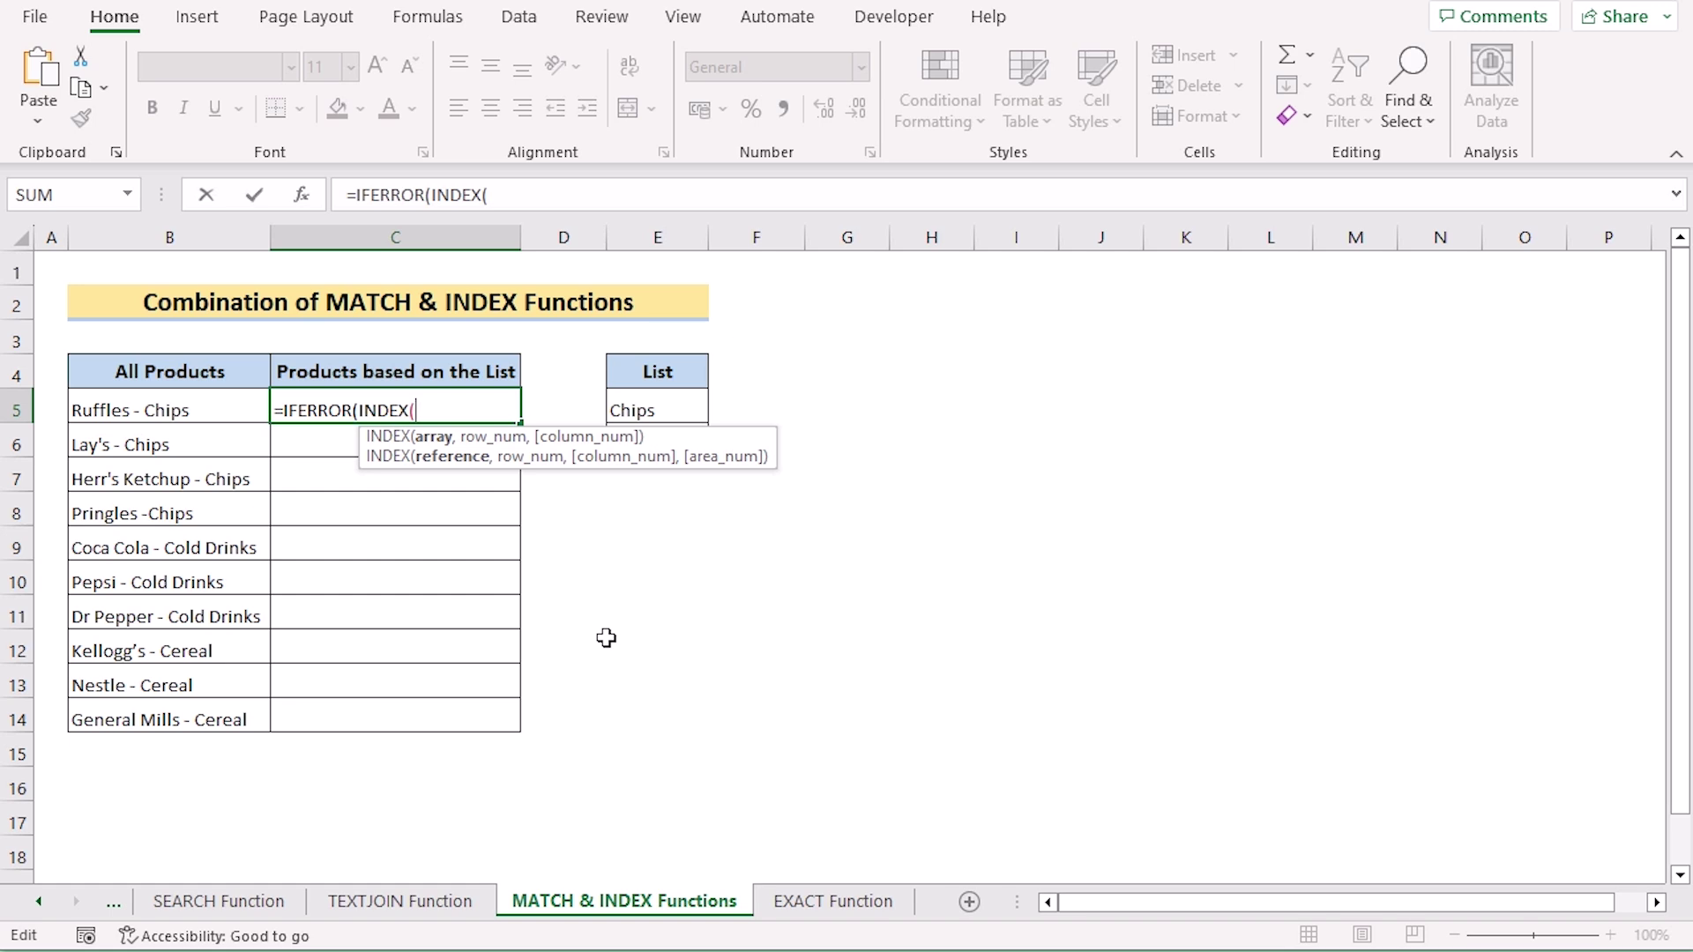
click(670, 411)
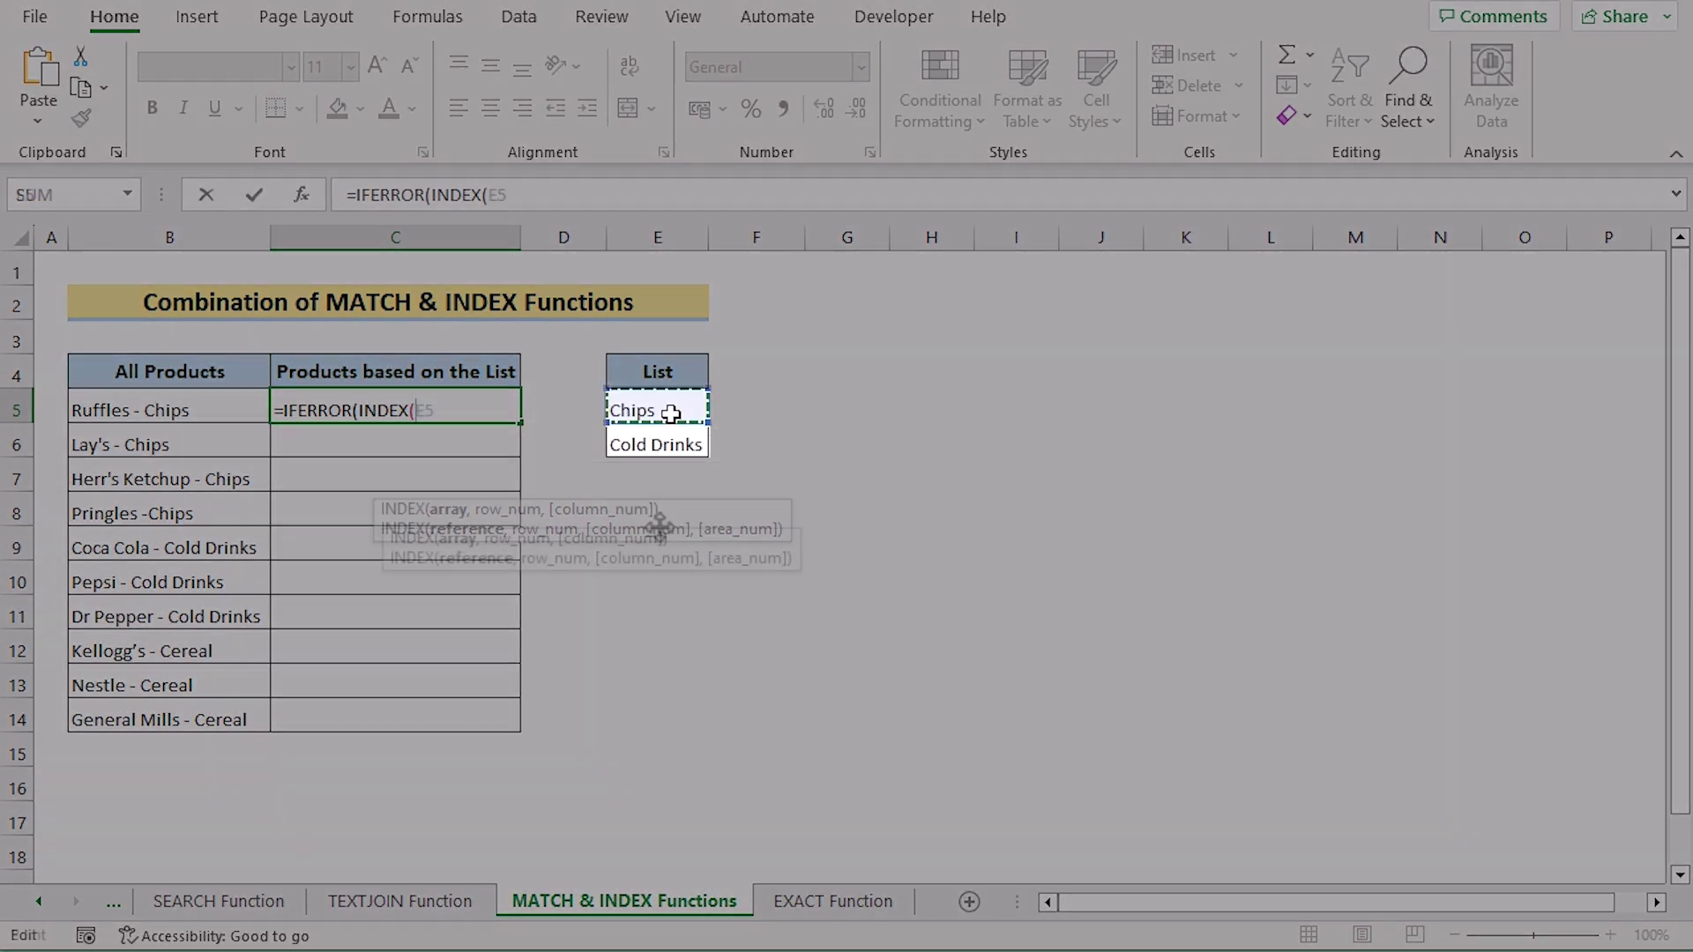
drag(670, 412, 661, 445)
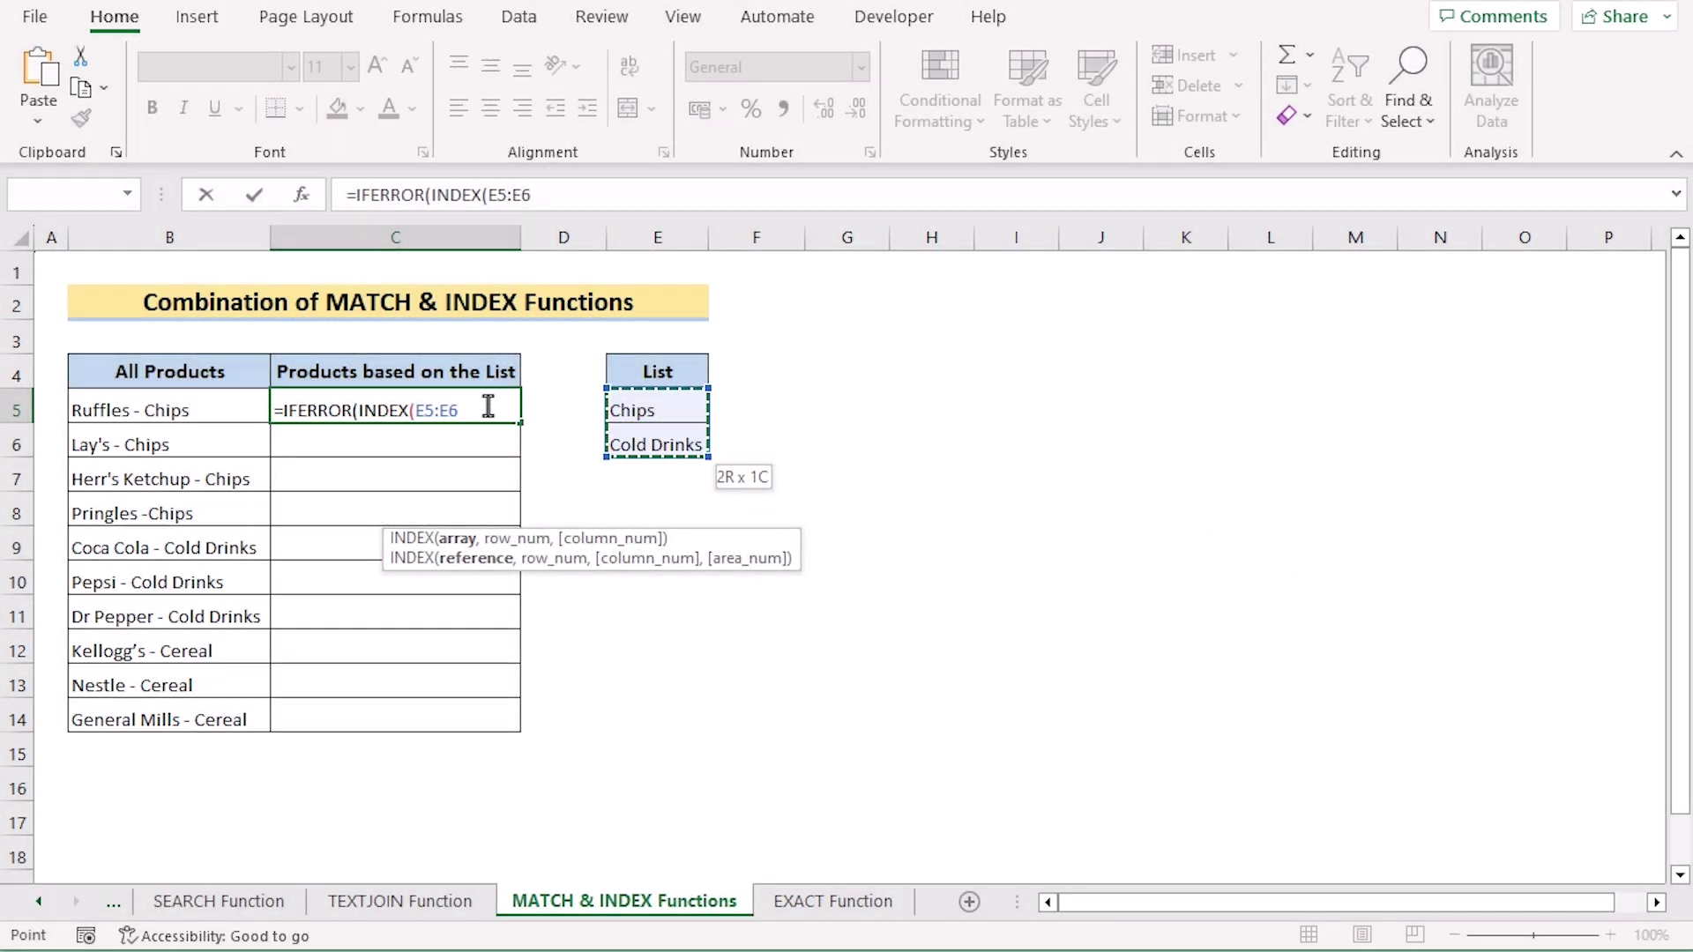
key(F4)
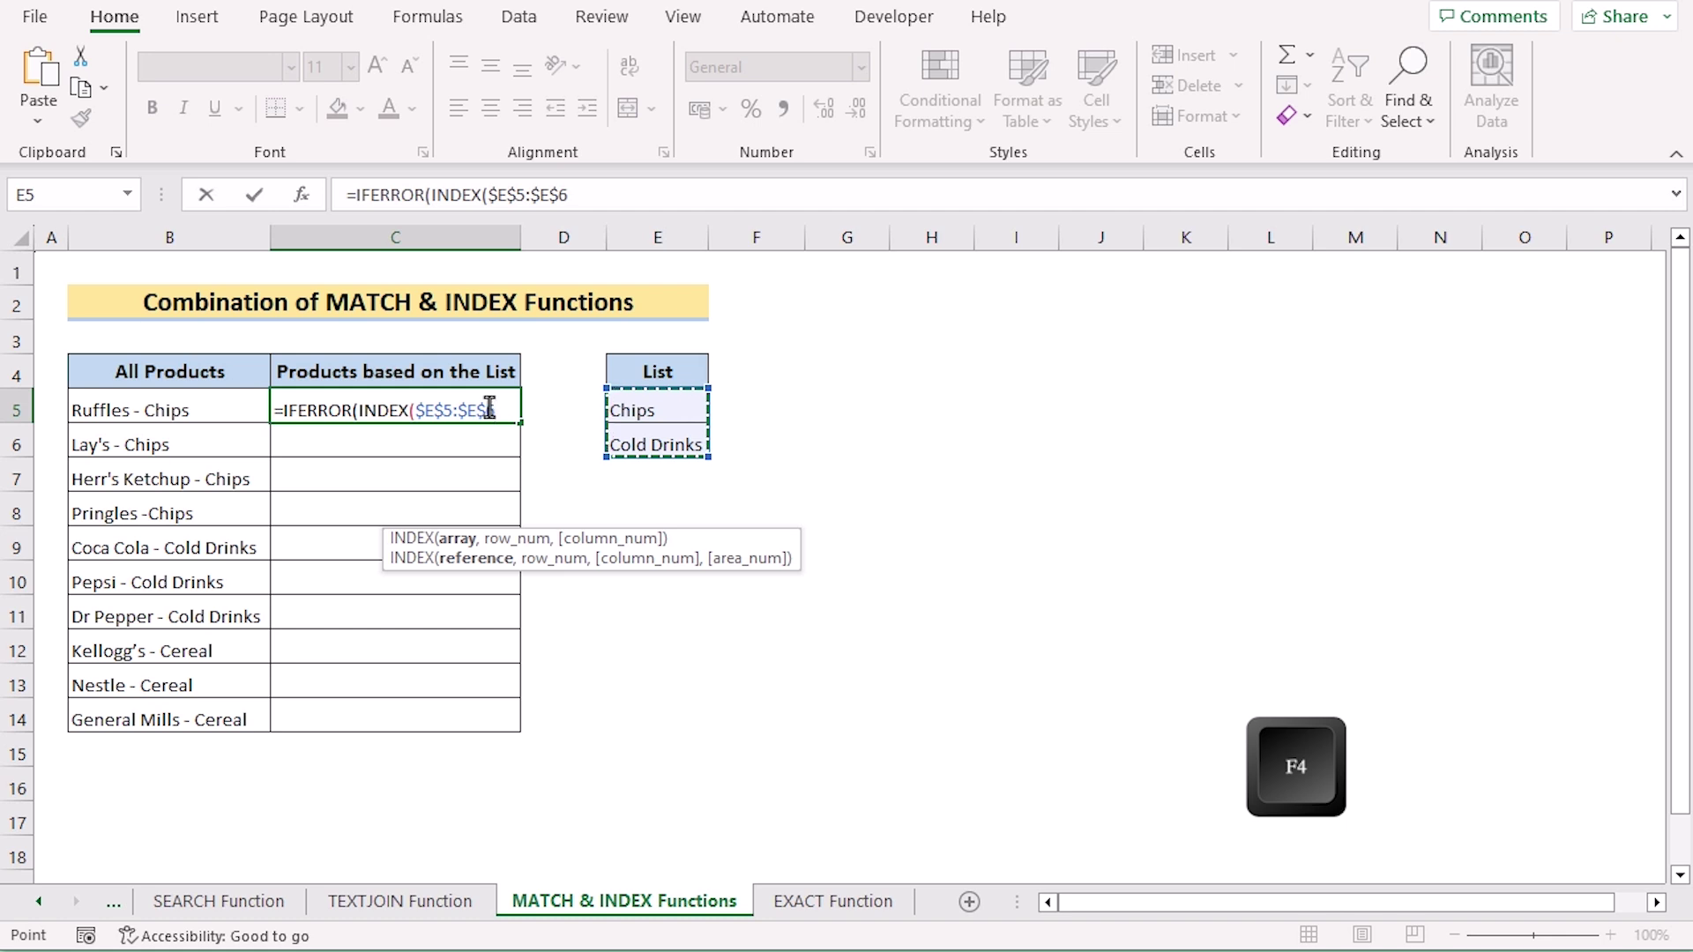
text(,)
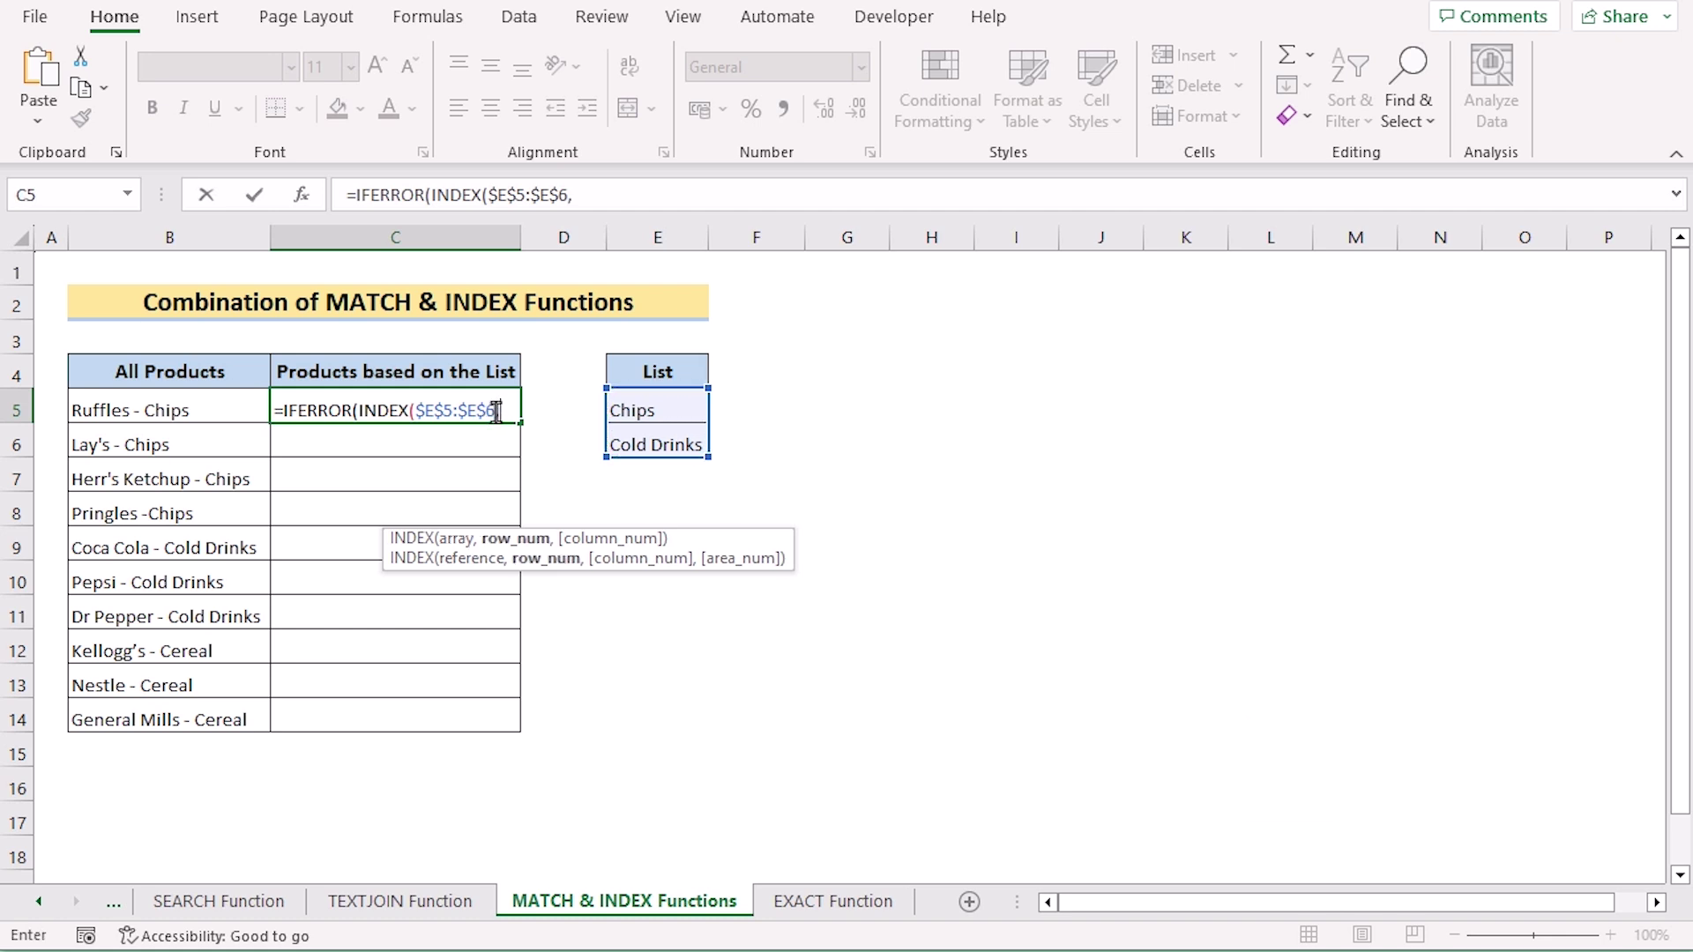
text(MATCH)
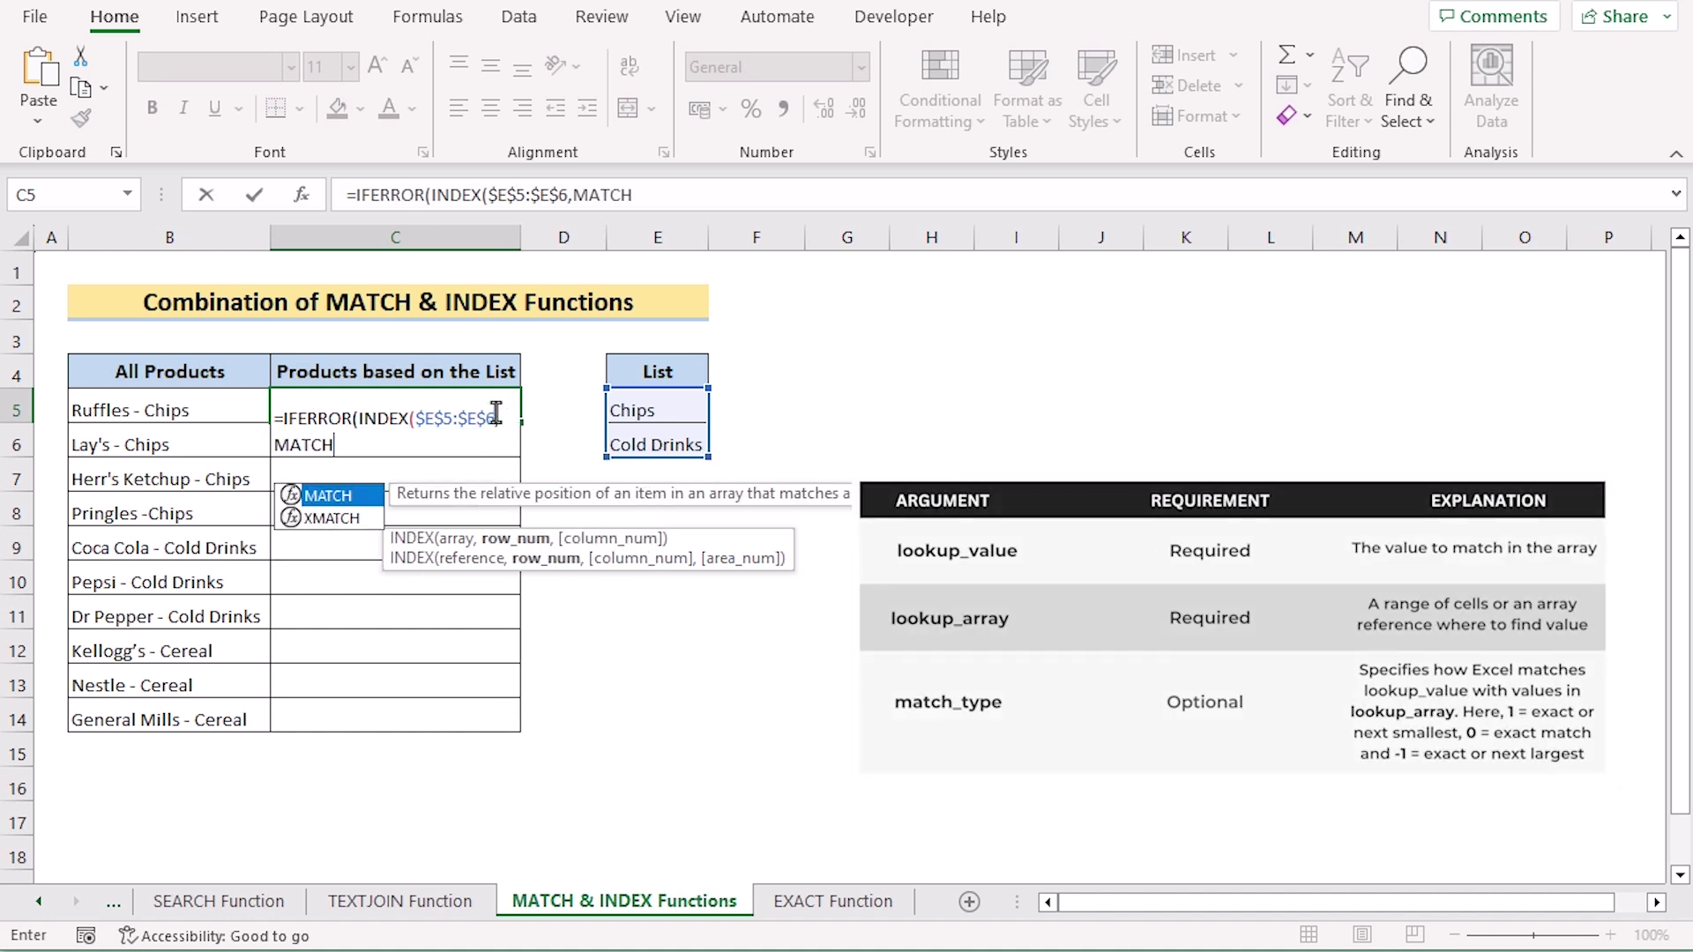
text(()
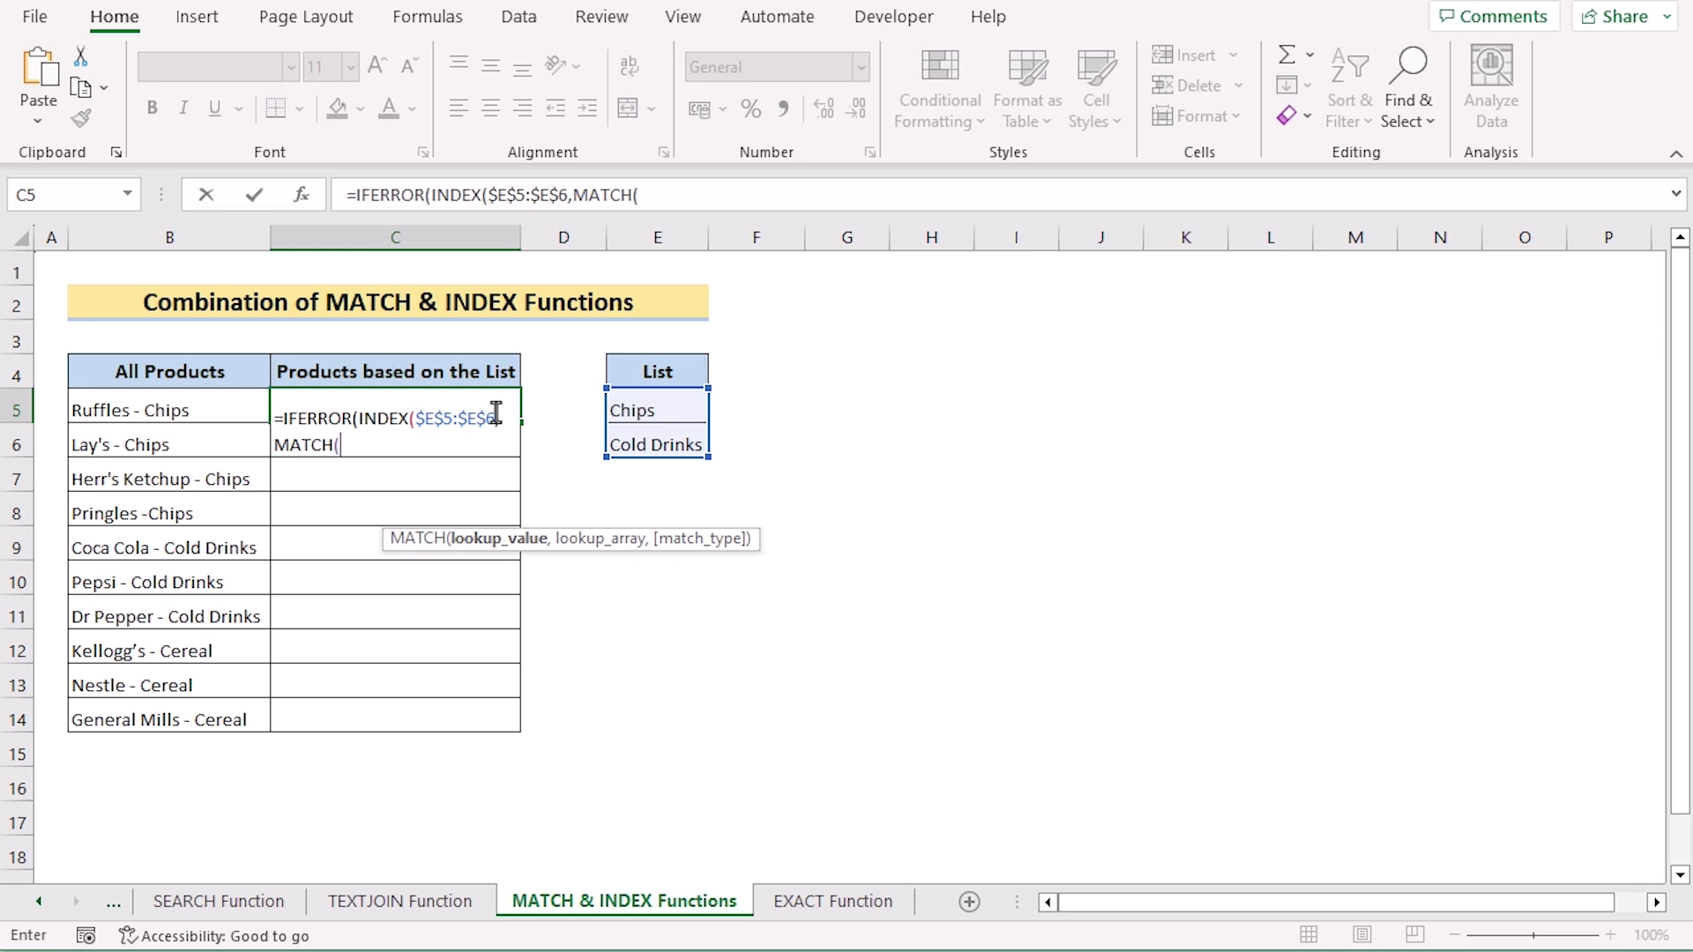
text(1,)
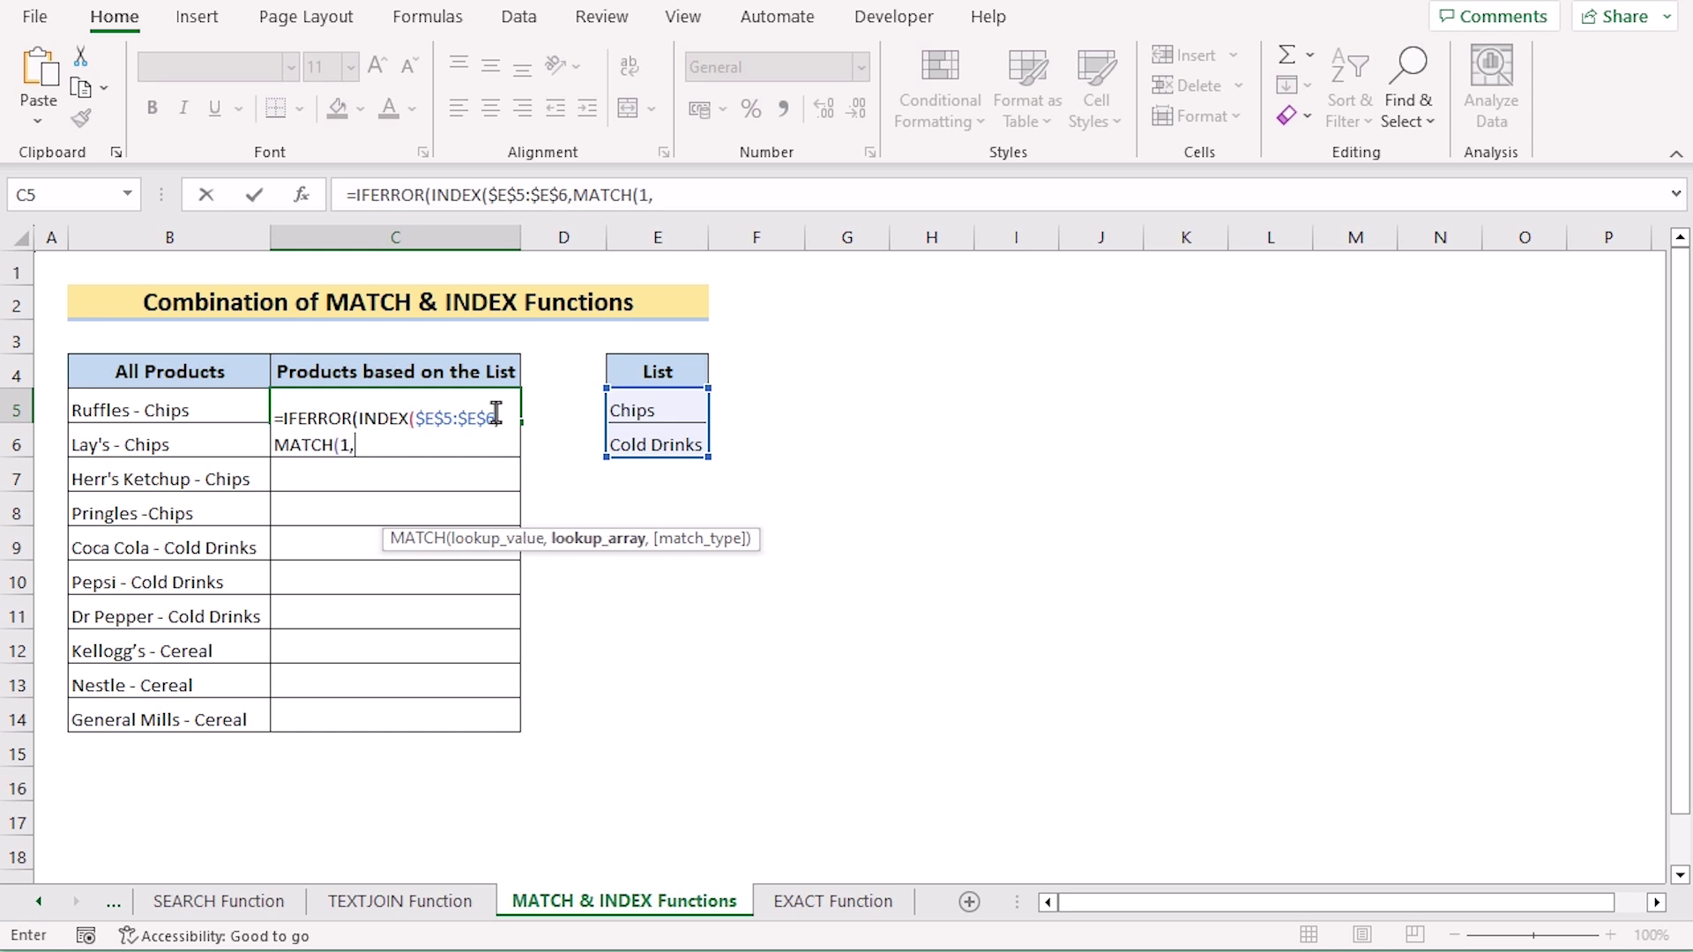
text(CO)
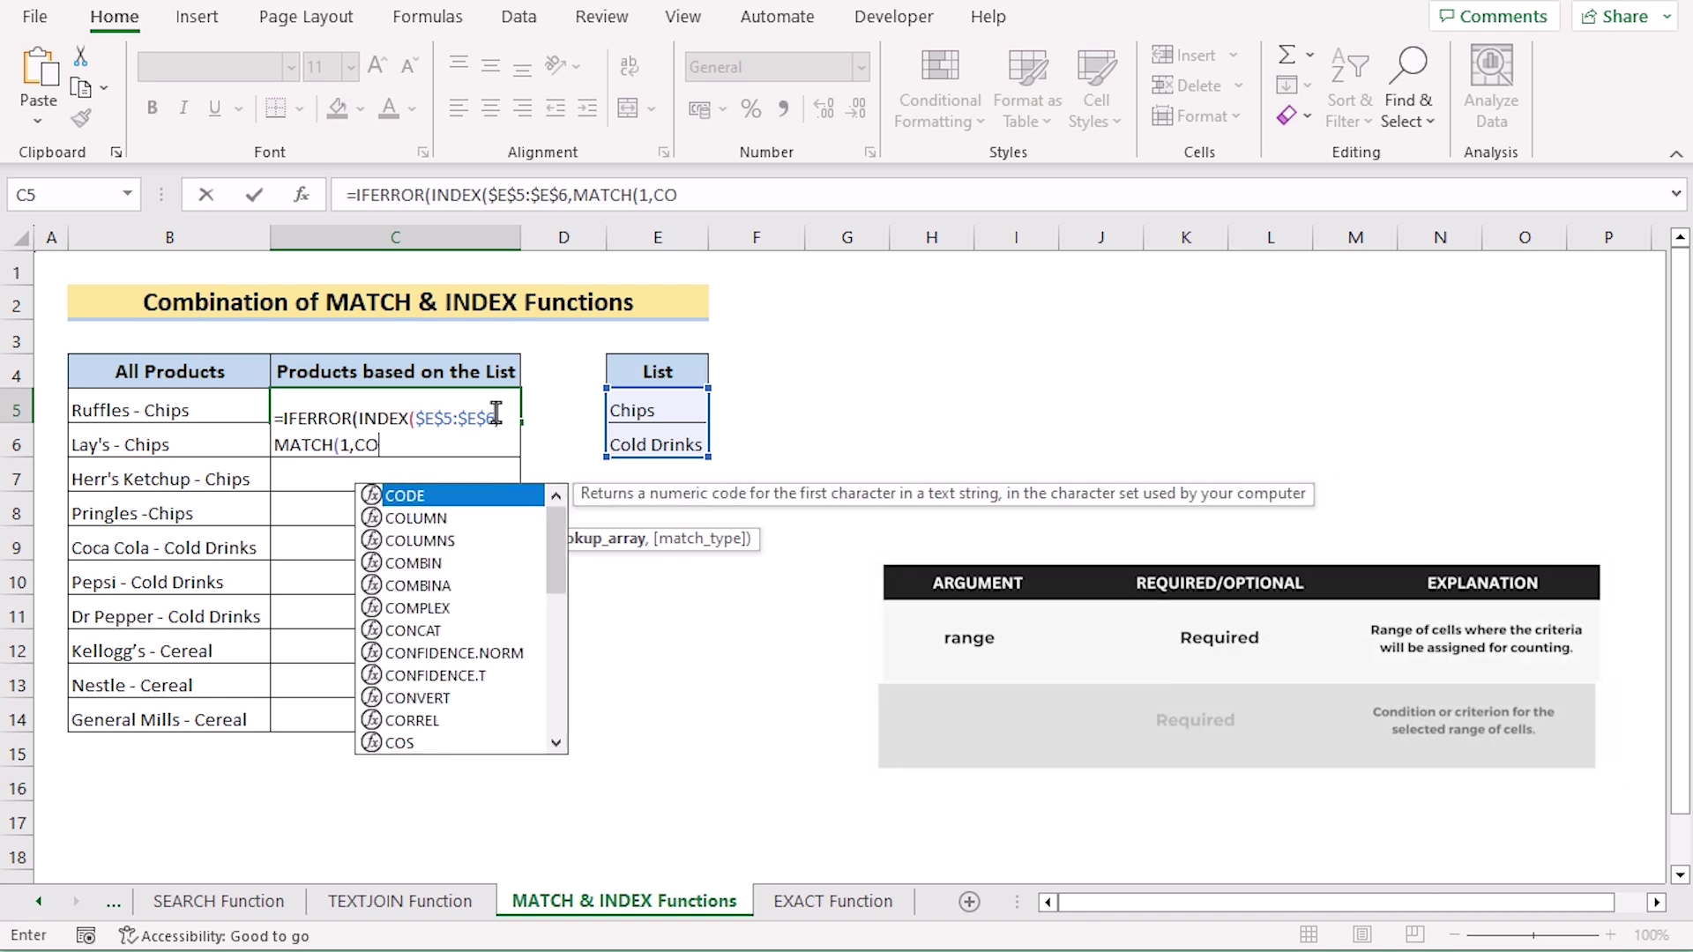
text(UNTIF()
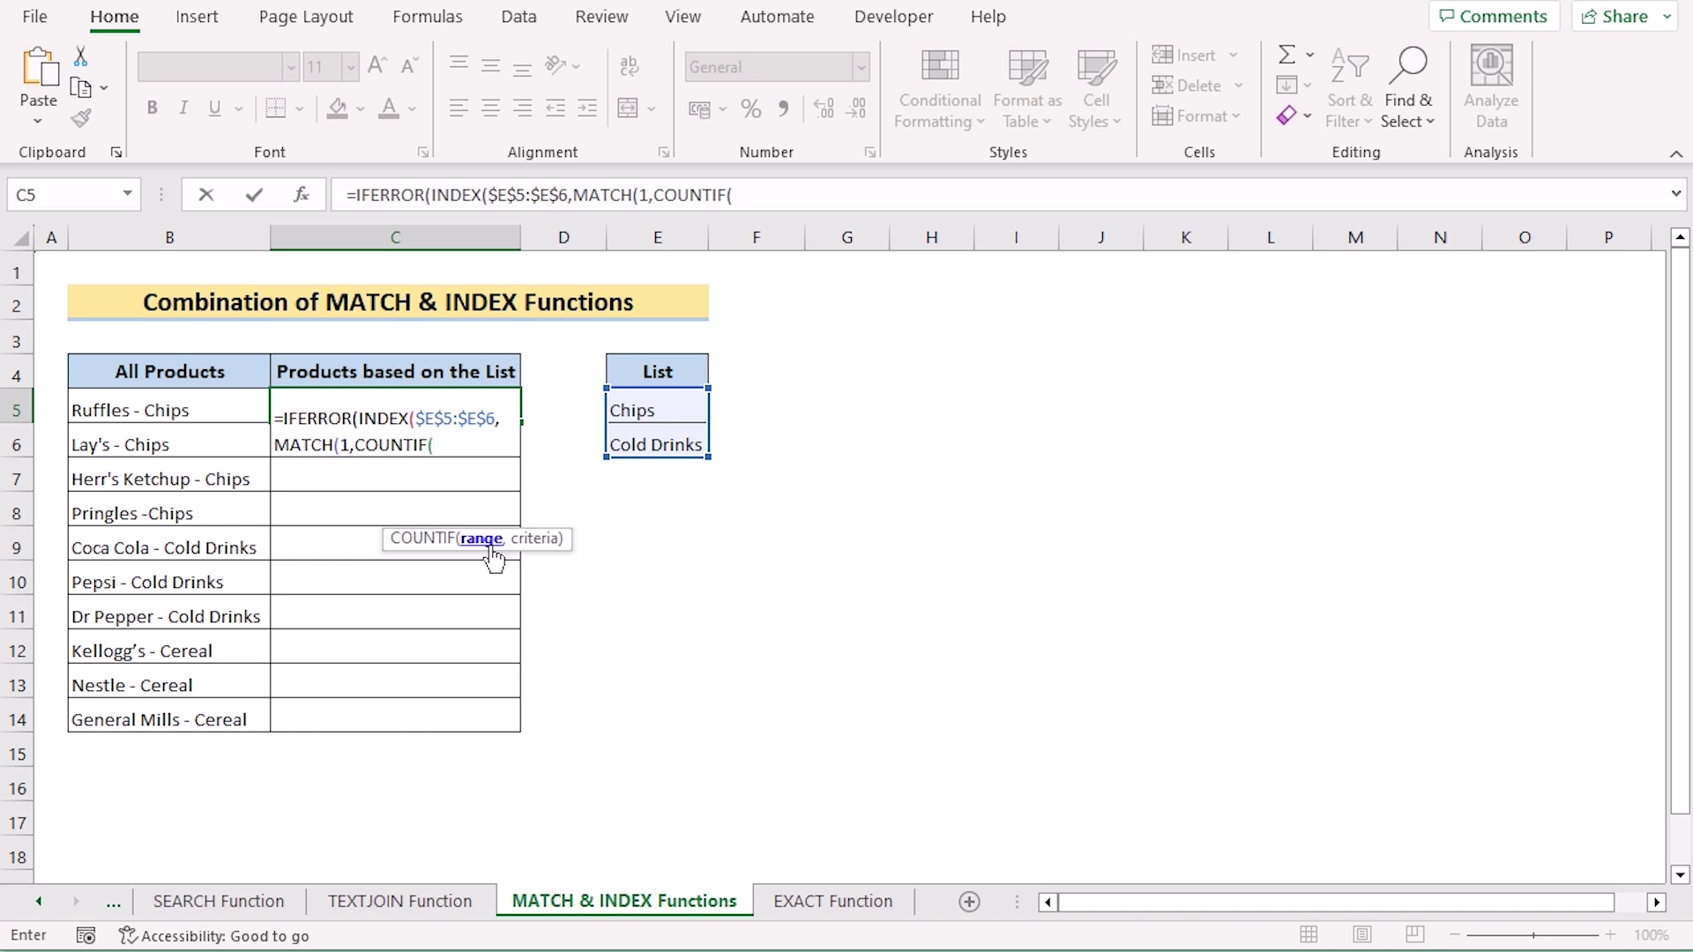
Step: Complete C5's formula with COUNTIF(B5,"*"&$E$5:$E$6&"*"), exact-match MATCH and an empty-string fallback
click(193, 412)
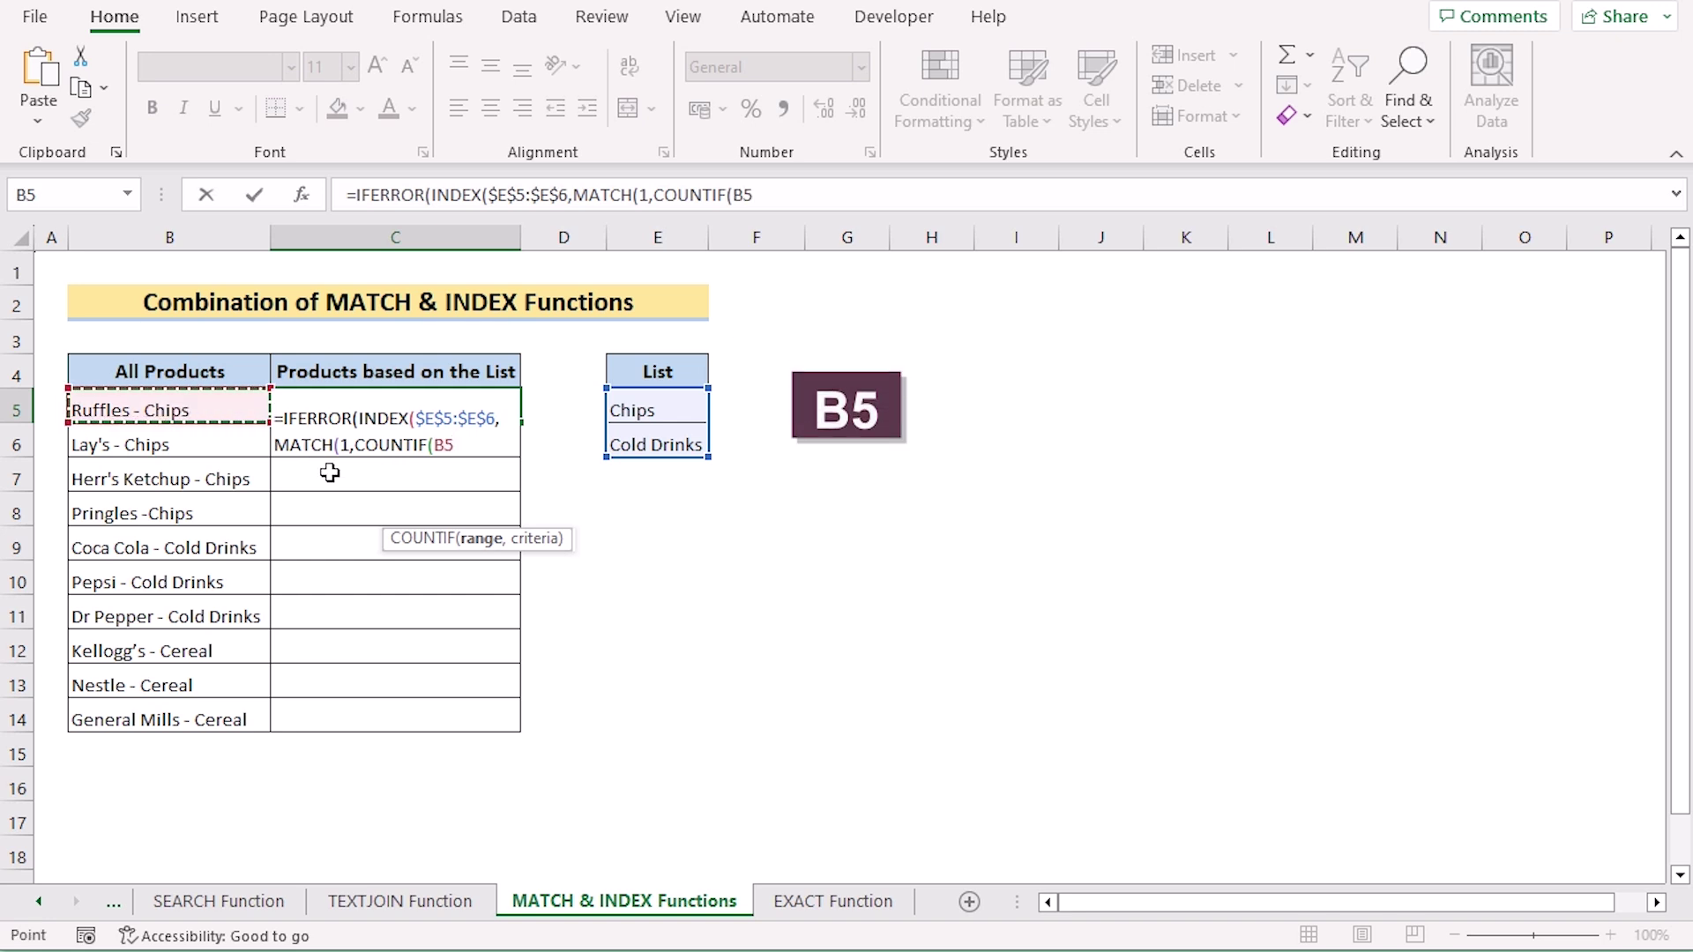
text(,)
text("*)
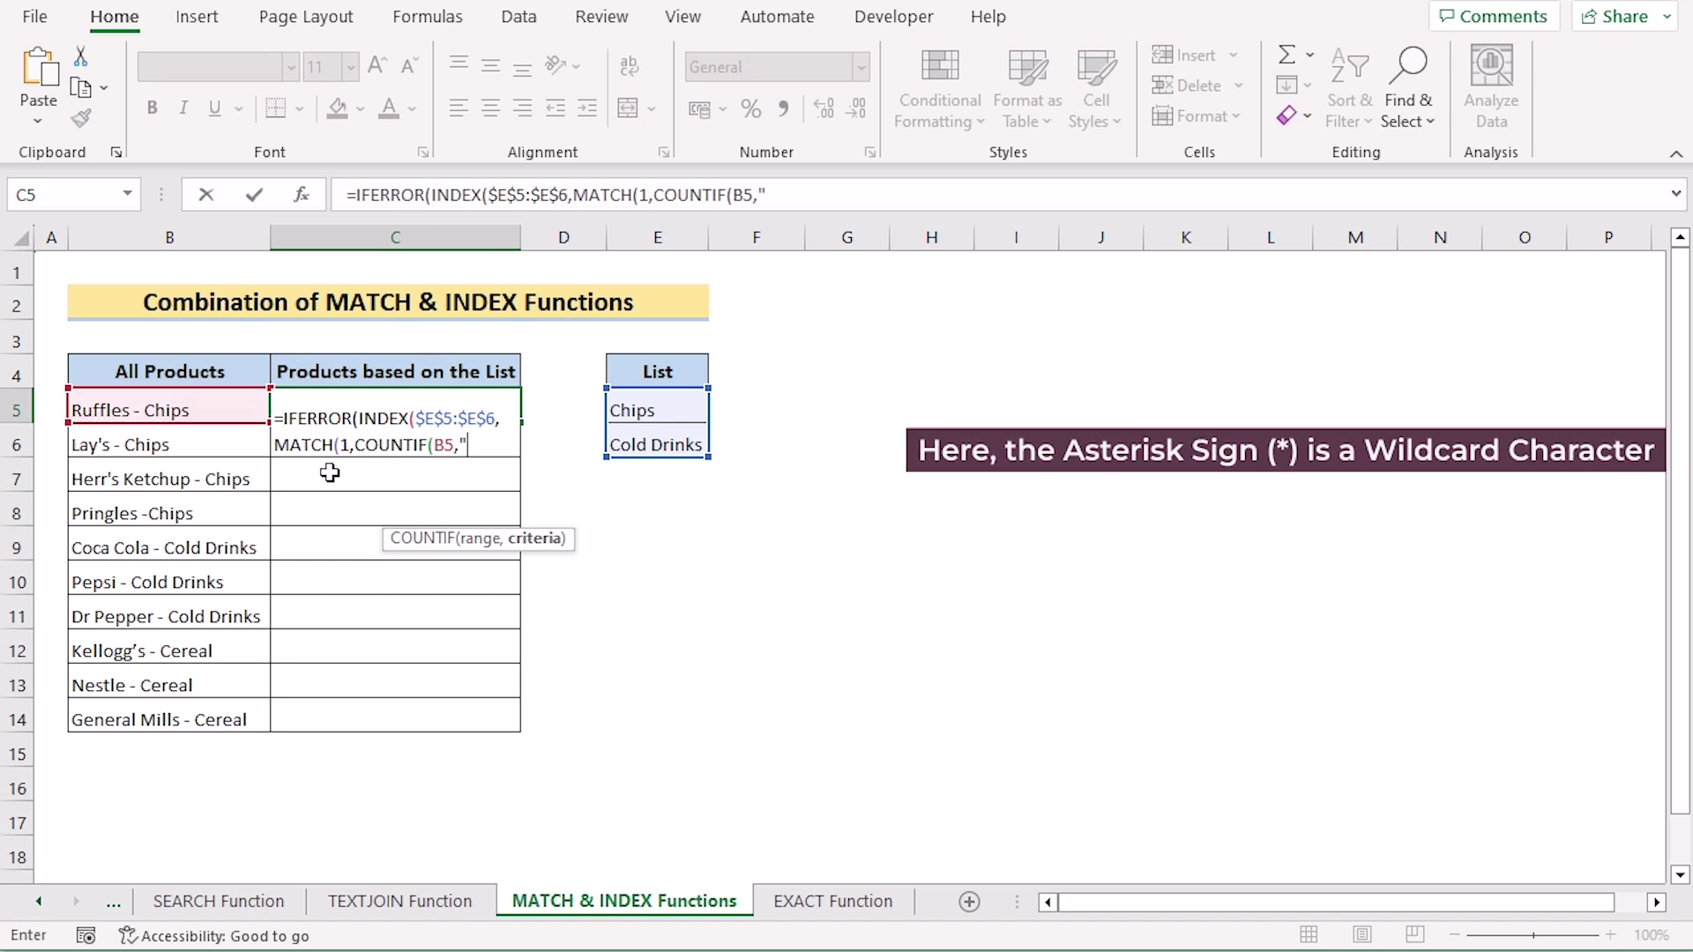
text(")
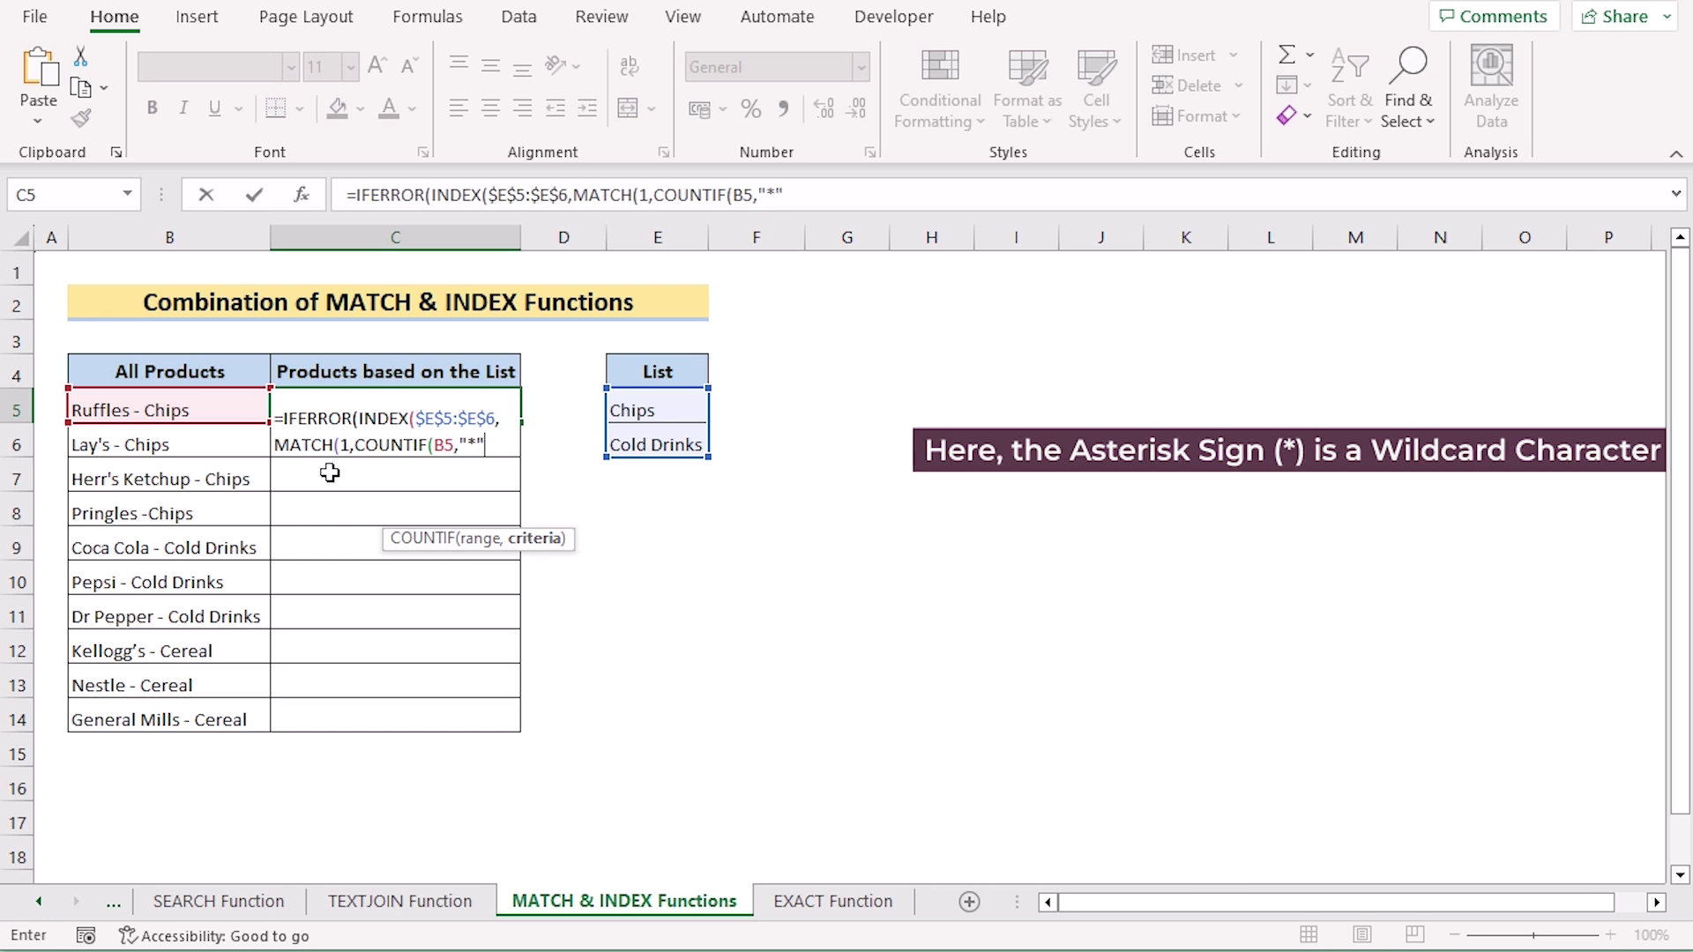
text(&)
drag(646, 412, 645, 446)
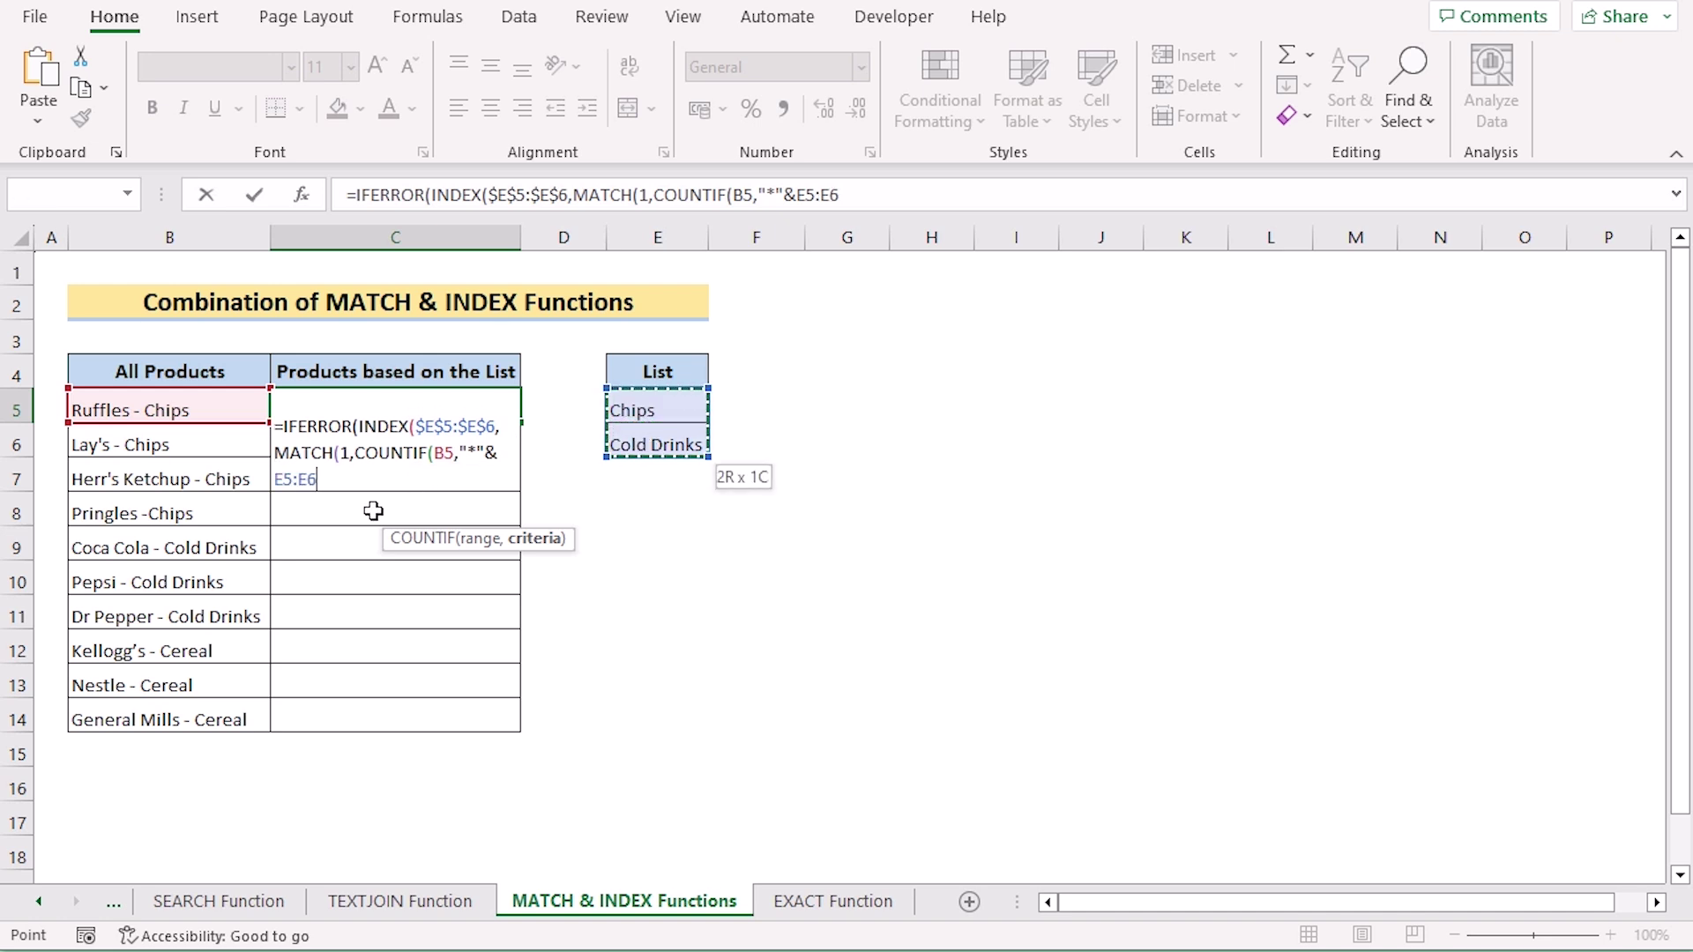
key(F4)
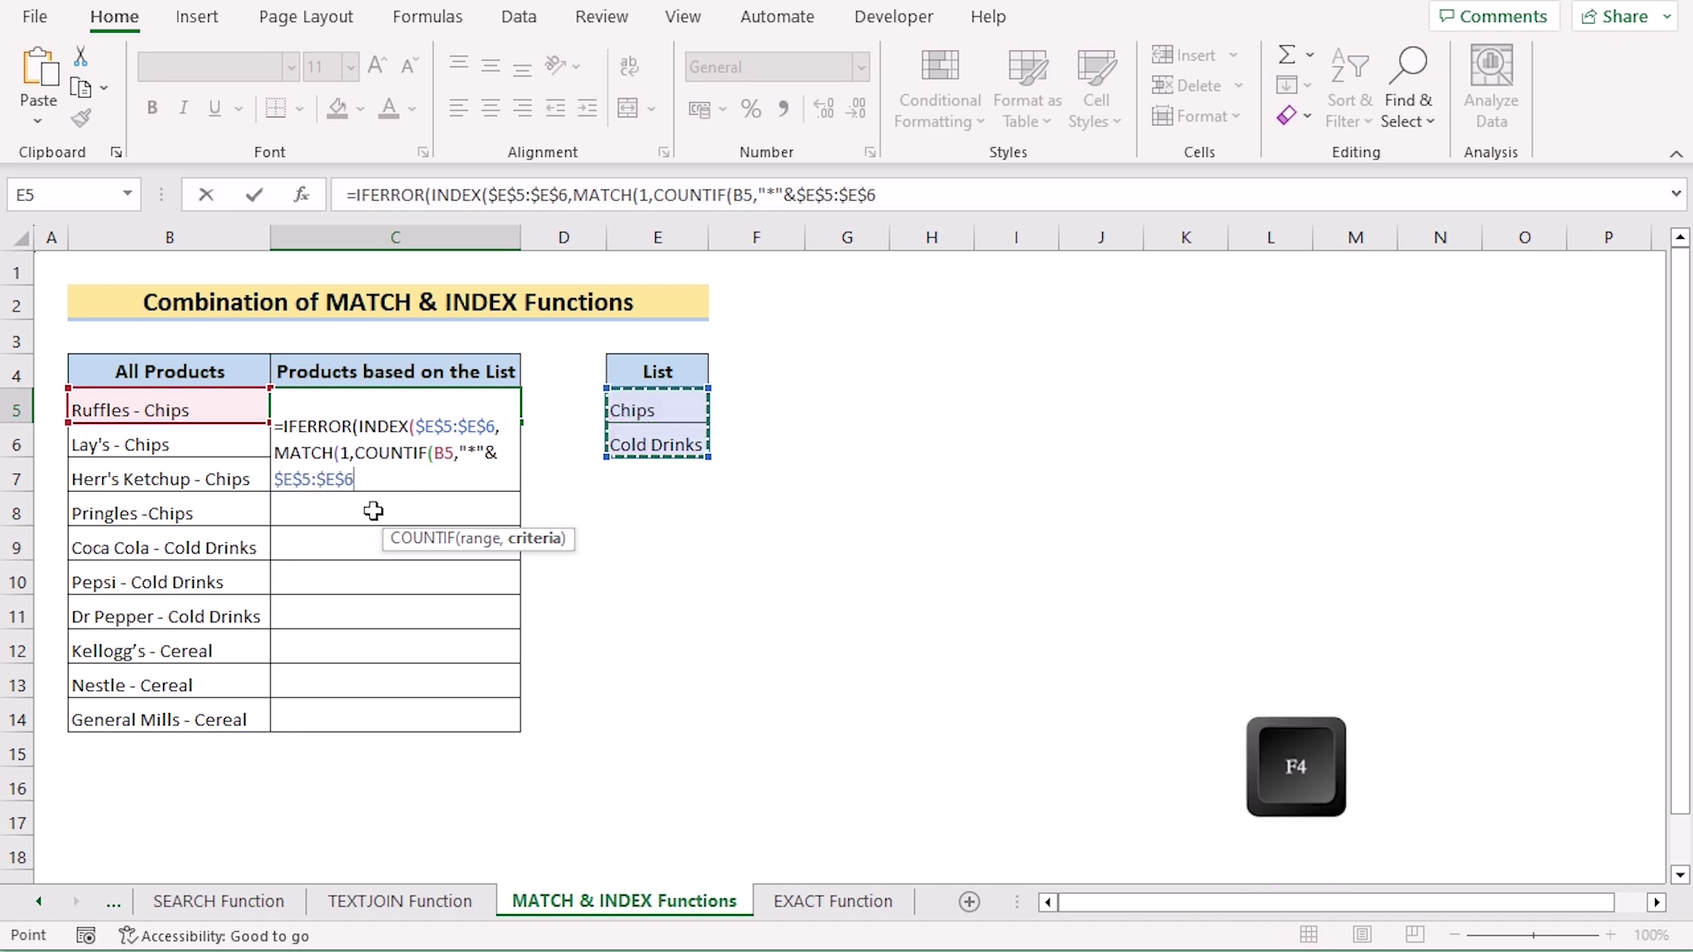
text(&"*")
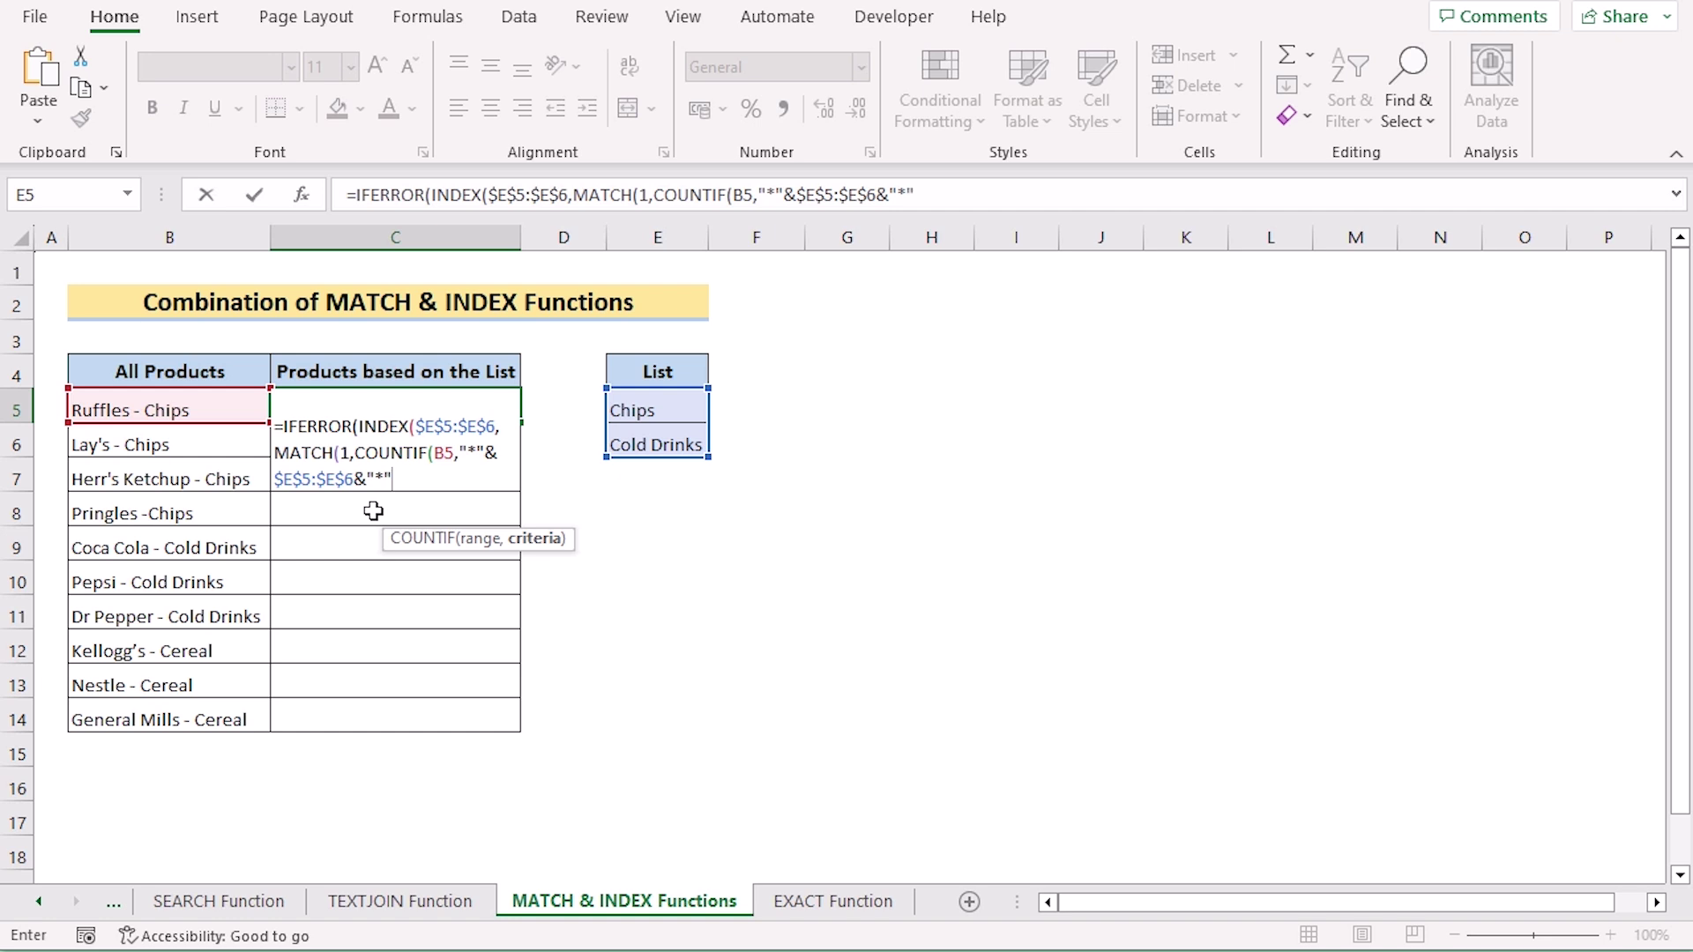
text())
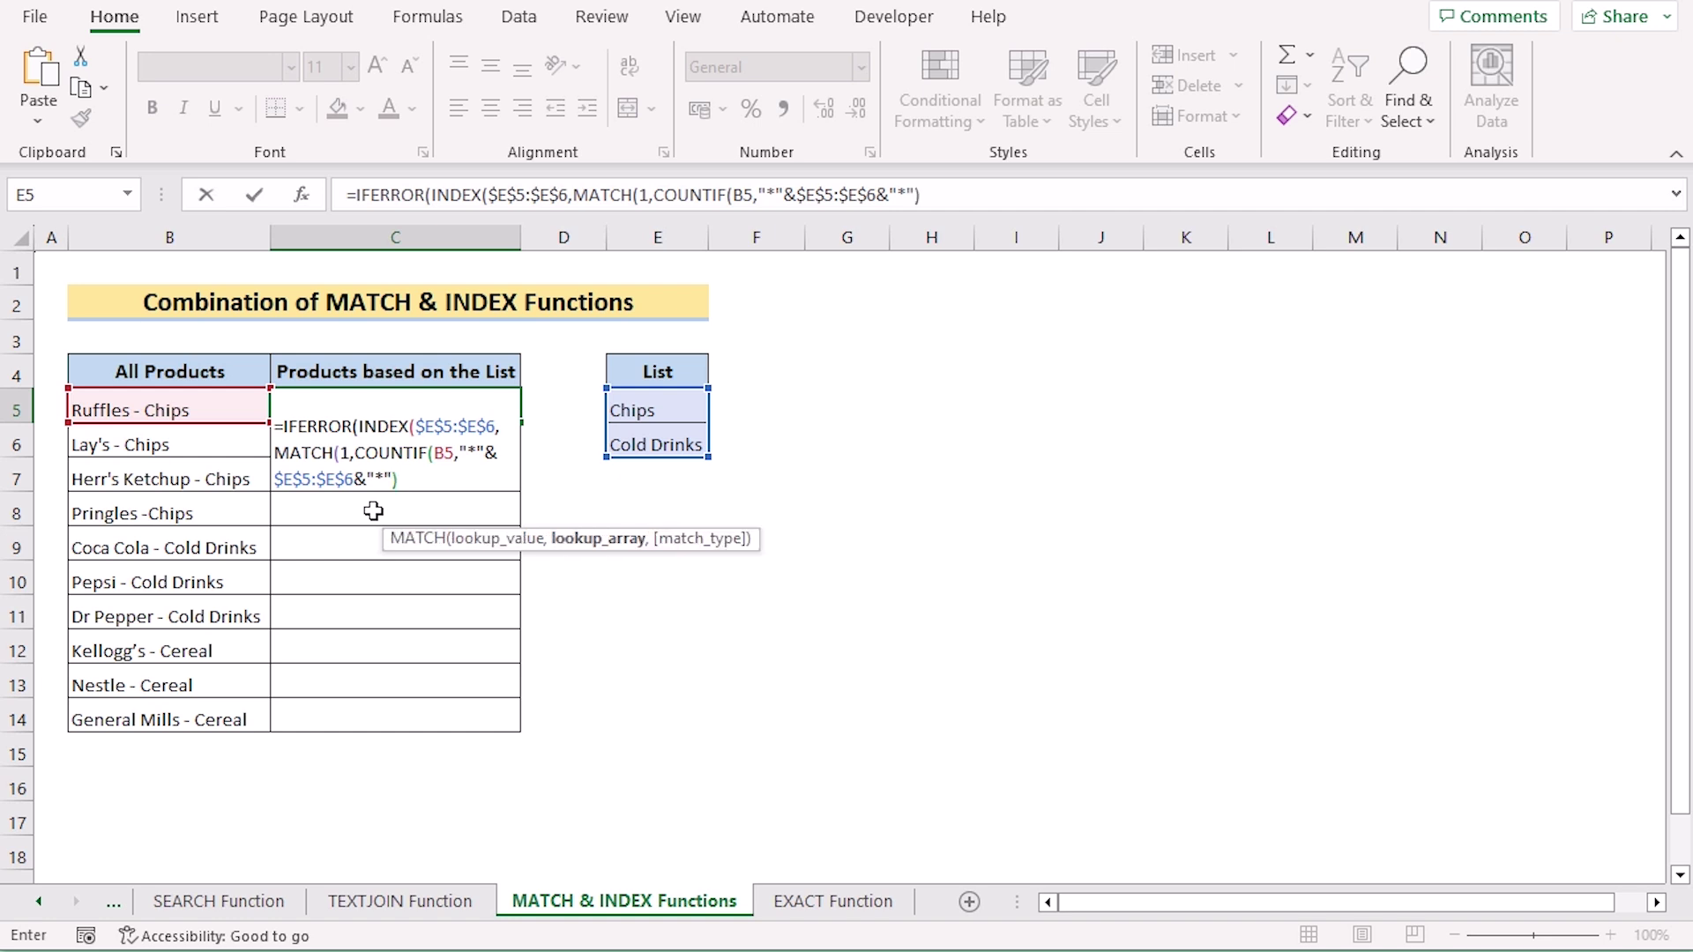
text(,)
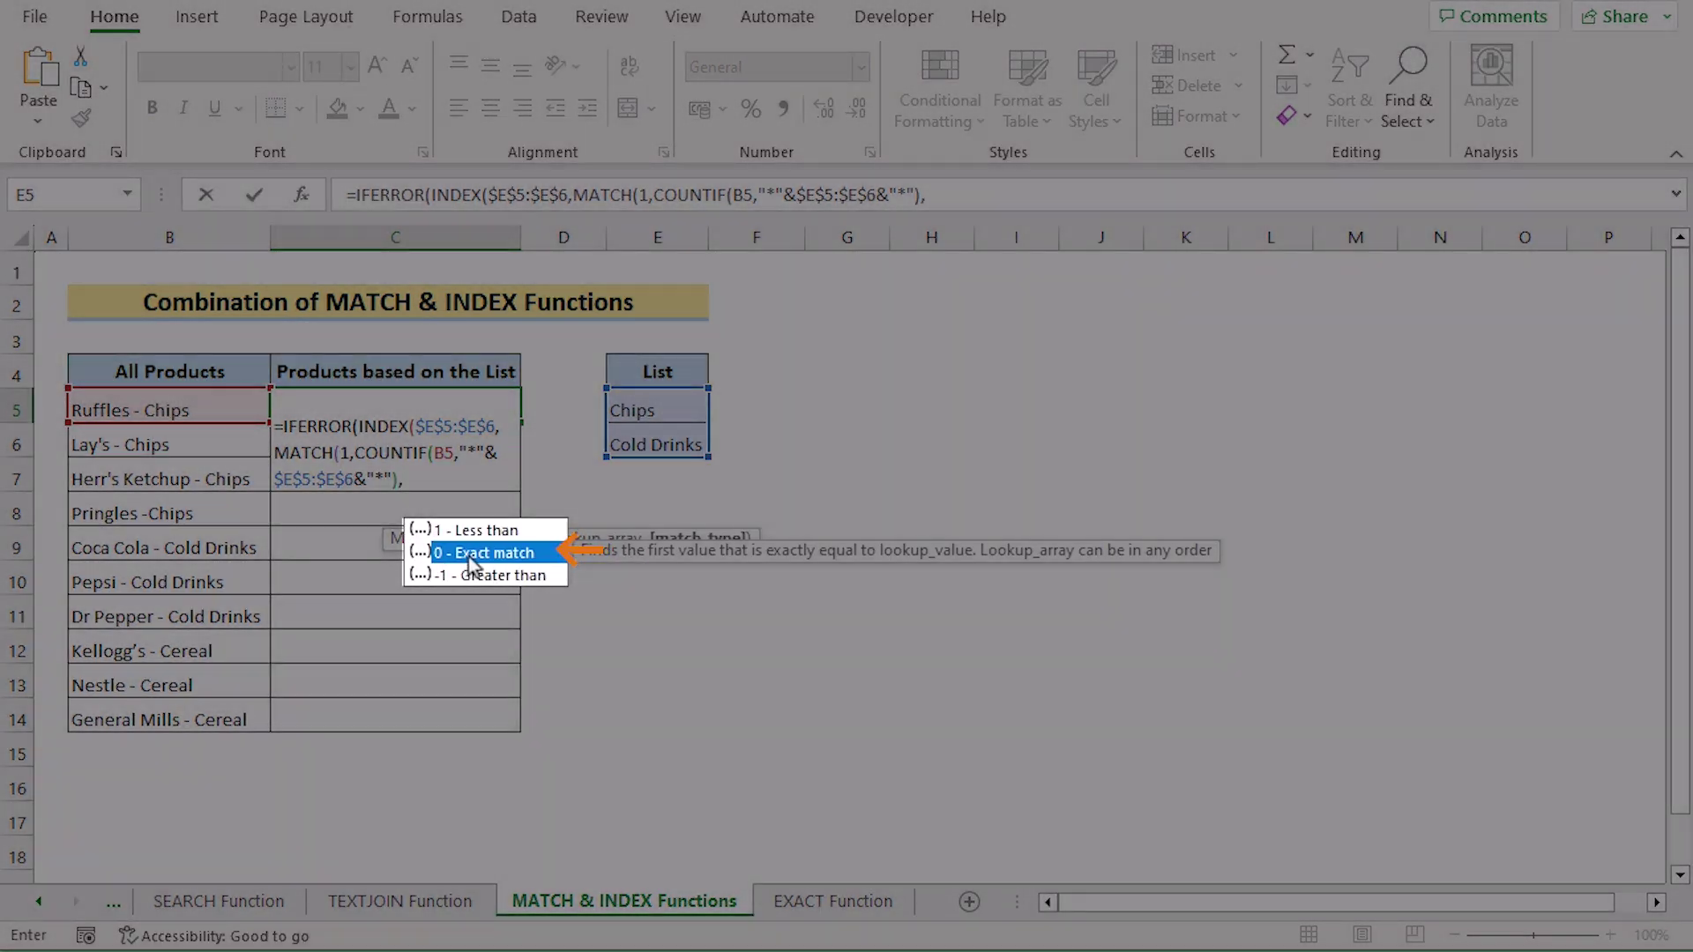
double_click(468, 552)
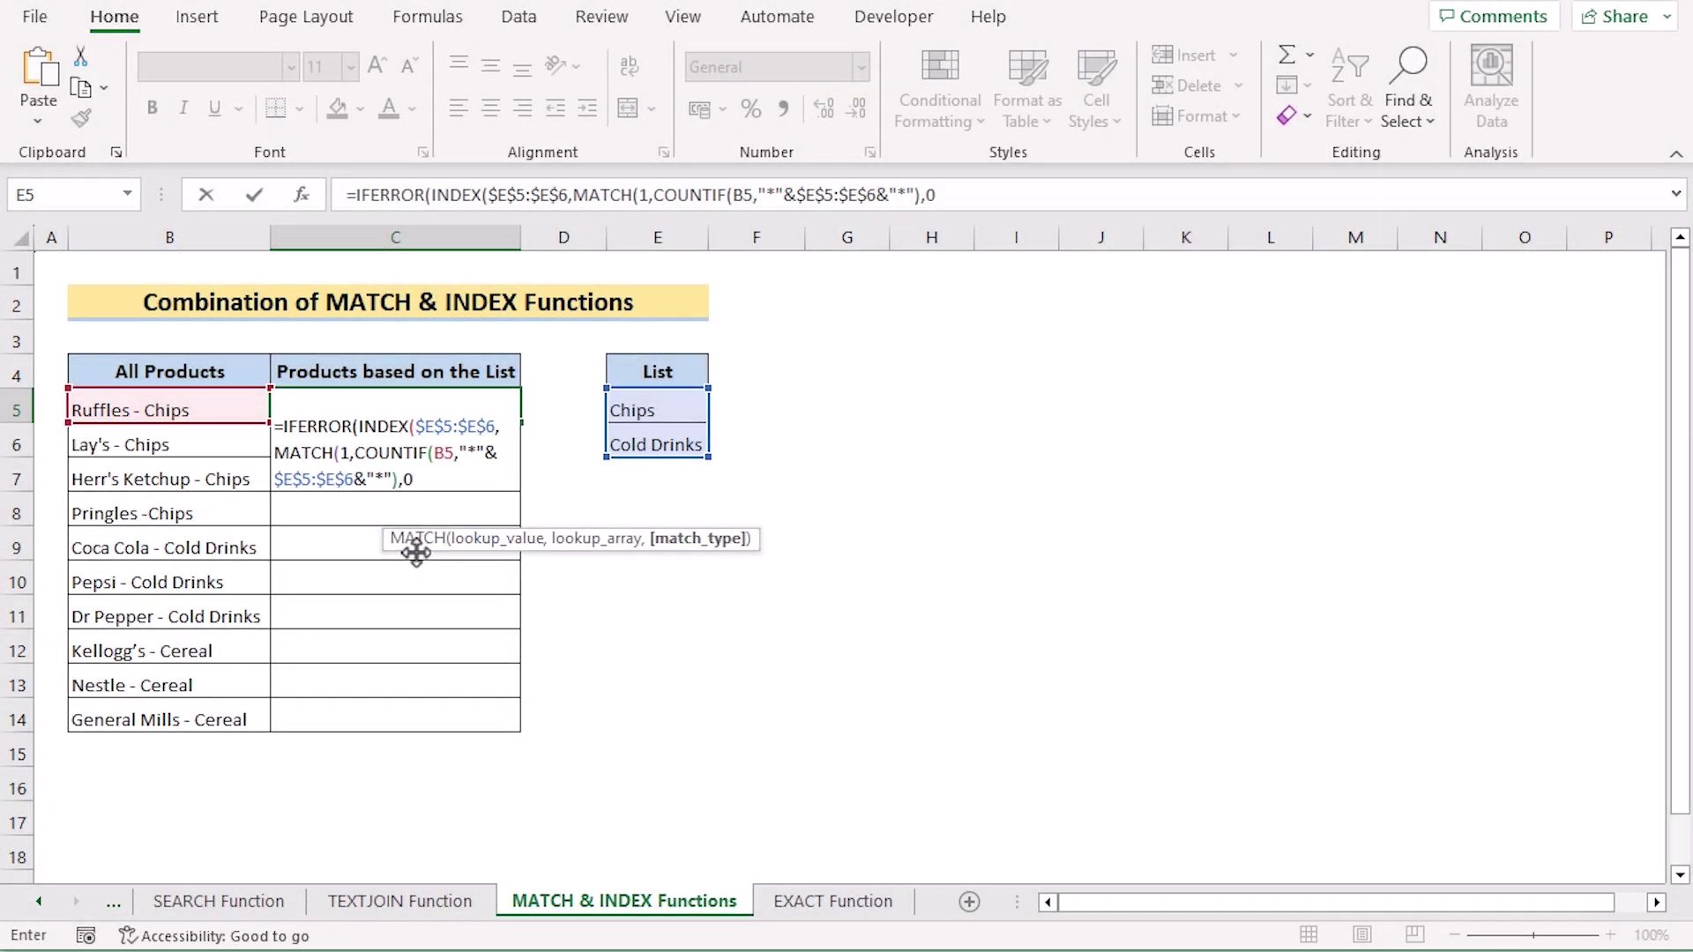
text())
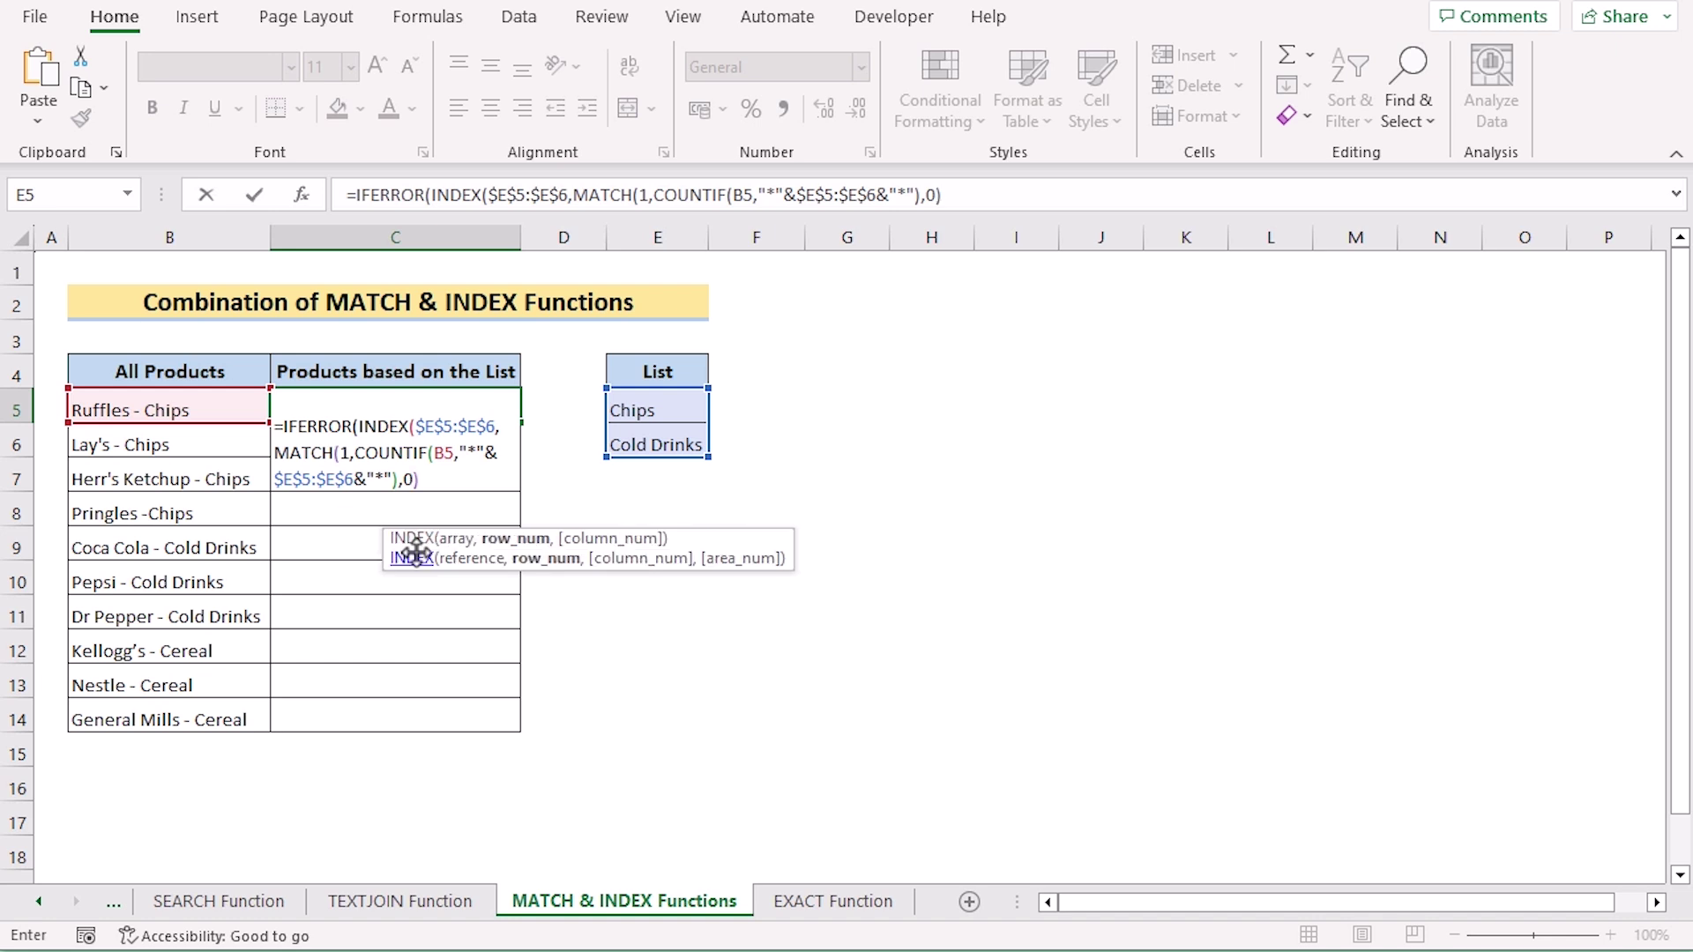
text(),)
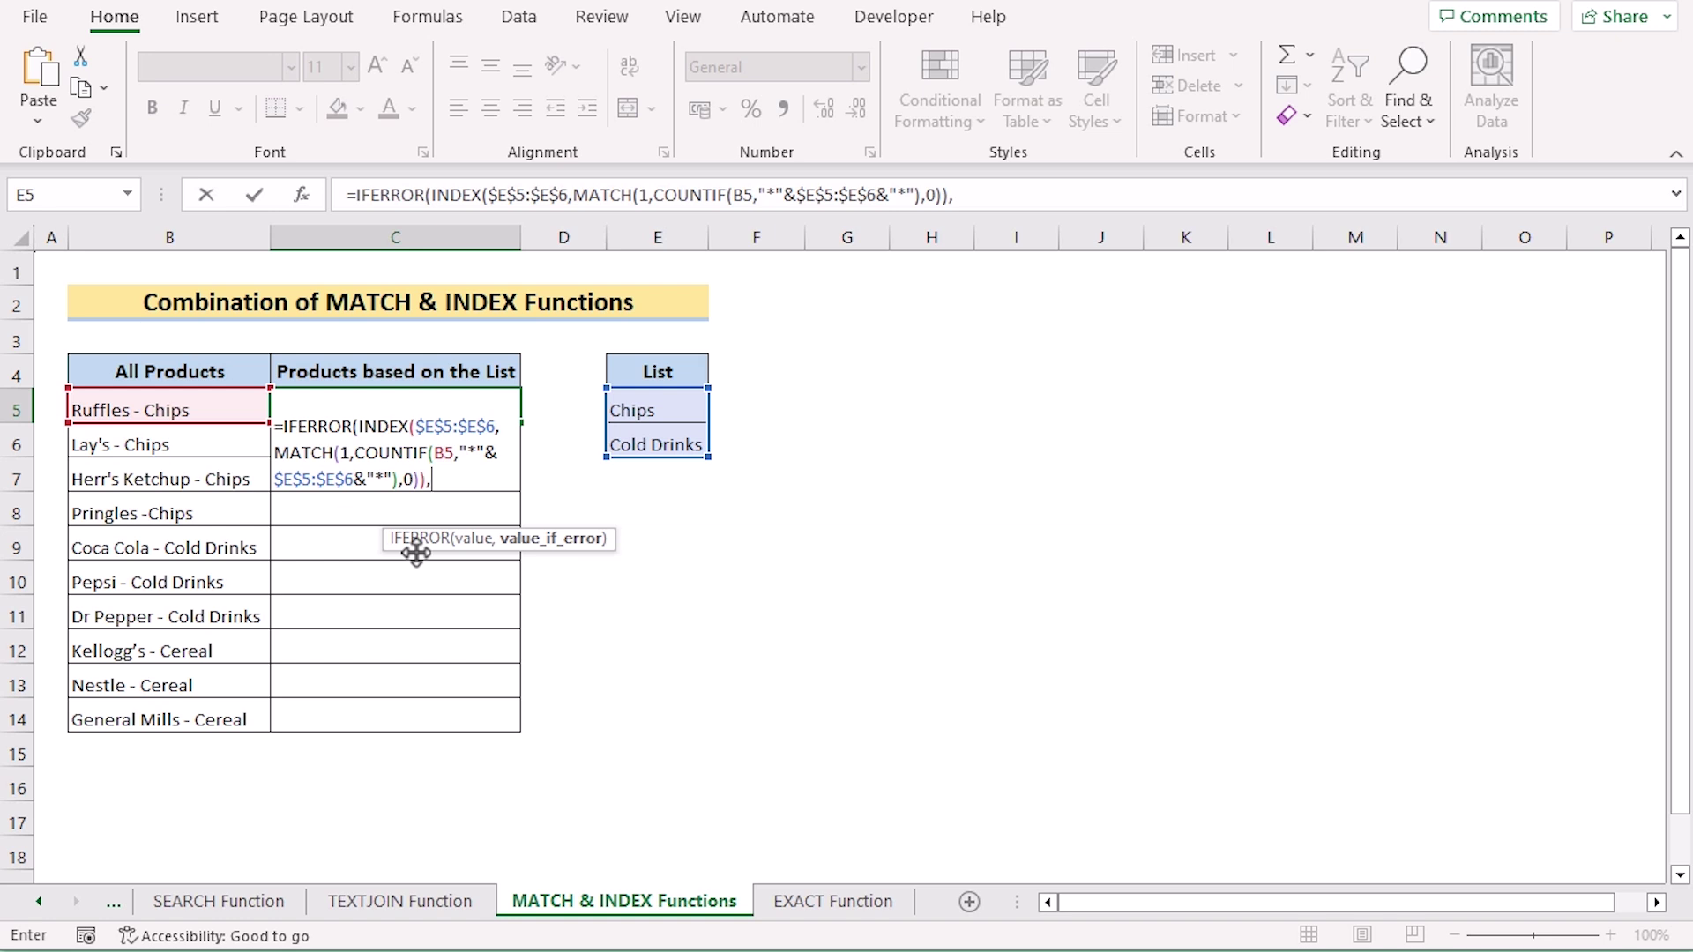
text(""))
Step: Commit the C5 formula and fill it down to C14, listing Chips or Cold Drinks matches
key(Return)
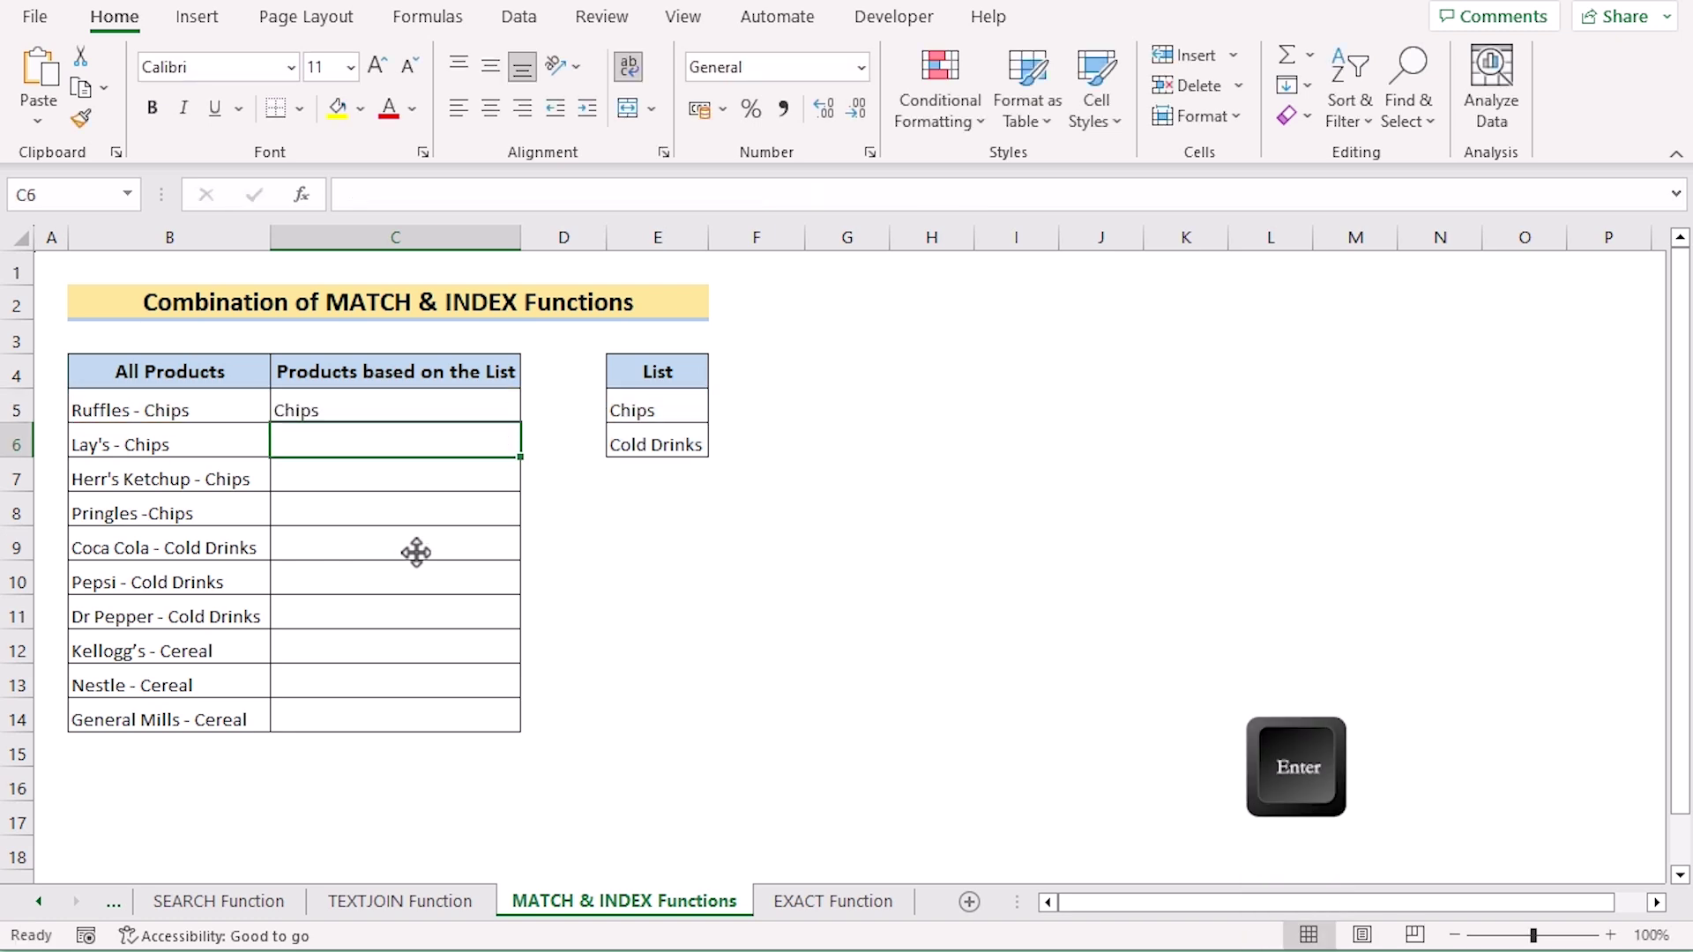
click(442, 411)
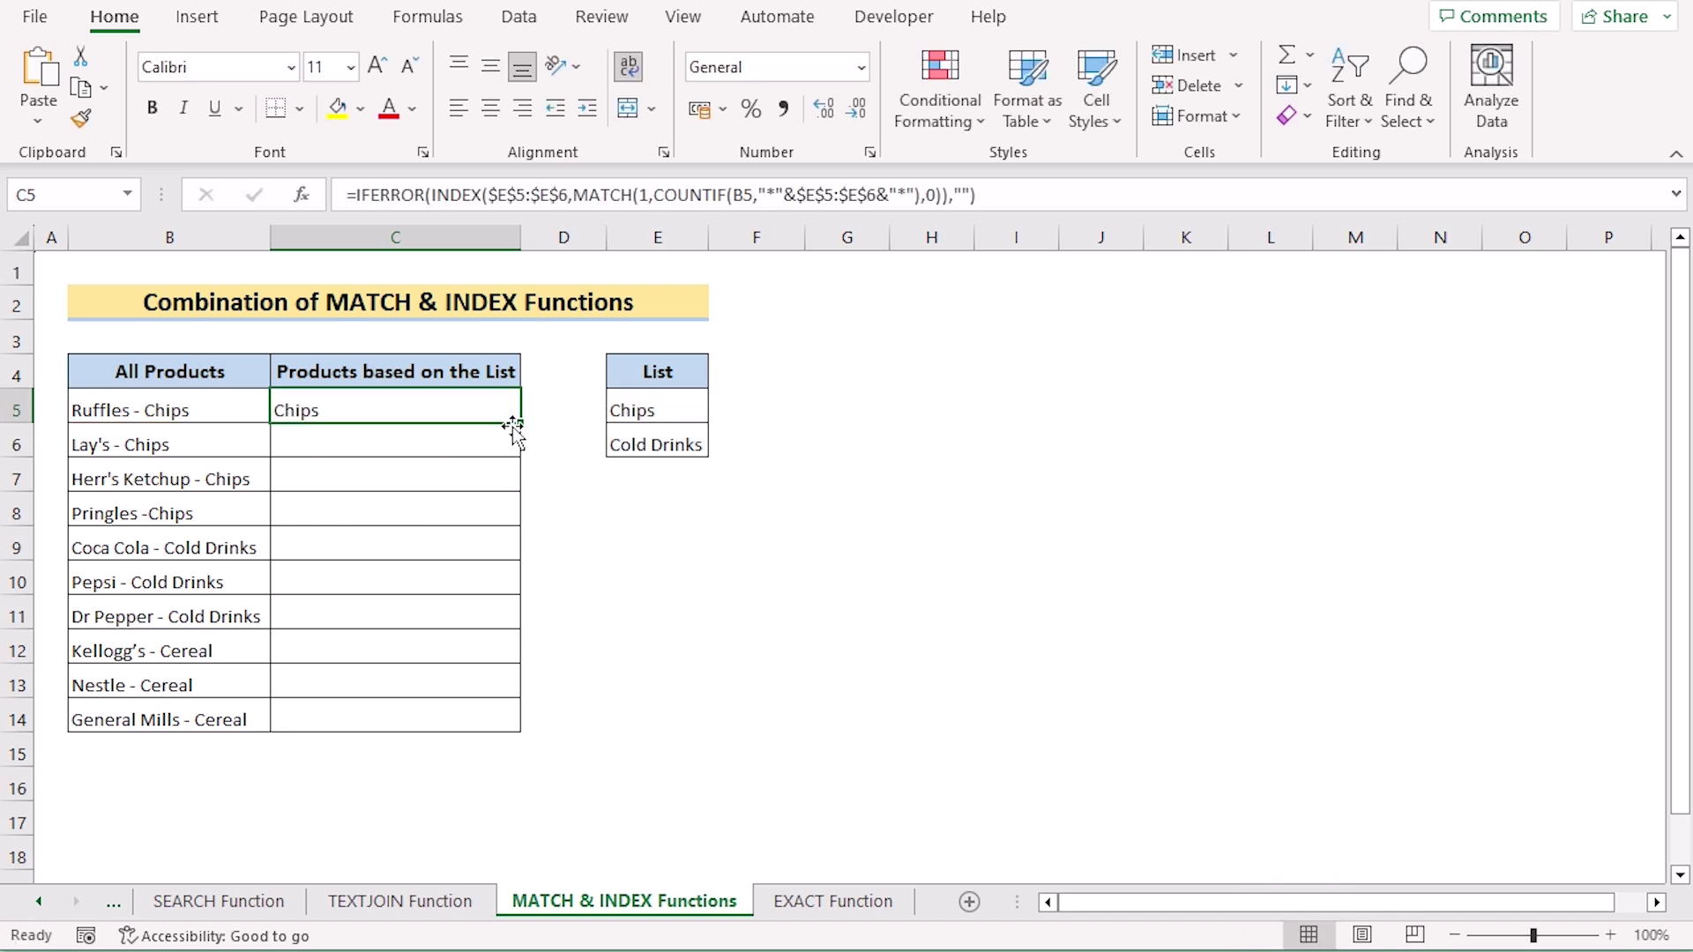
drag(520, 424, 476, 710)
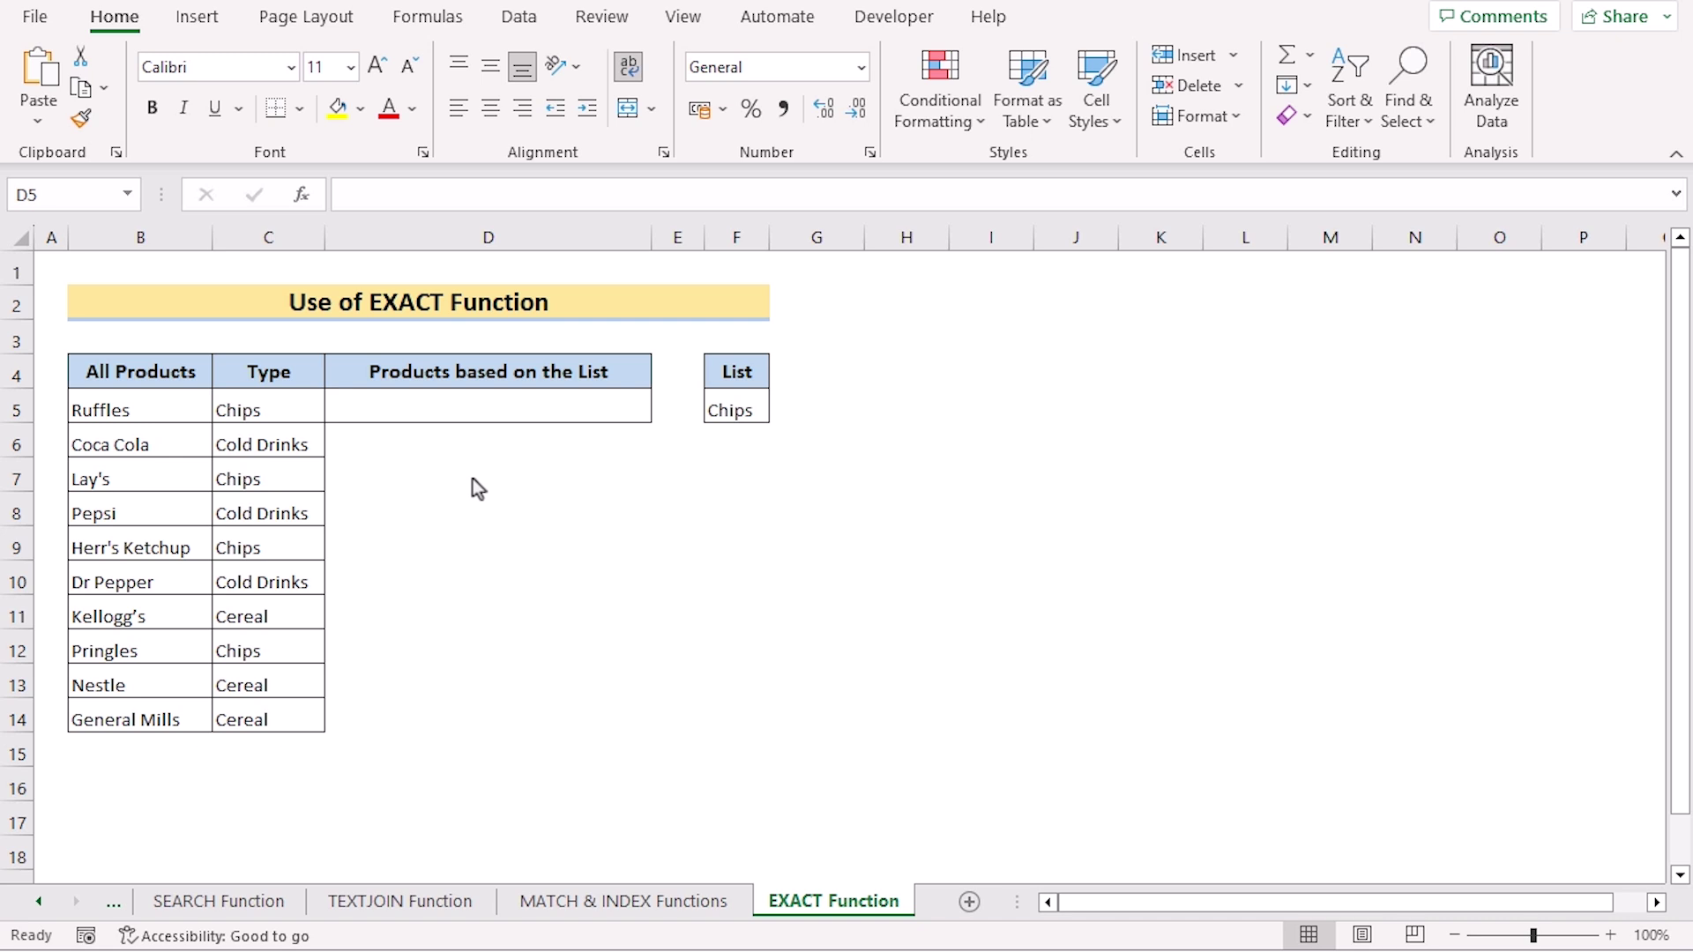
Step: In D5, begin =TEXTJOIN(",",TRUE,IF(EXACT( to join exactly matching products with commas
click(423, 402)
double_click(406, 404)
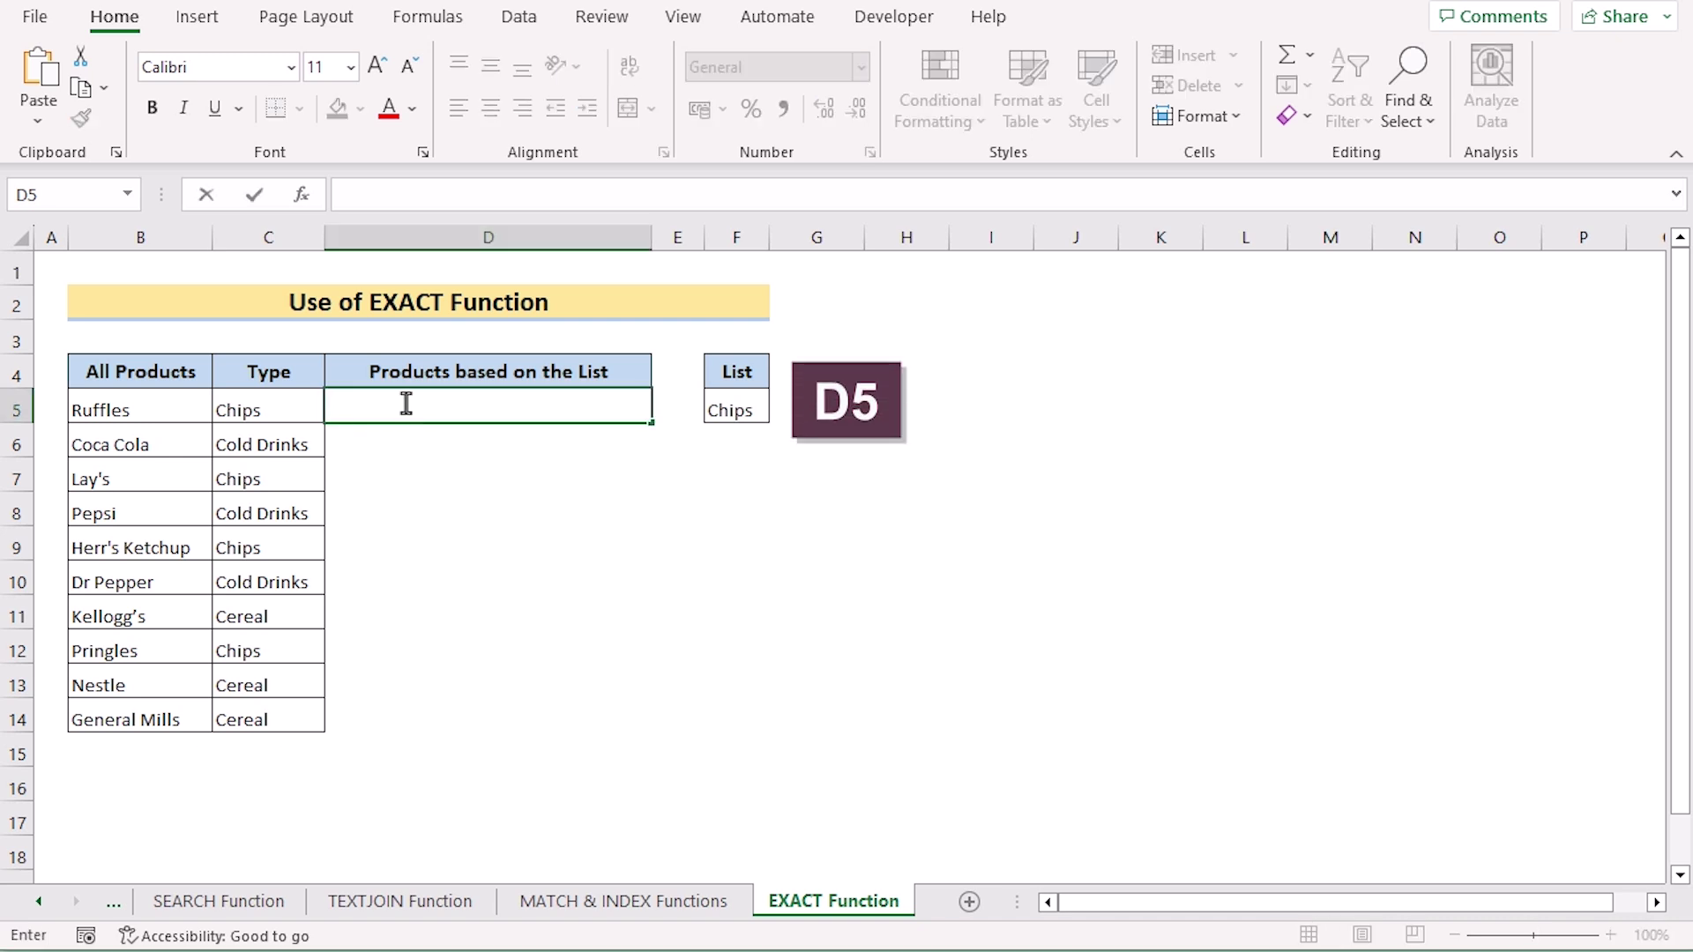
text(=TEX)
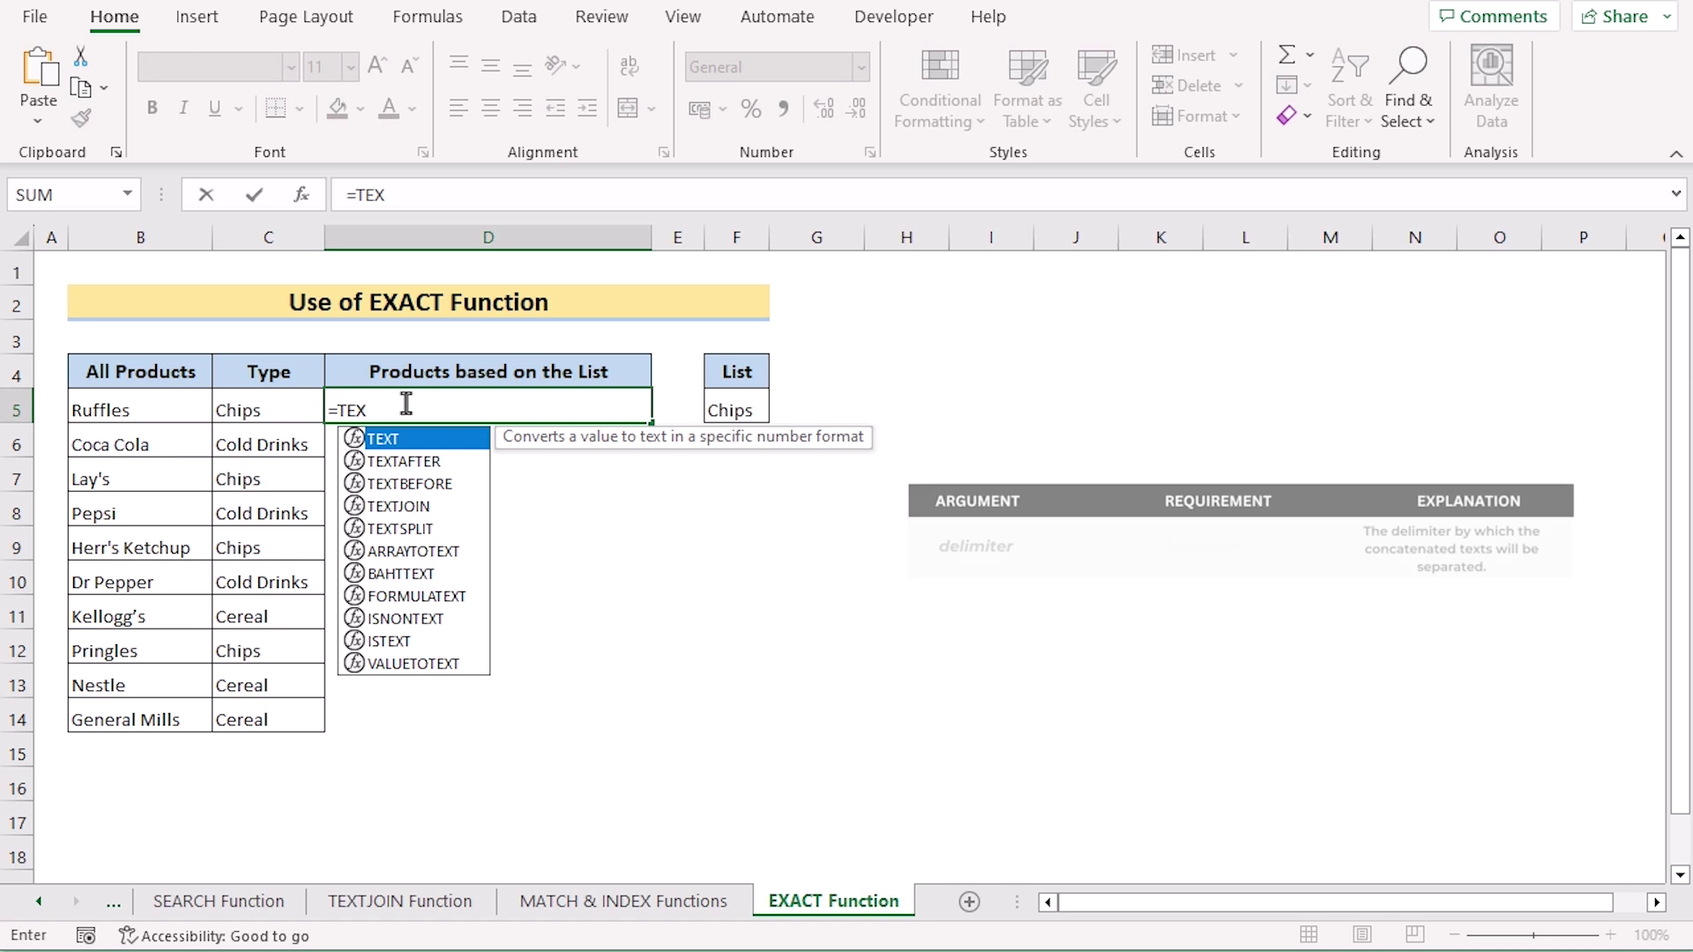
text(TJOIN)
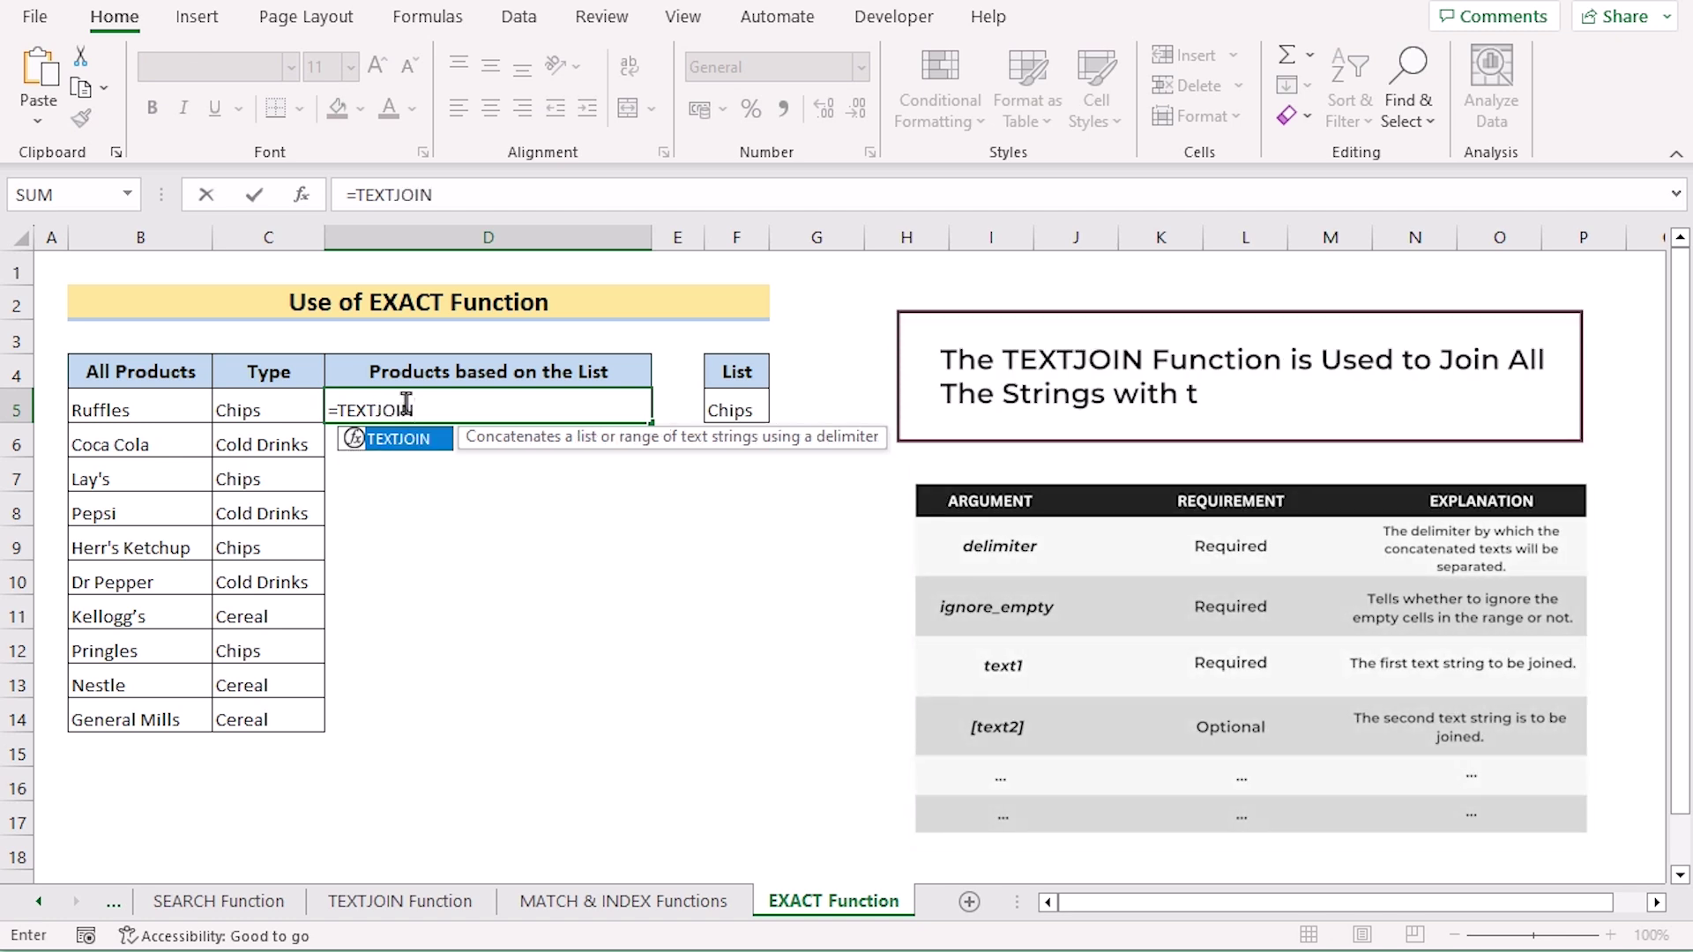
text(()
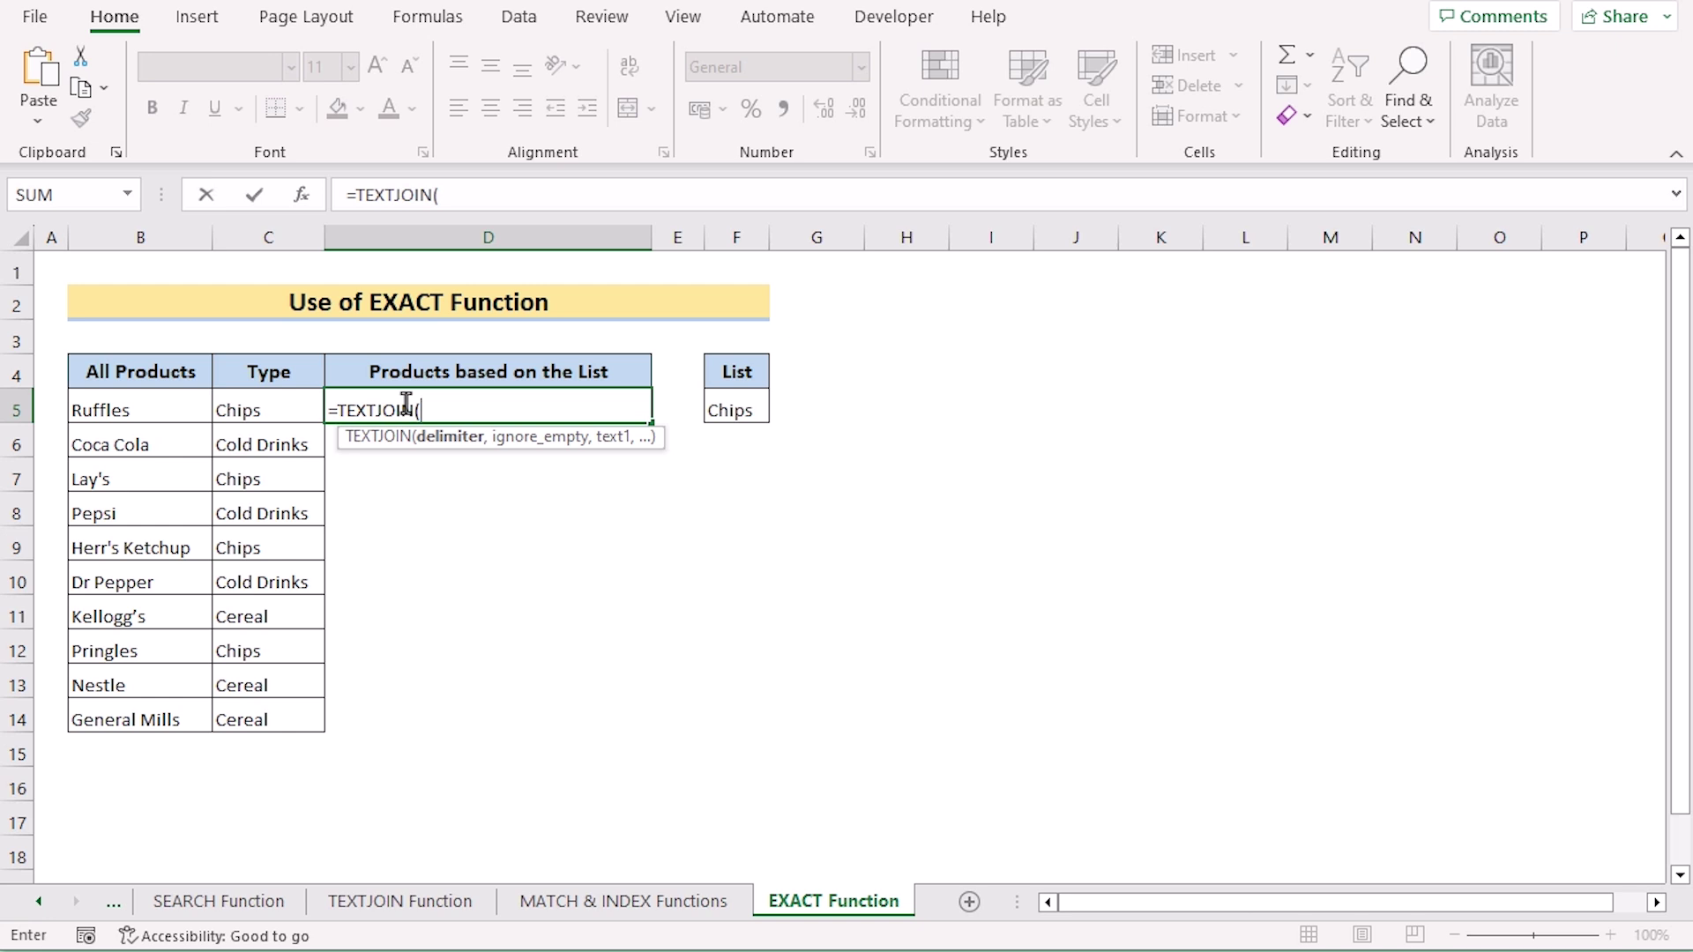
text(",",)
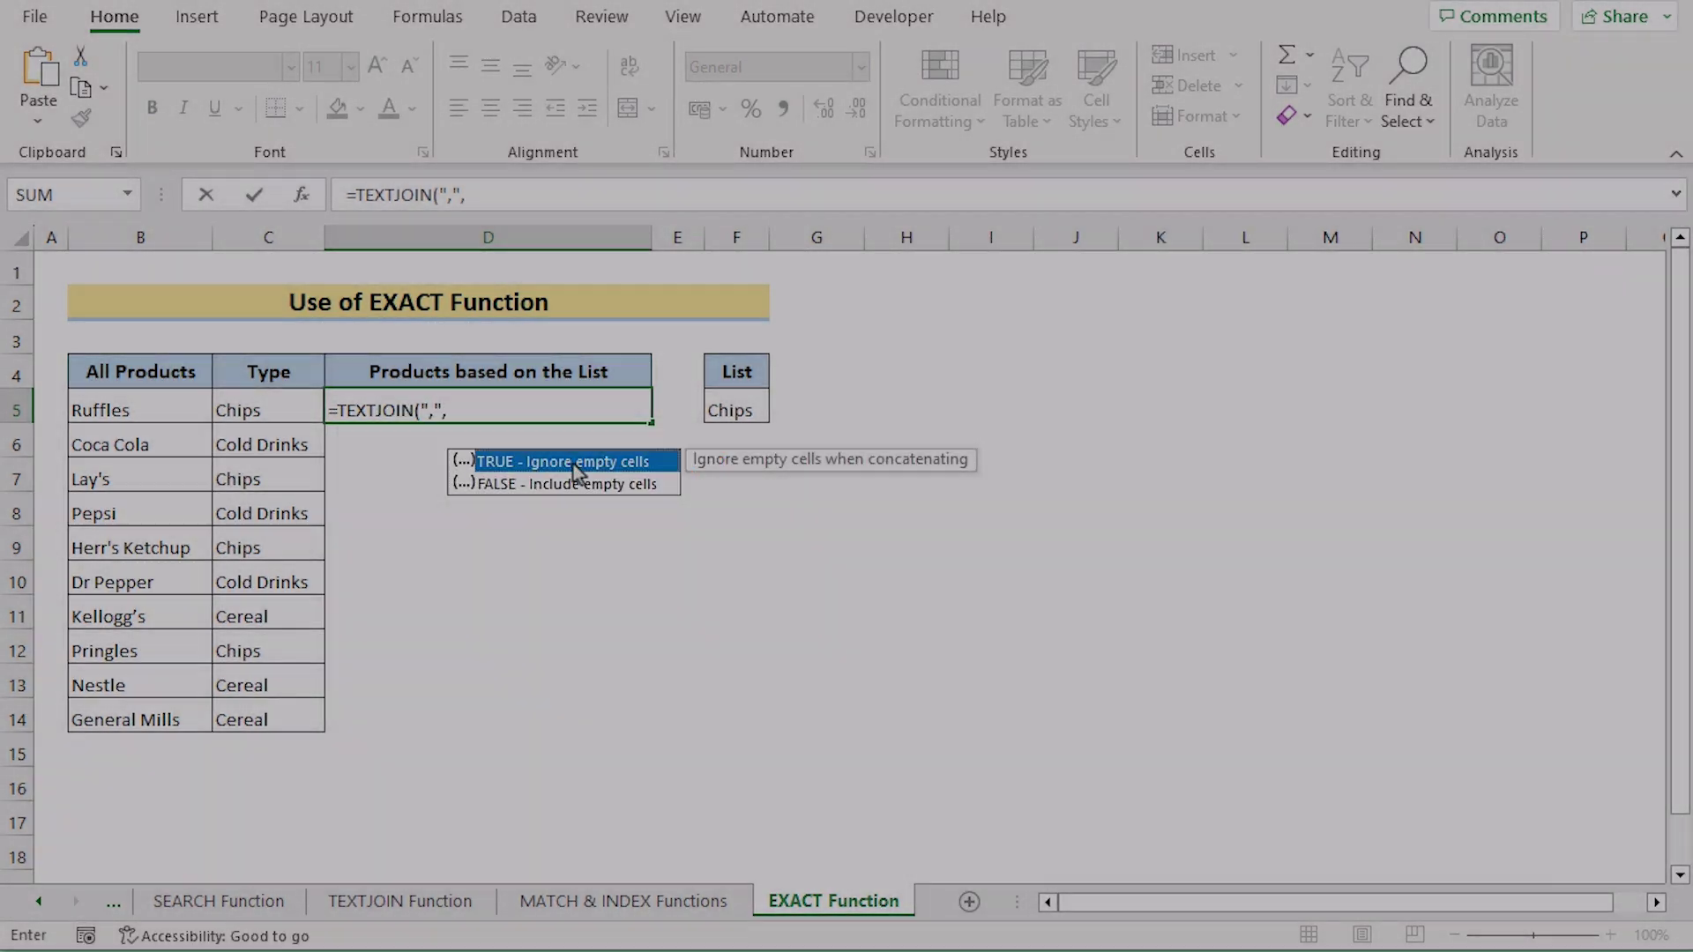
double_click(492, 468)
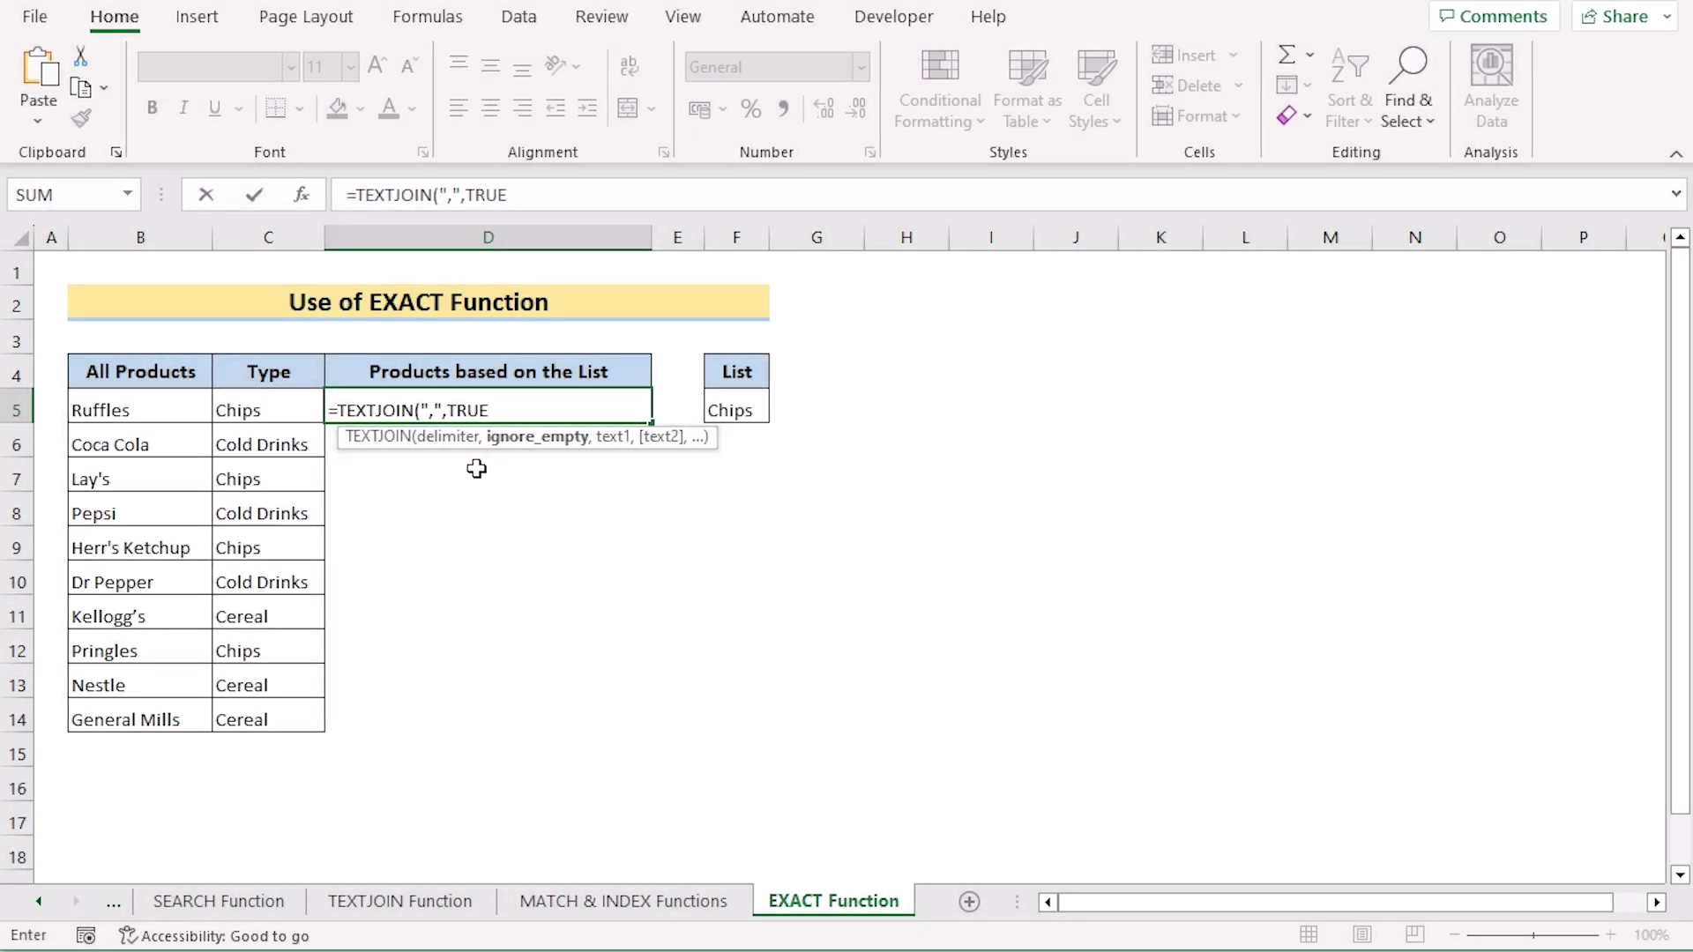
text(,I)
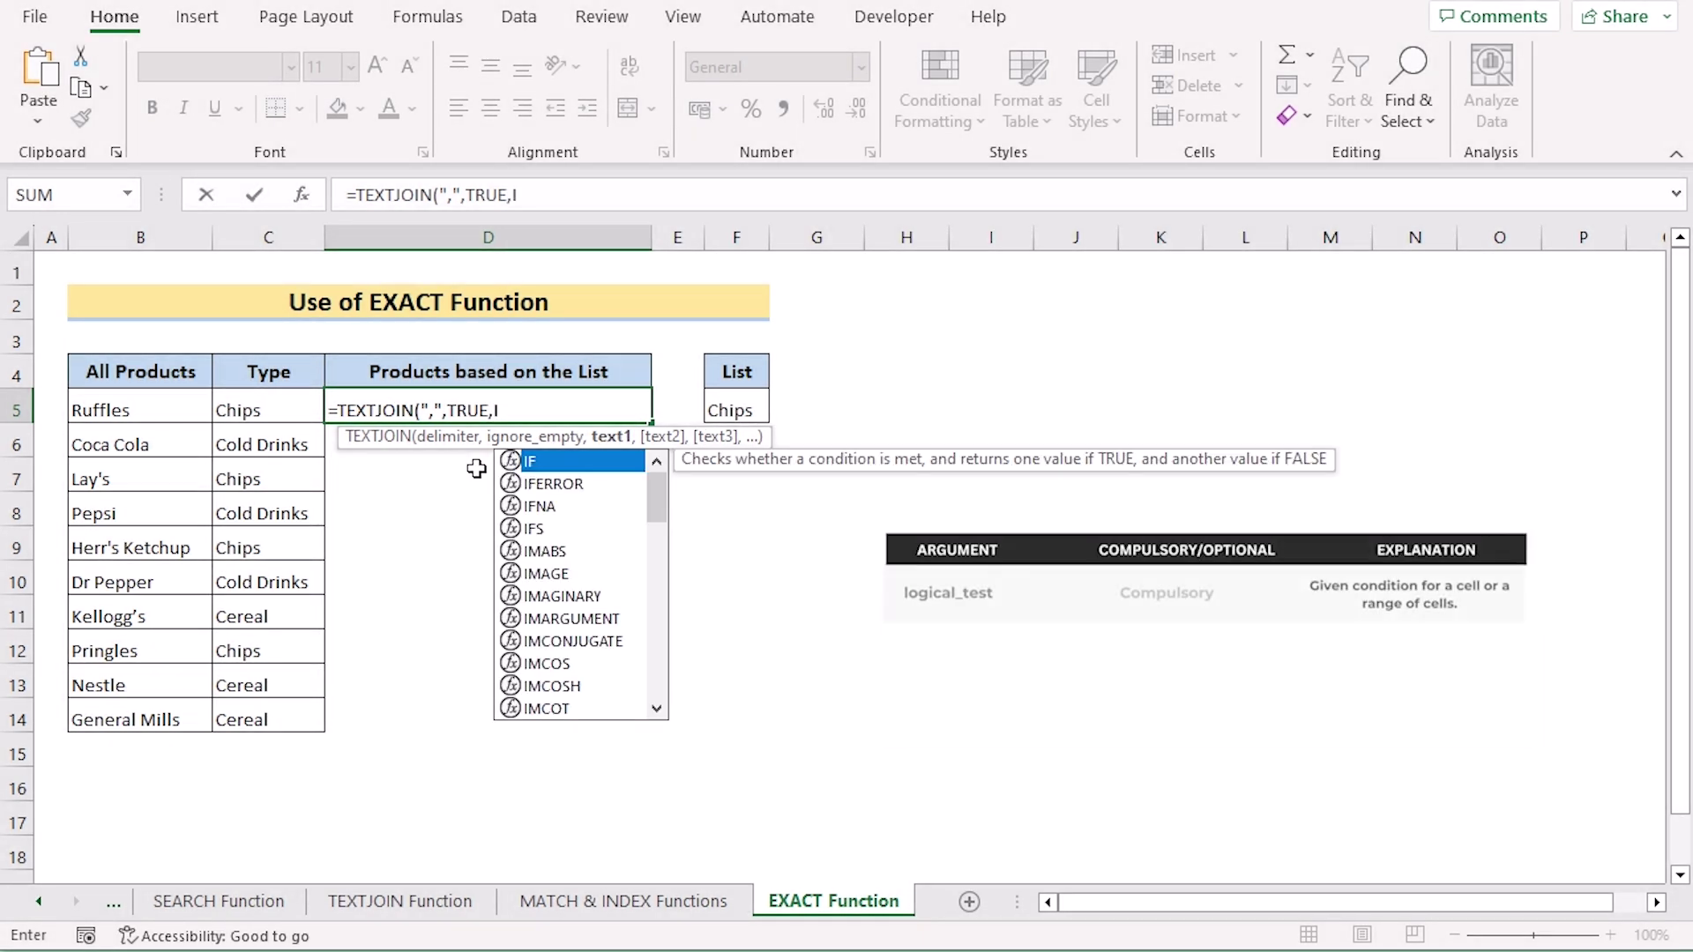
text(F()
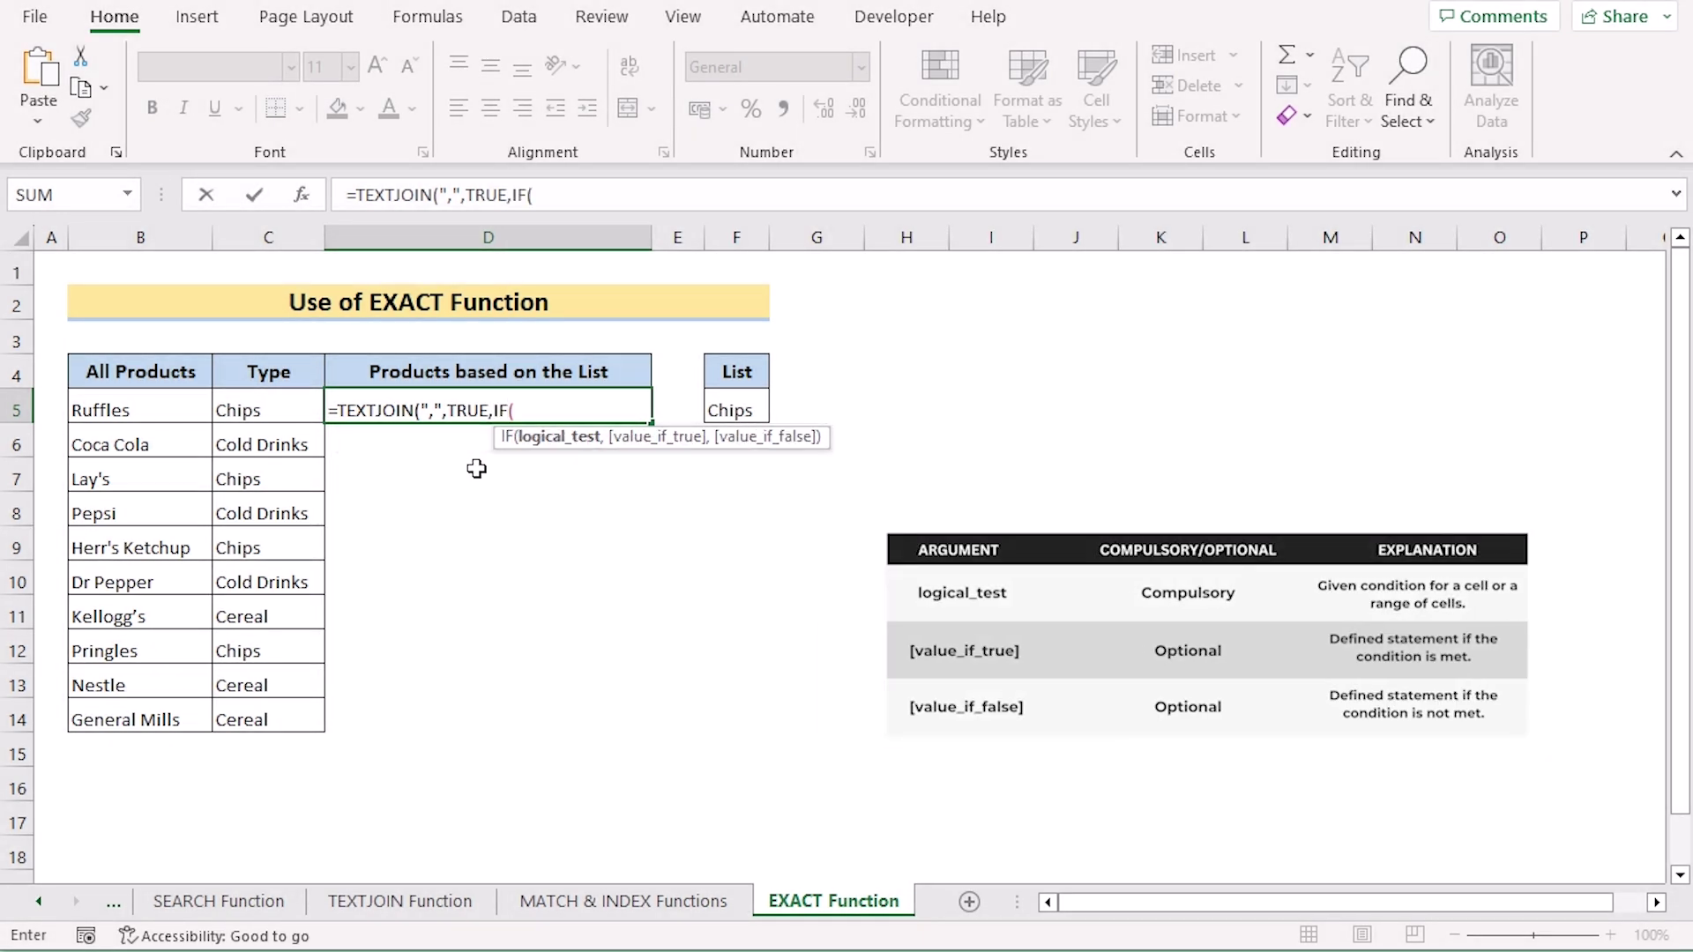
text(EXACT()
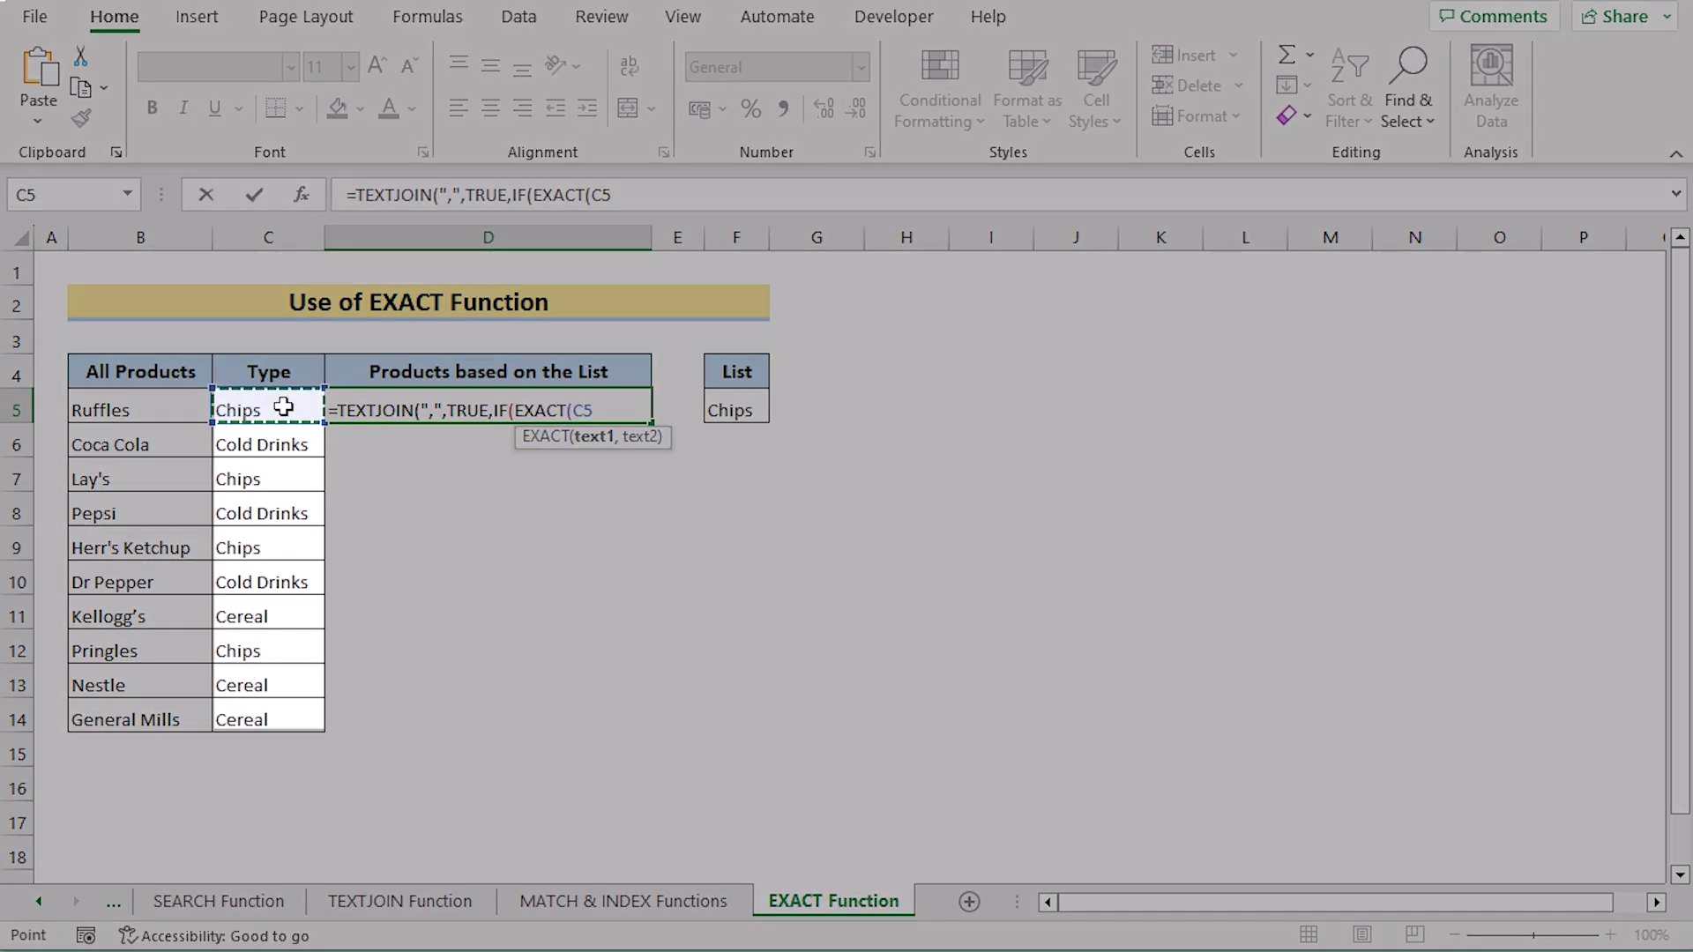
Step: Compare C5:C14 exactly with $F$5 and return B5:B14, giving Ruffles,Lay's,Herr's Ketchup,Pringles
drag(283, 404, 280, 716)
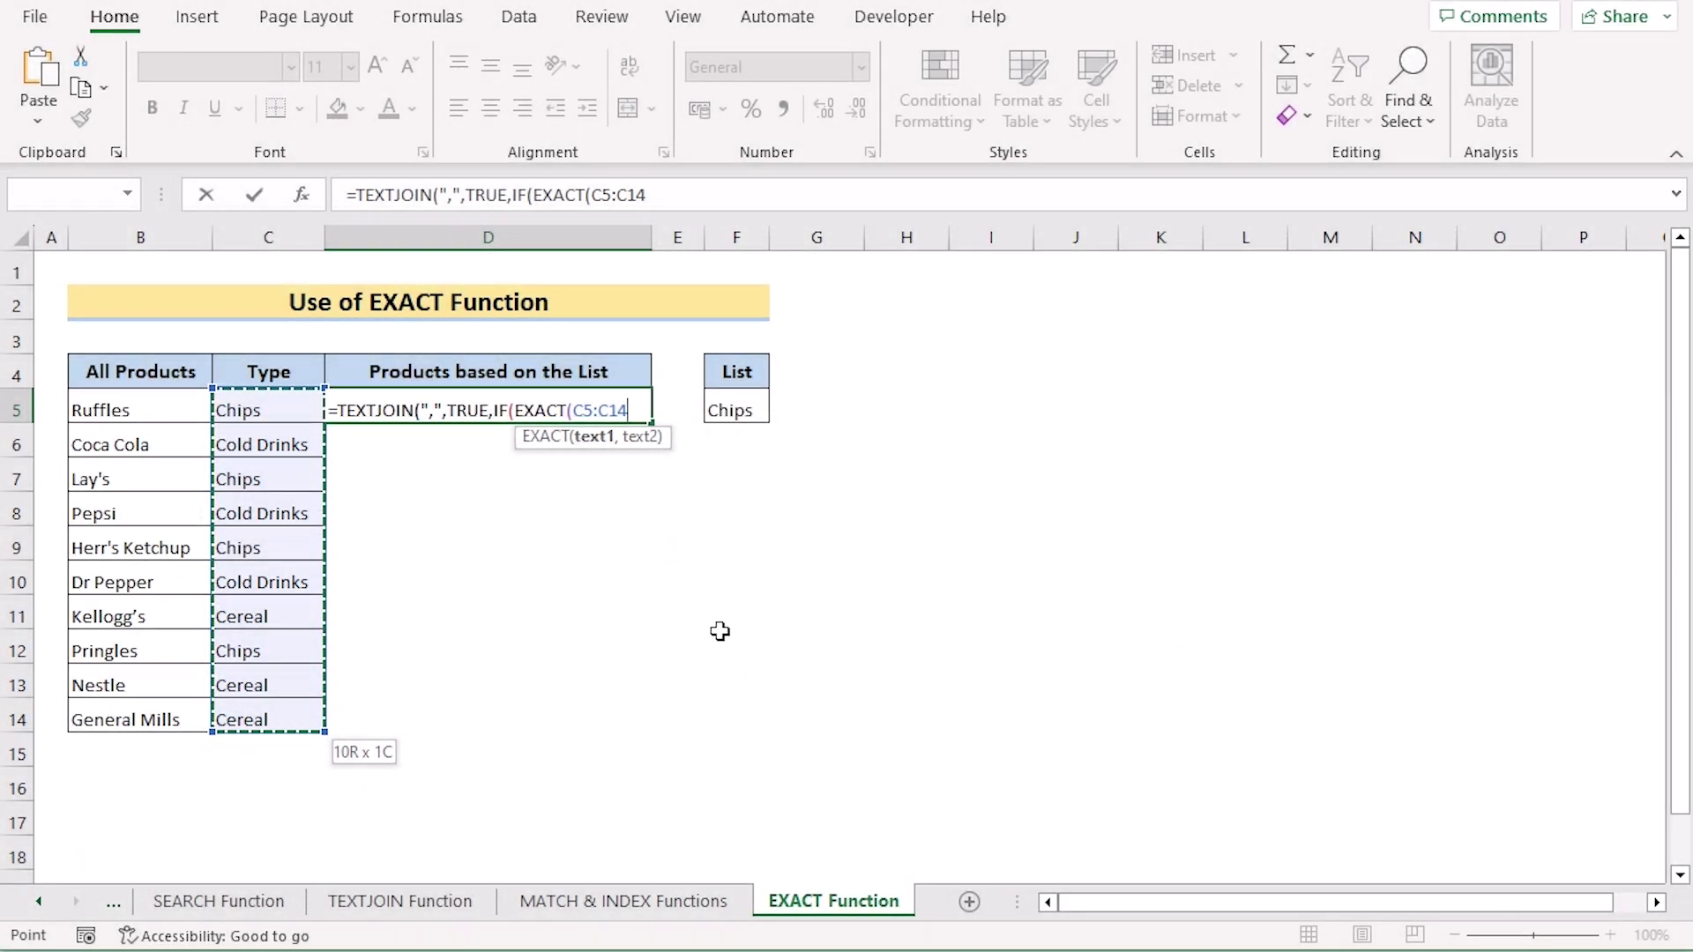
text(,)
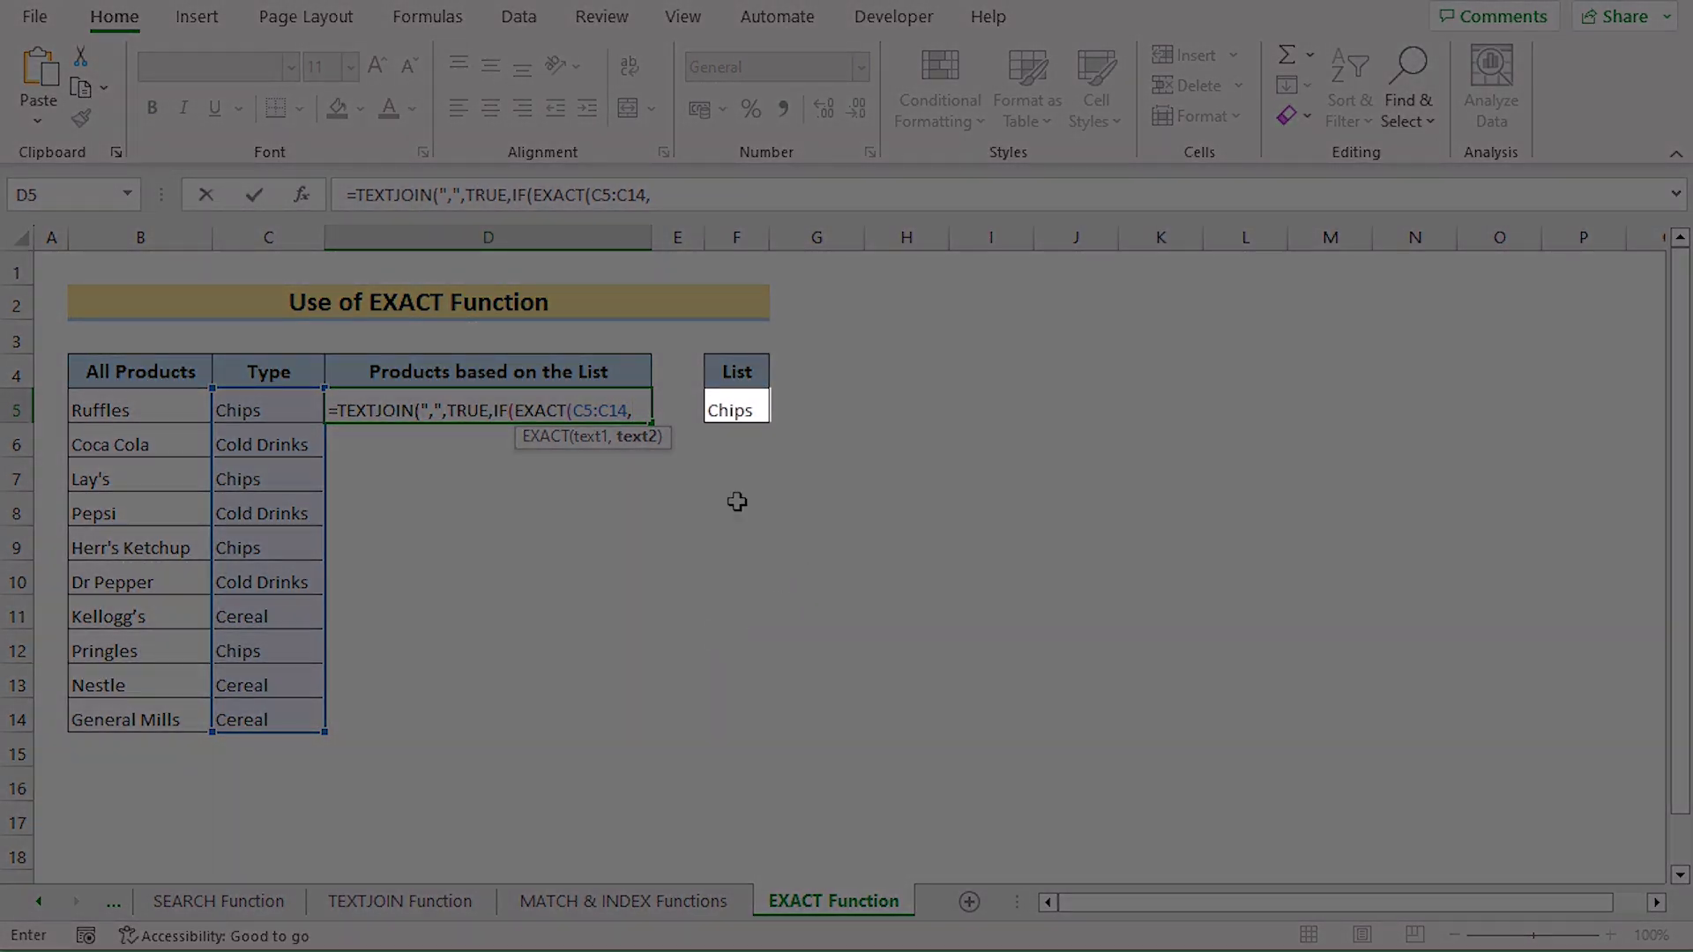
click(726, 409)
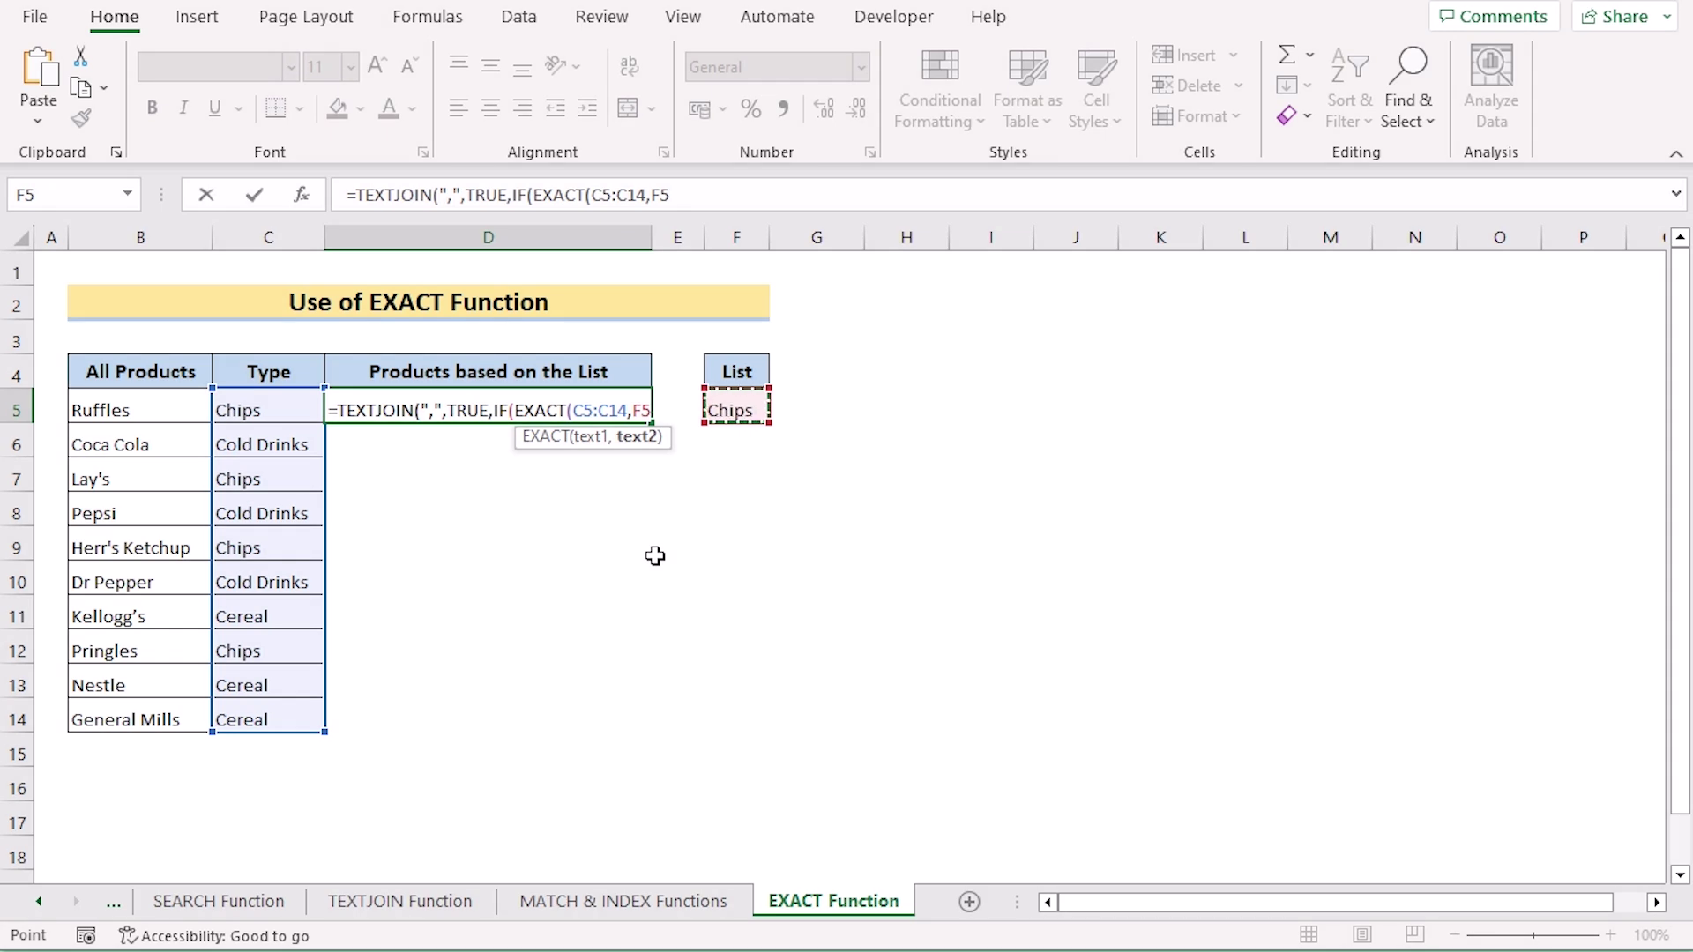
key(F4)
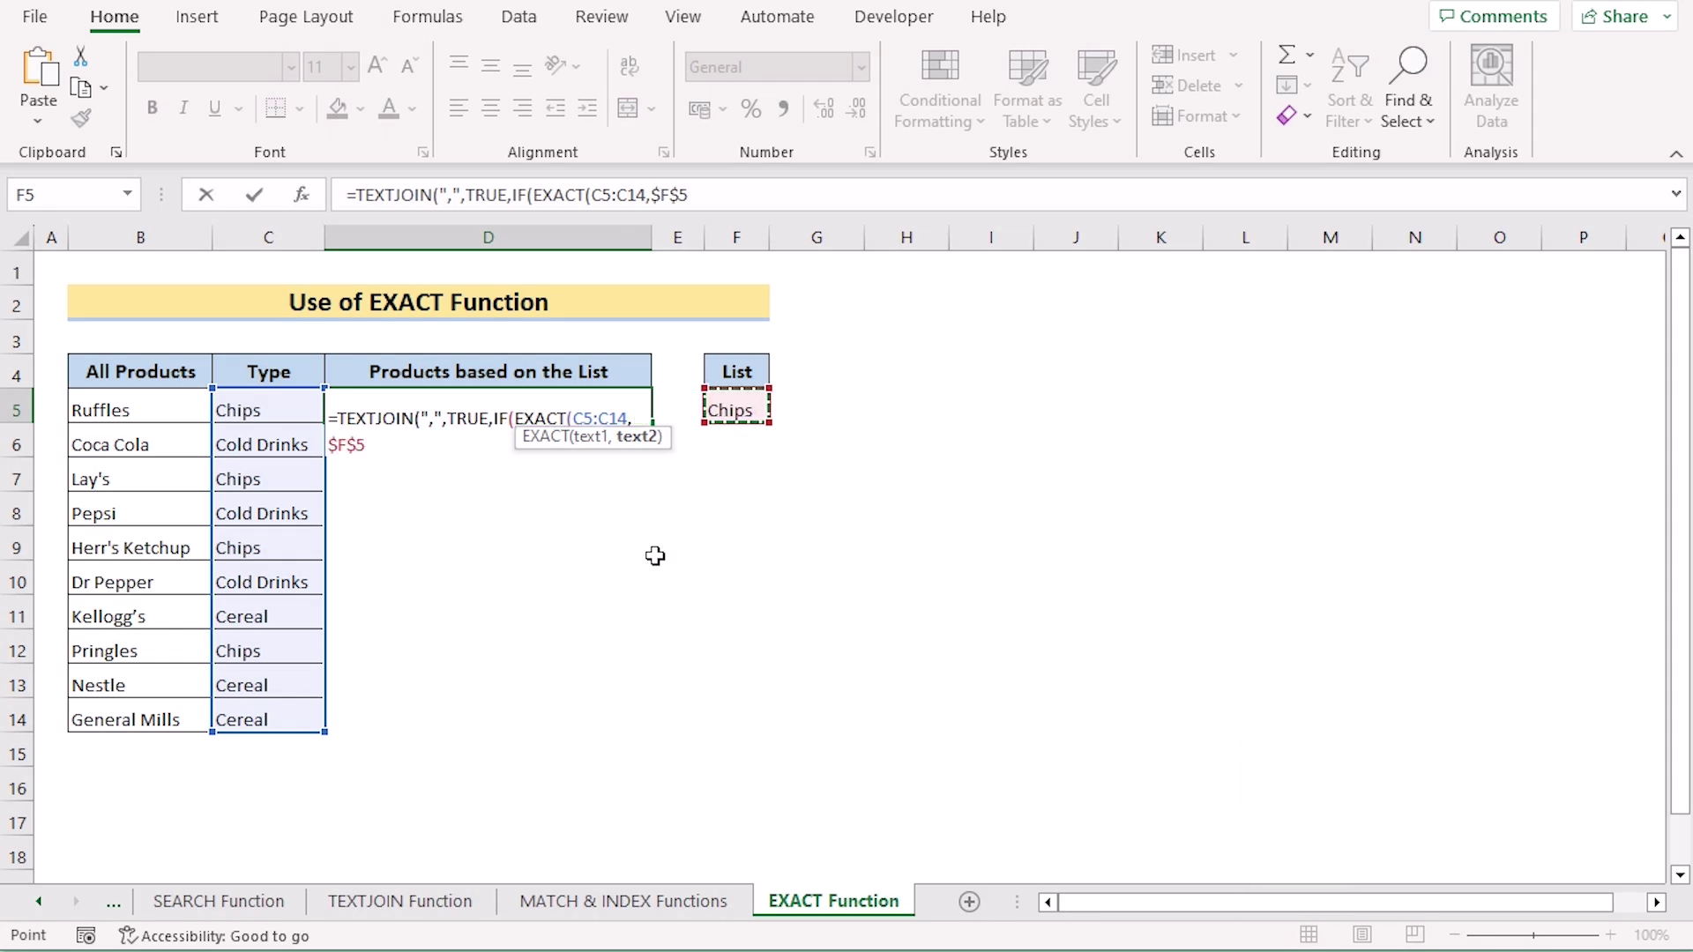
text(),)
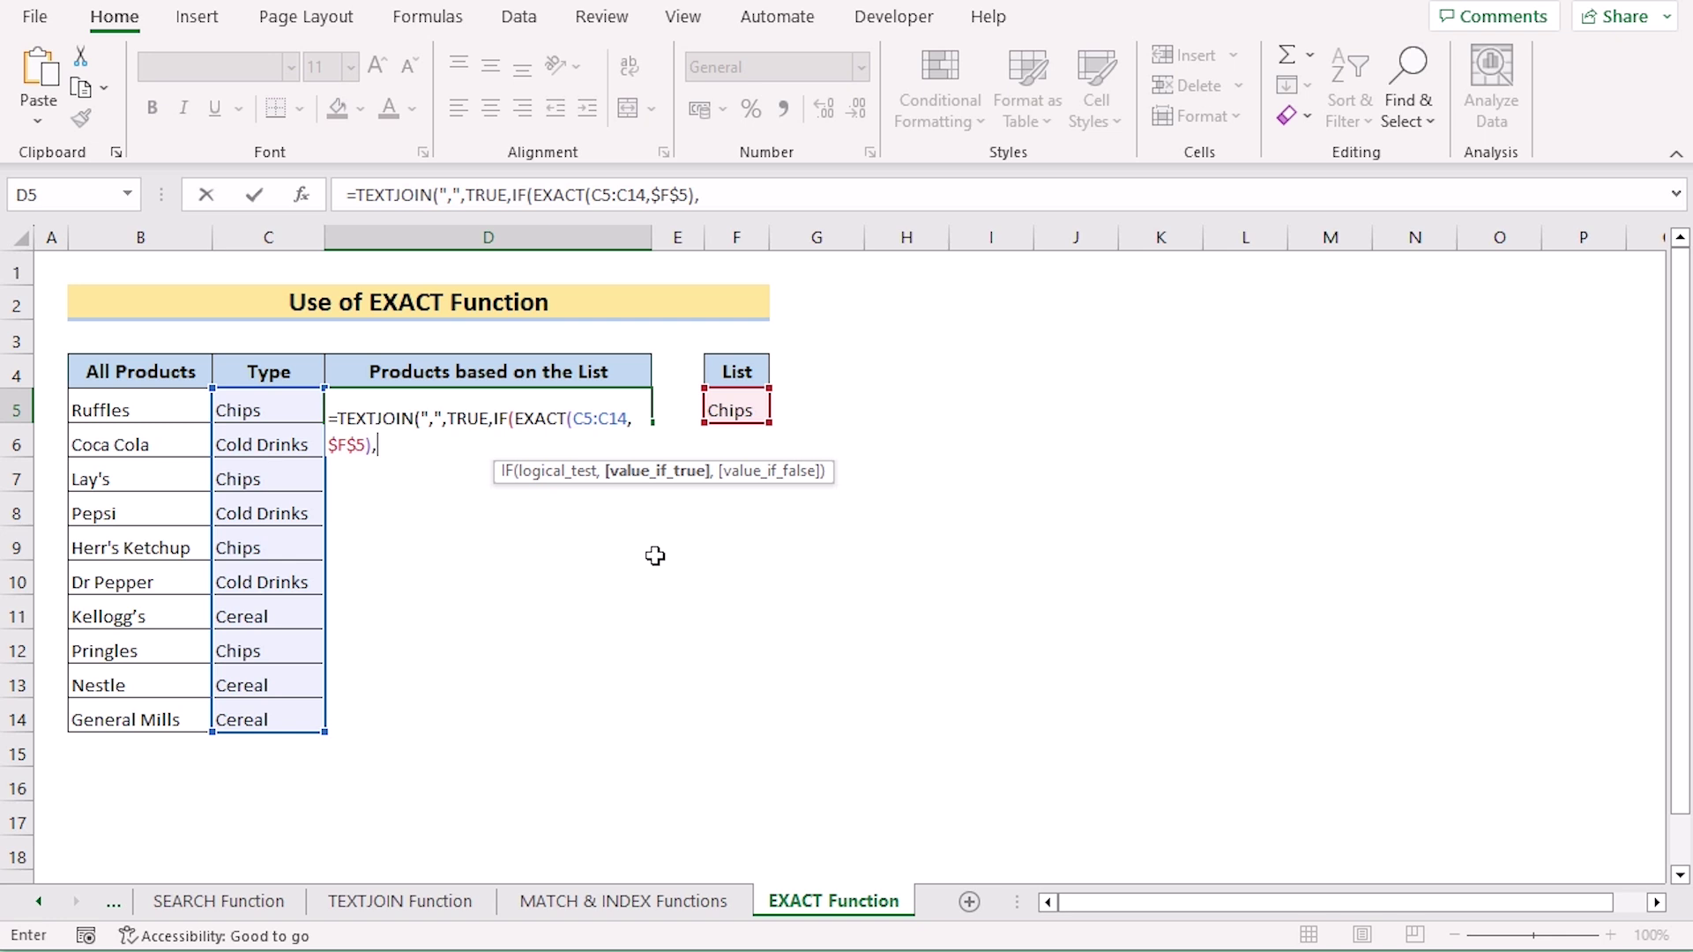
drag(165, 410, 181, 716)
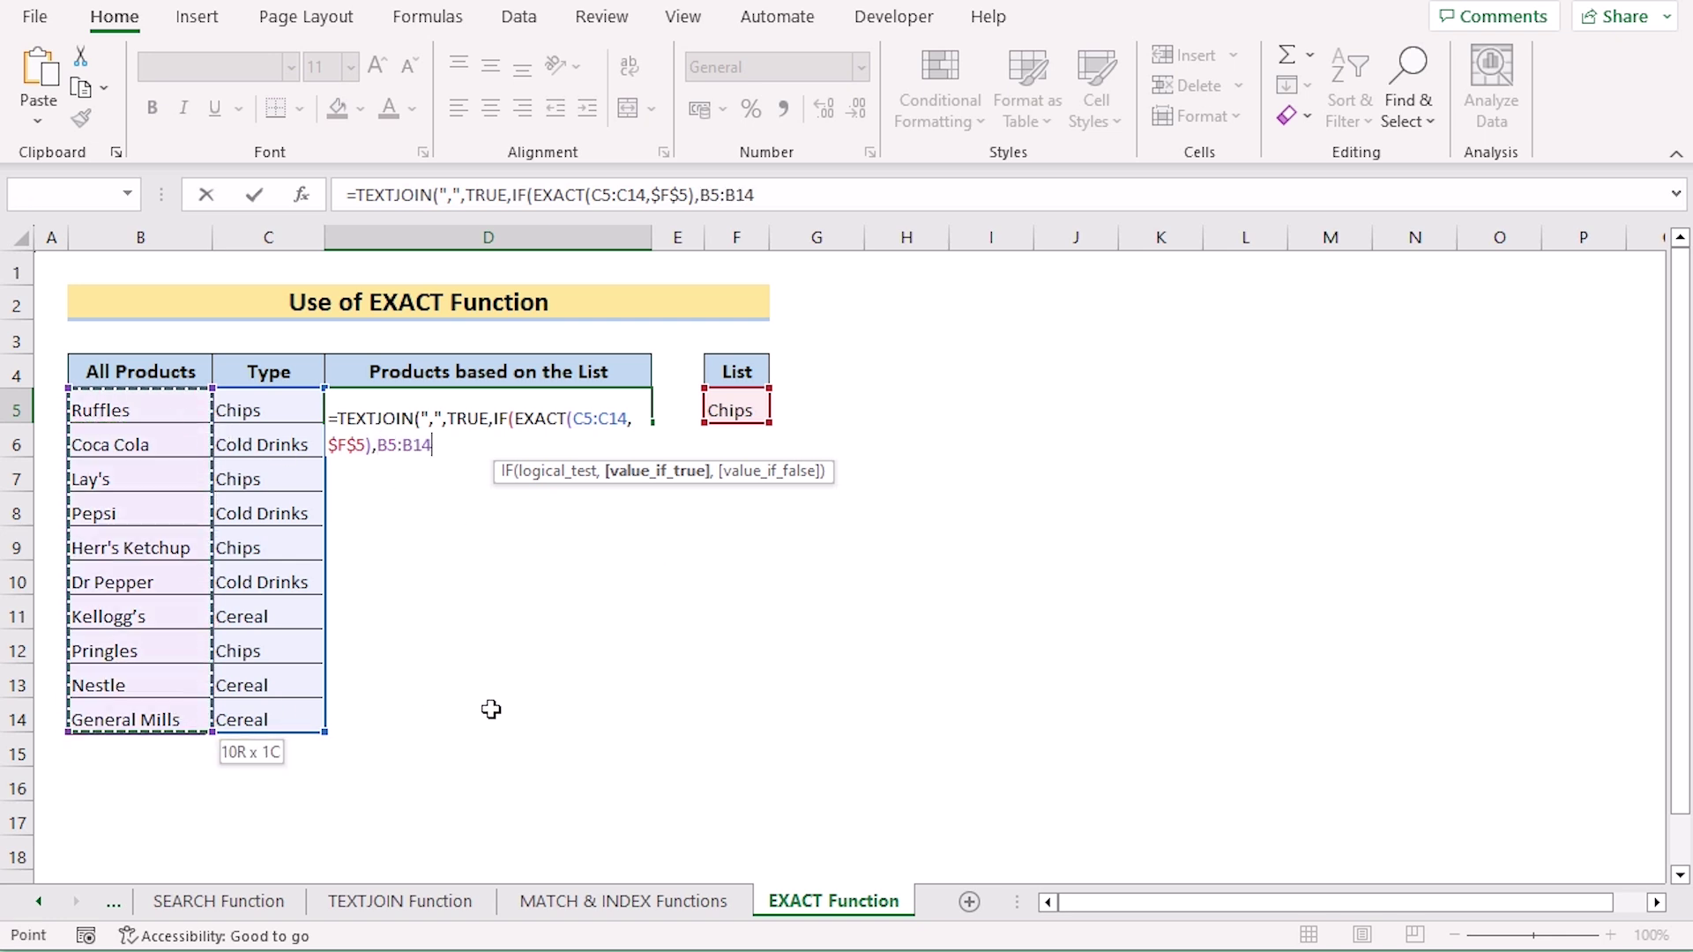
text(,)
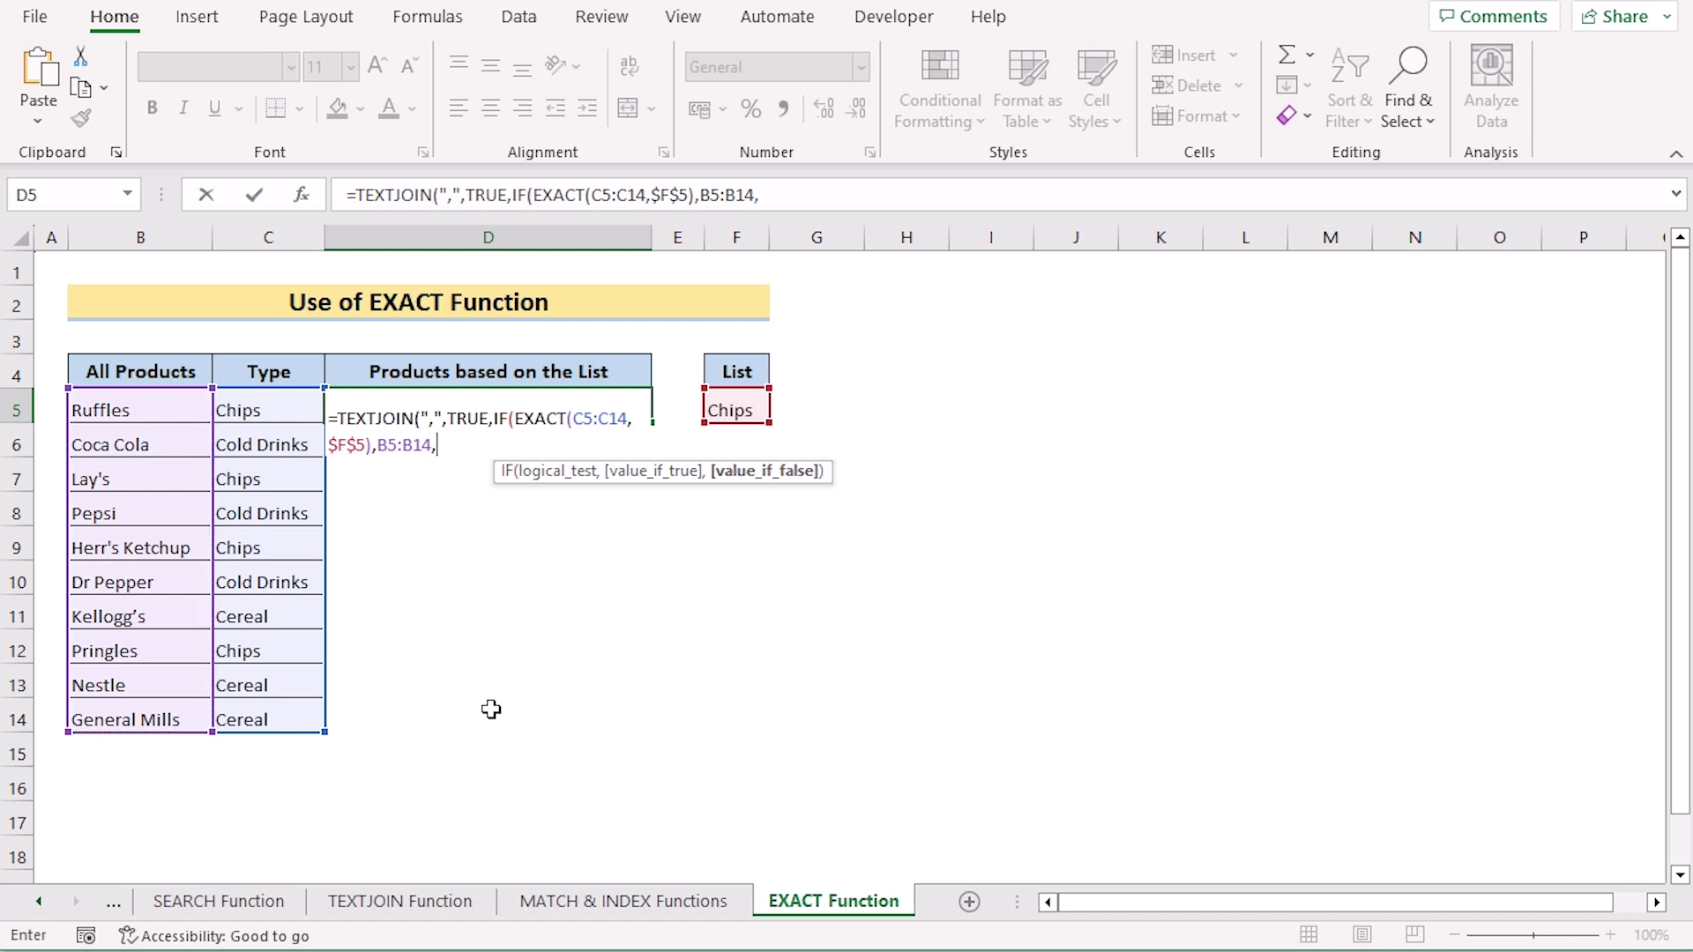
text("")))
key(Return)
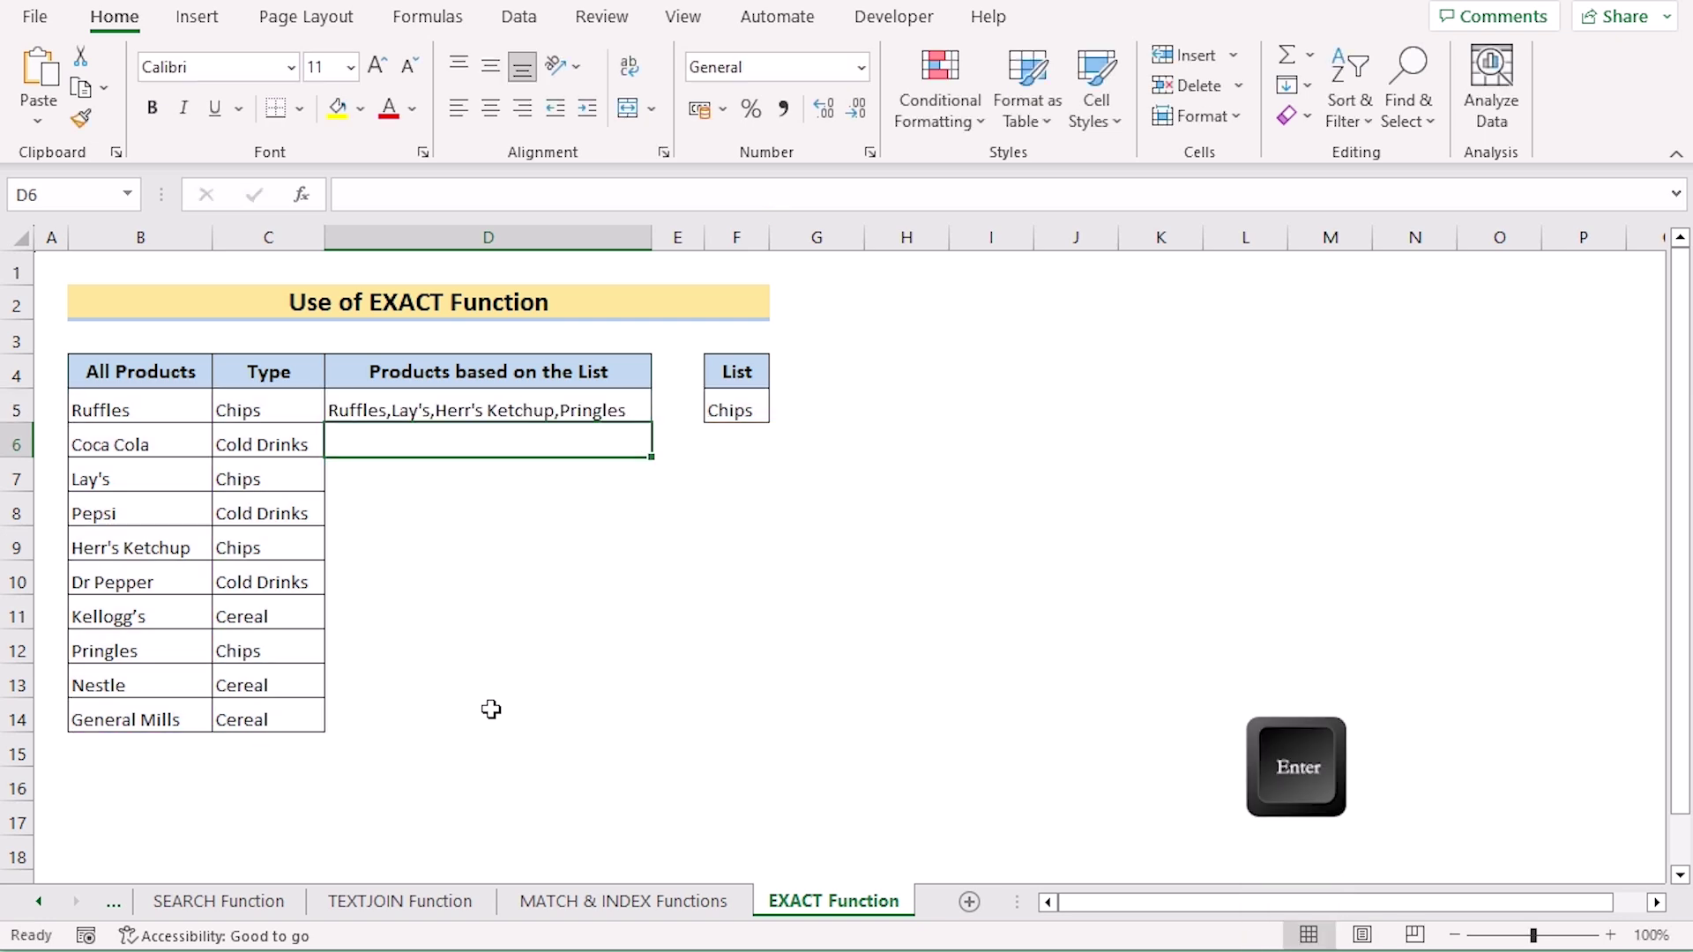